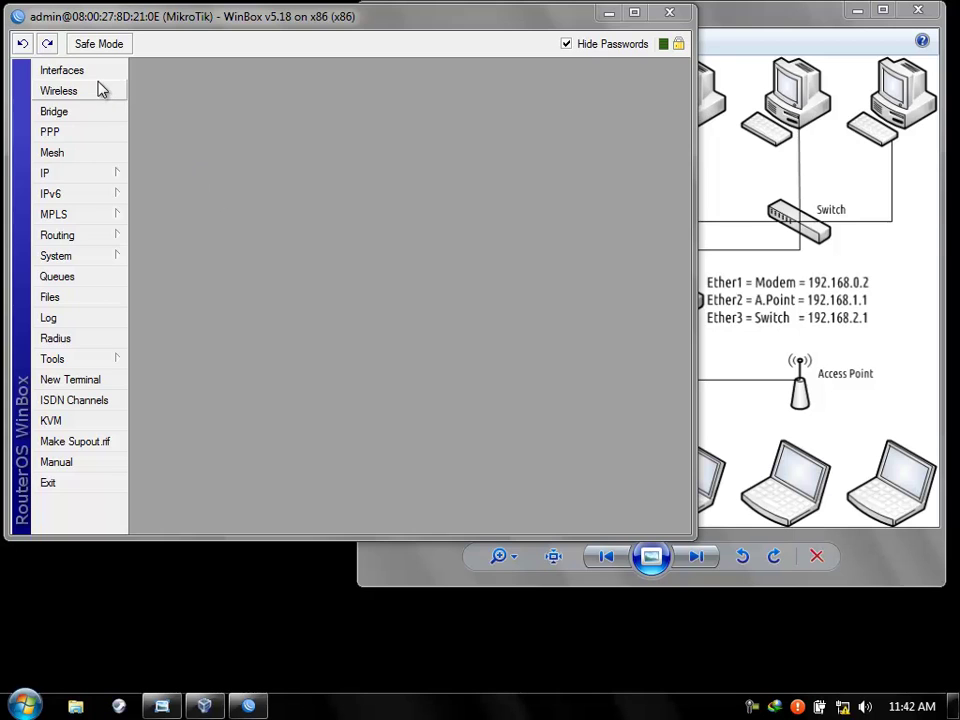
- Examine the router's interface list, checking the APoint, Modem and Switch Ethernet interfaces
click(94, 72)
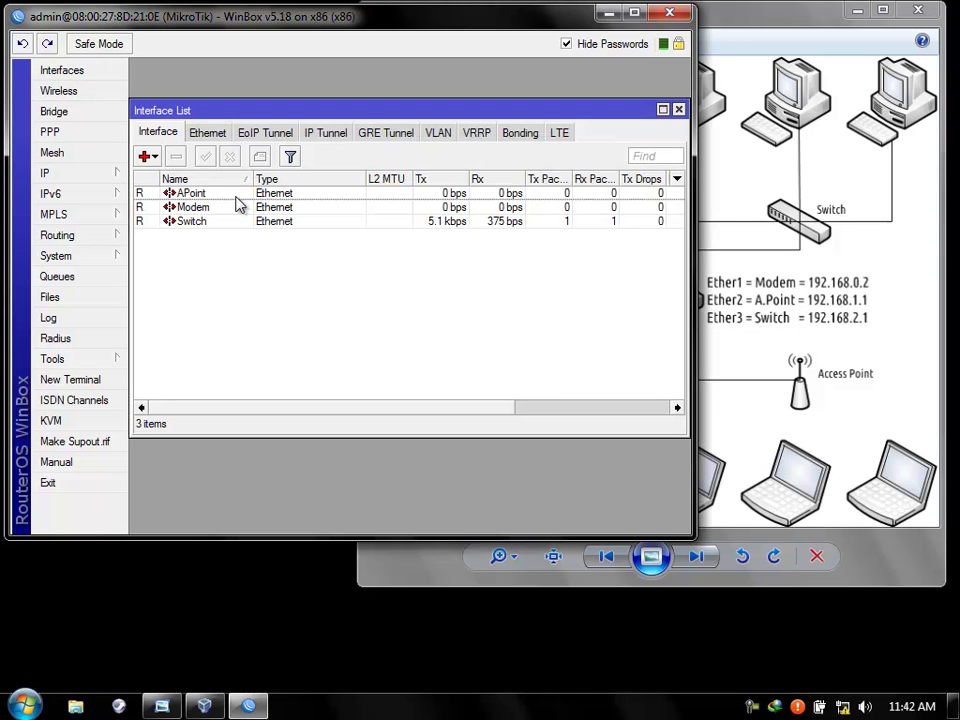
click(190, 193)
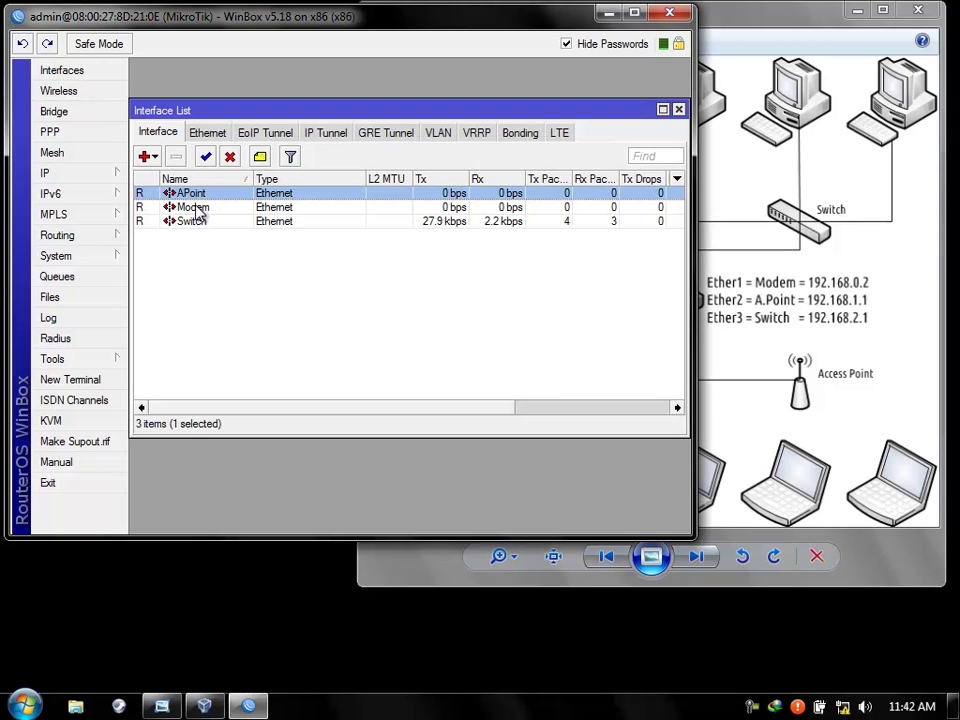
click(275, 208)
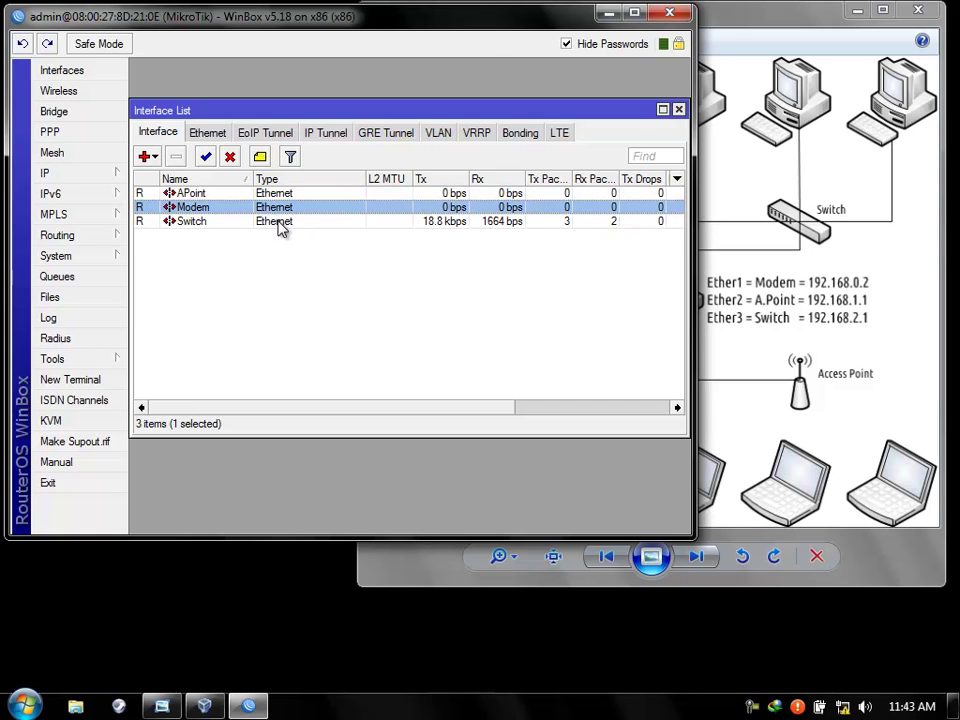
click(280, 222)
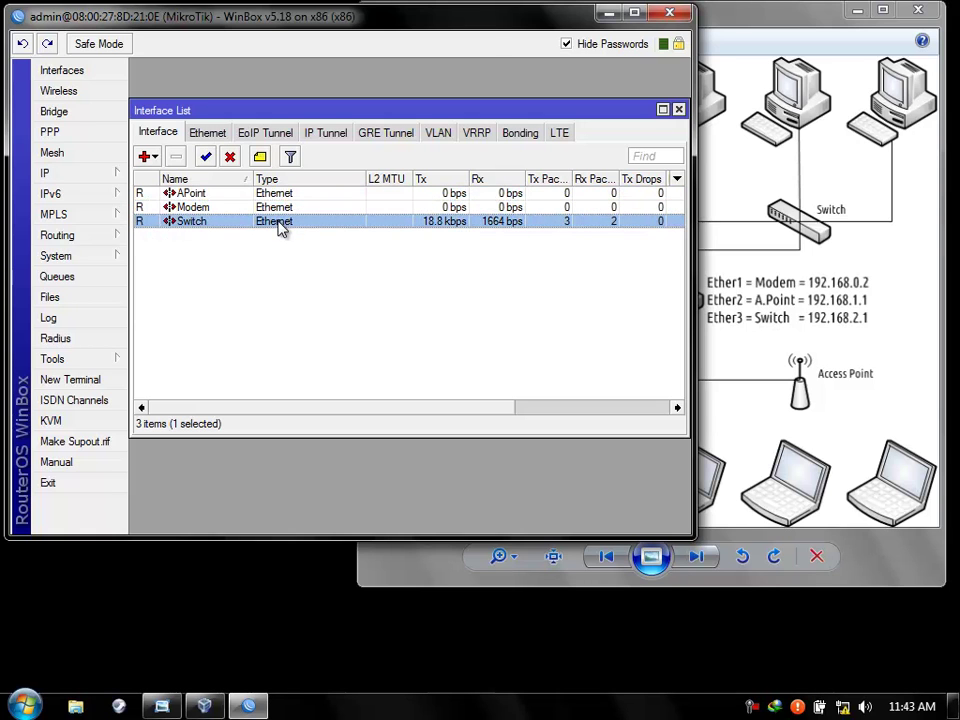
click(222, 196)
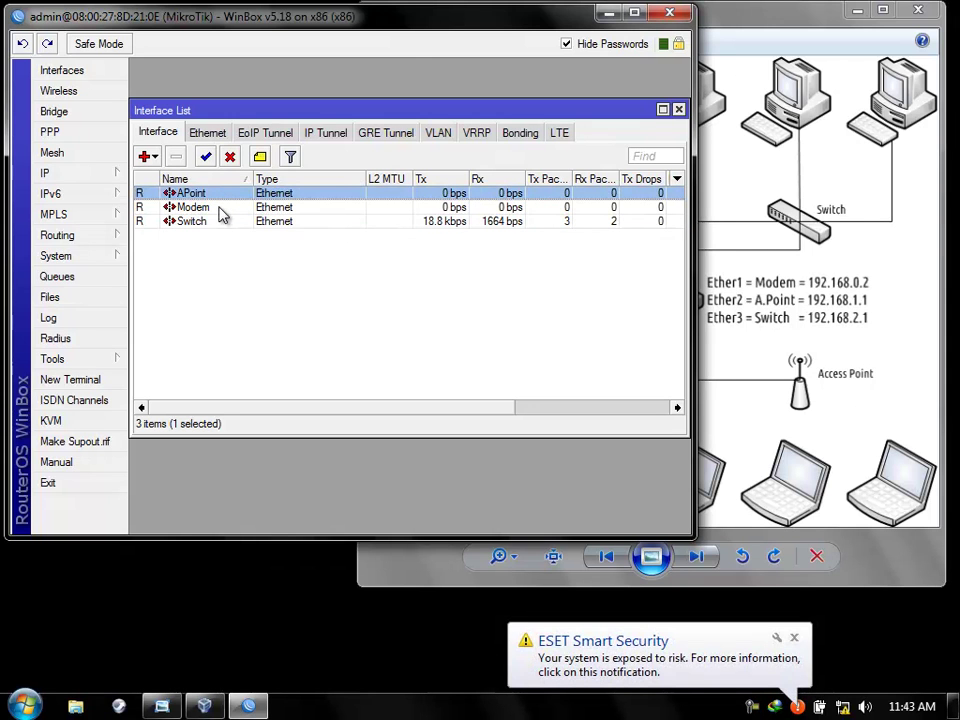
click(794, 637)
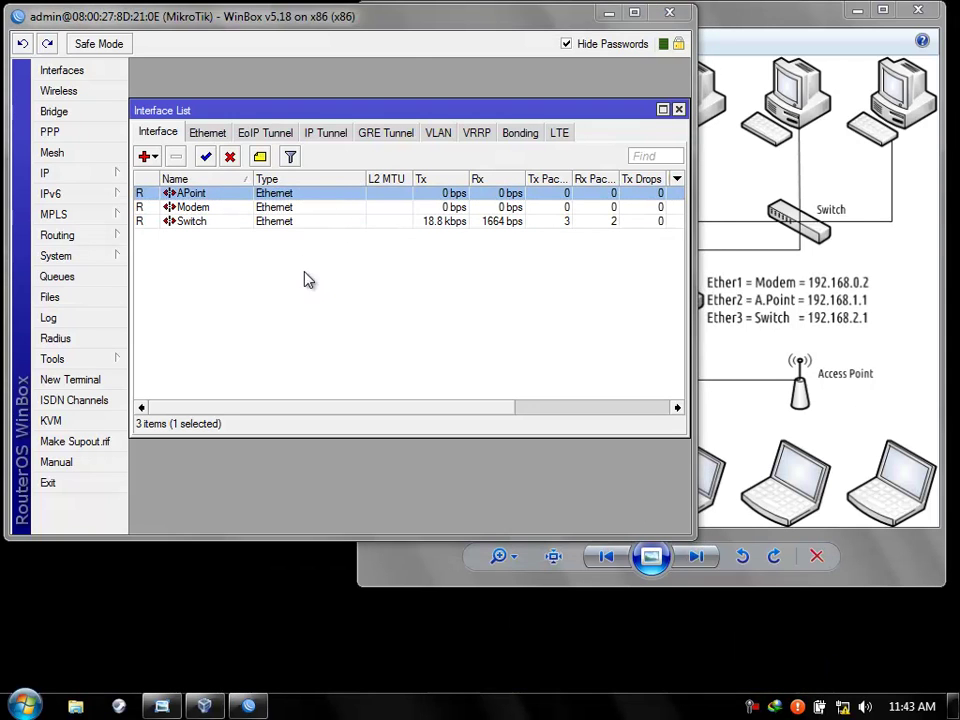
click(233, 209)
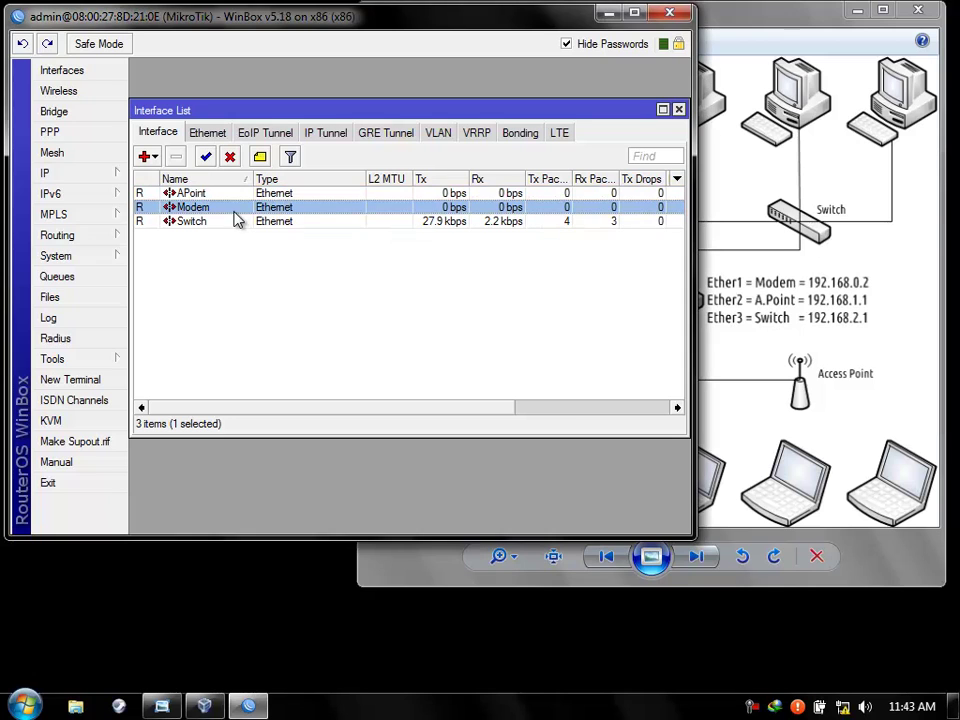
click(214, 228)
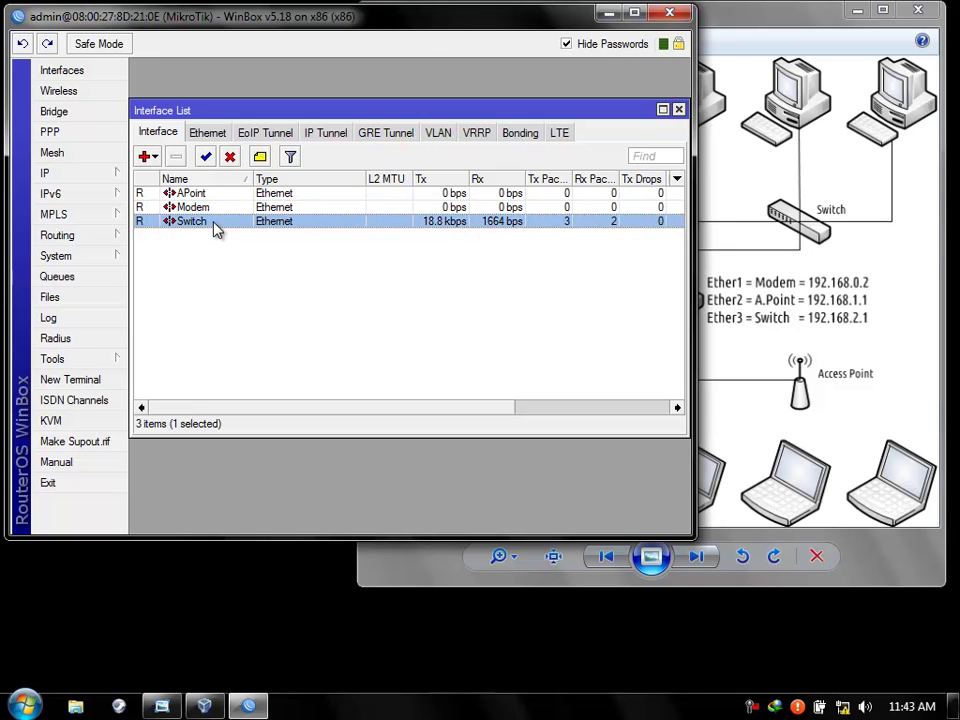
click(679, 110)
- Check the IP addresses assigned to Modem, APoint and Switch, and view the network diagram in Windows Photo Viewer before returning to WinBox
click(100, 178)
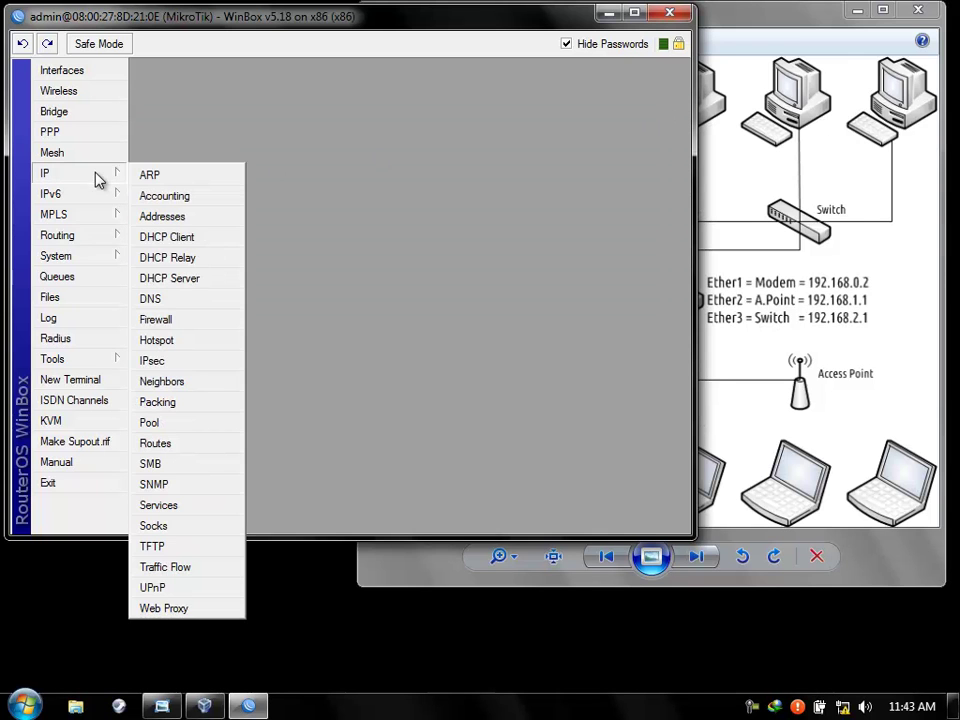
click(174, 216)
click(345, 183)
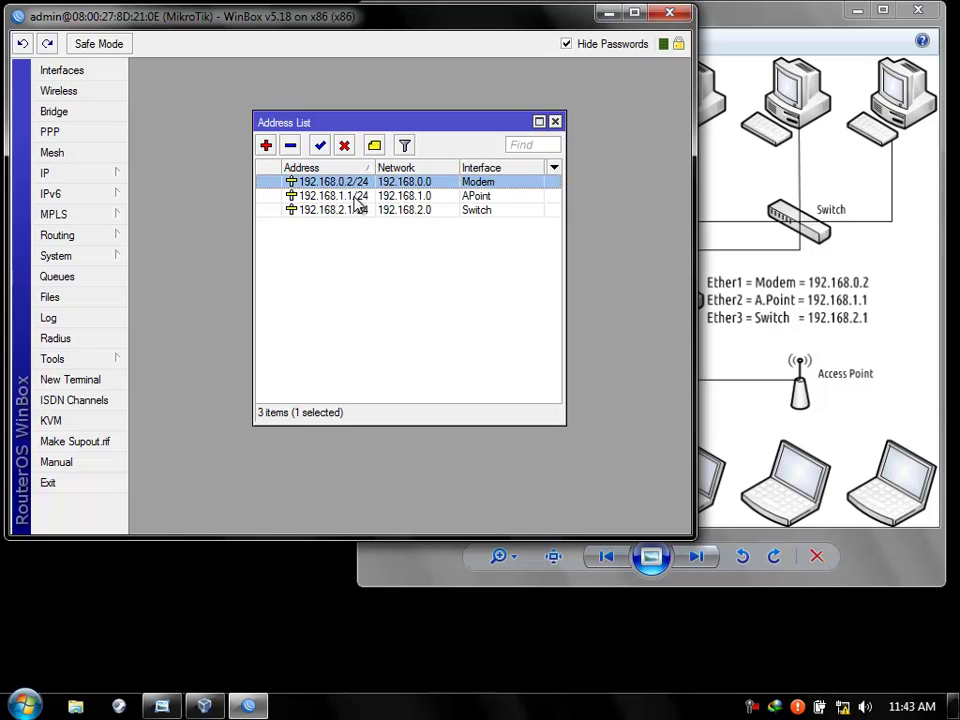
click(353, 196)
click(355, 211)
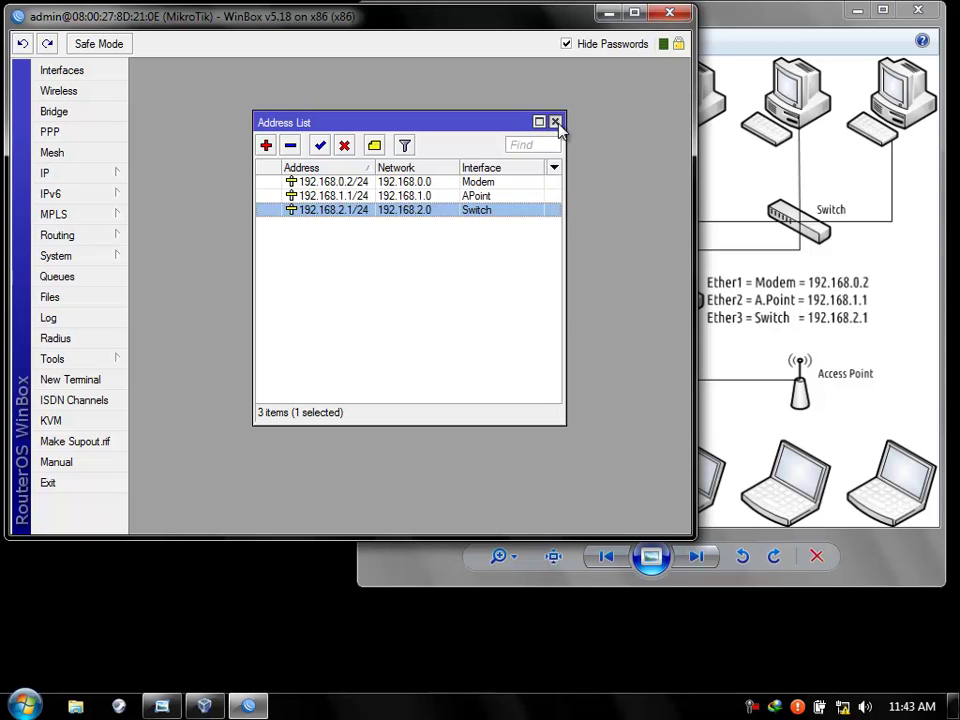
click(555, 122)
key(alt+Tab)
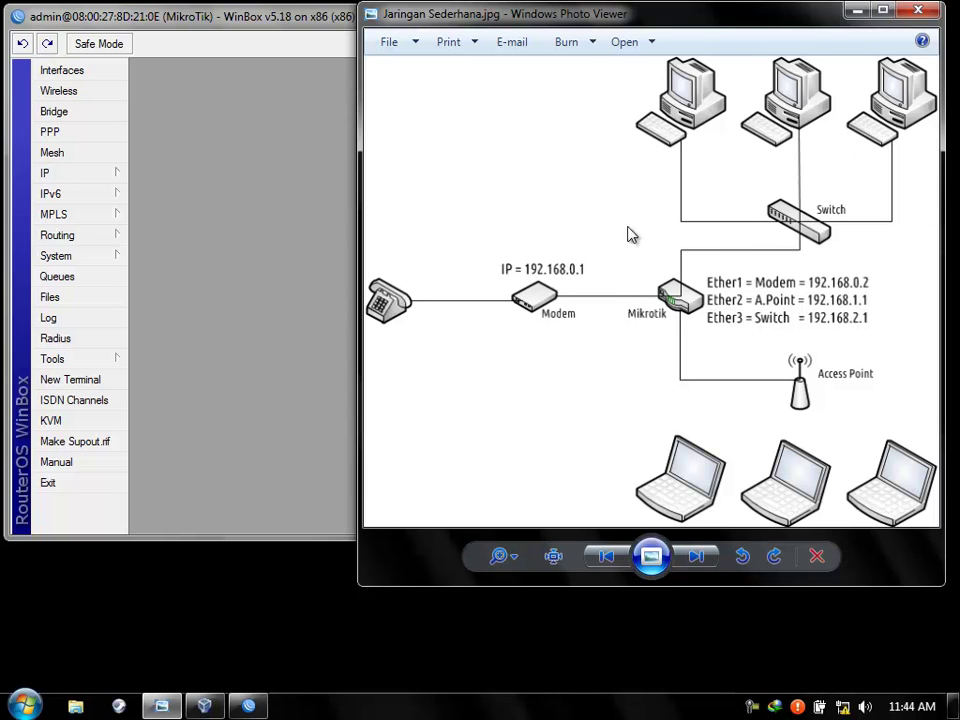
click(287, 229)
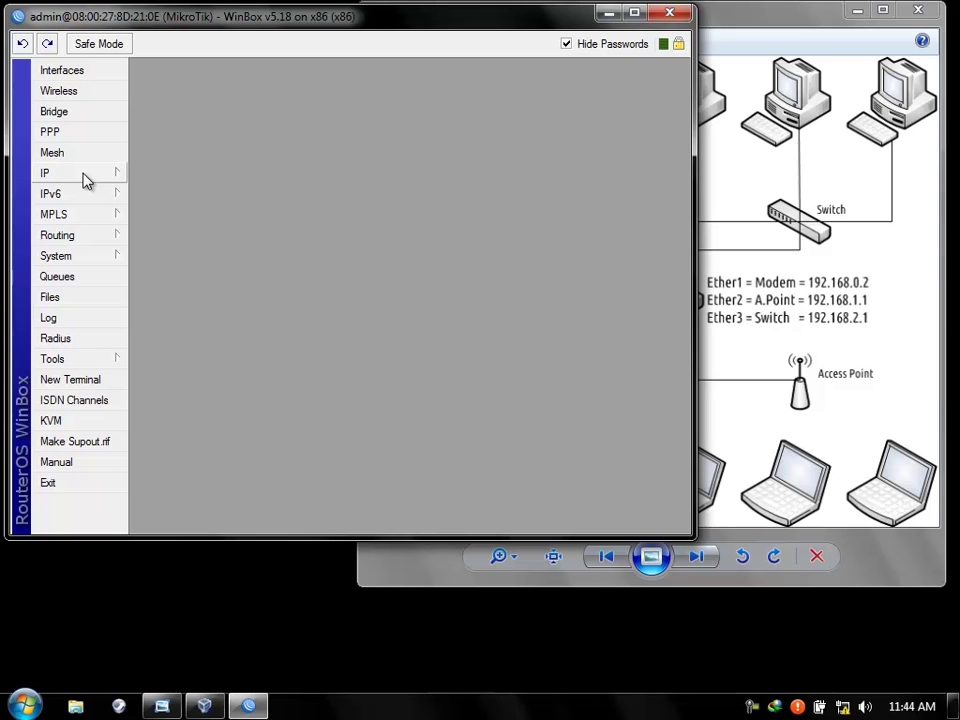
- Start the DHCP server setup wizard and choose APoint as the DHCP server interface
click(85, 178)
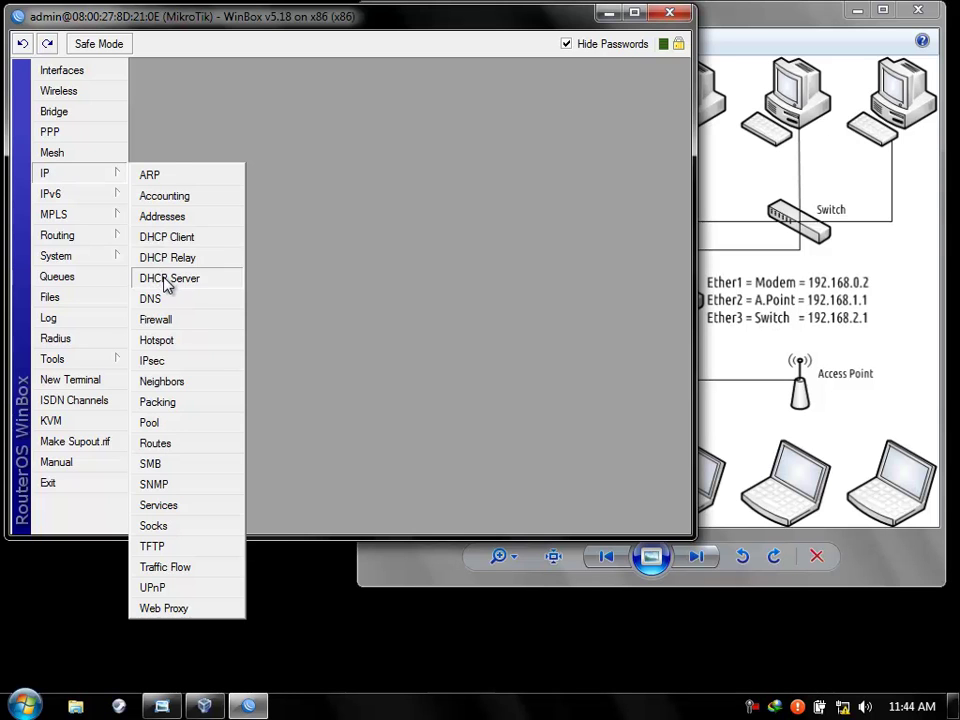
click(165, 279)
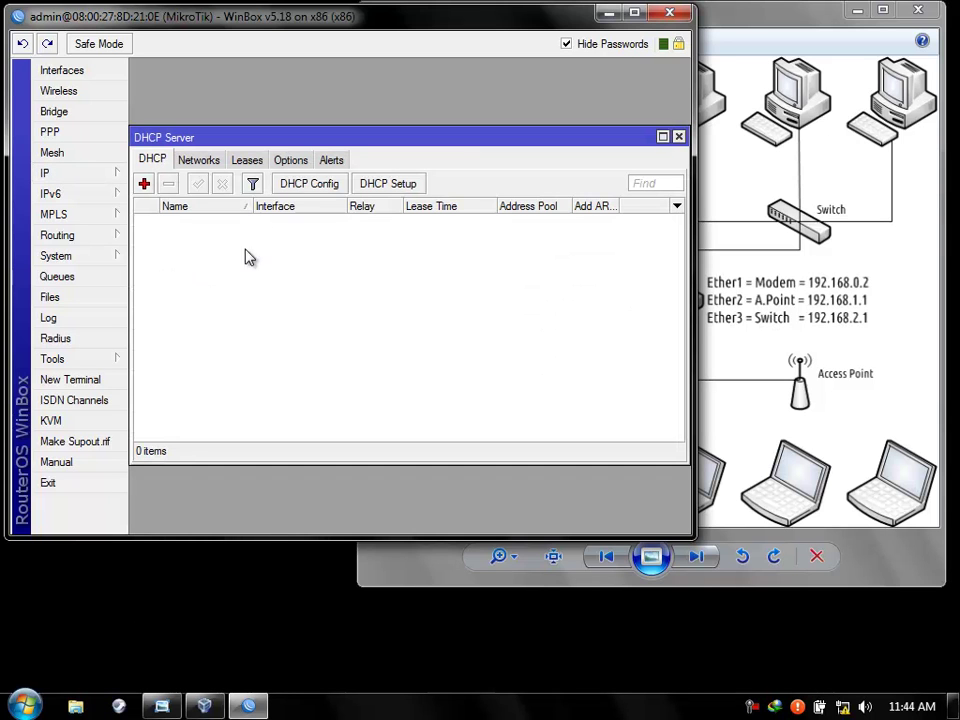
click(395, 188)
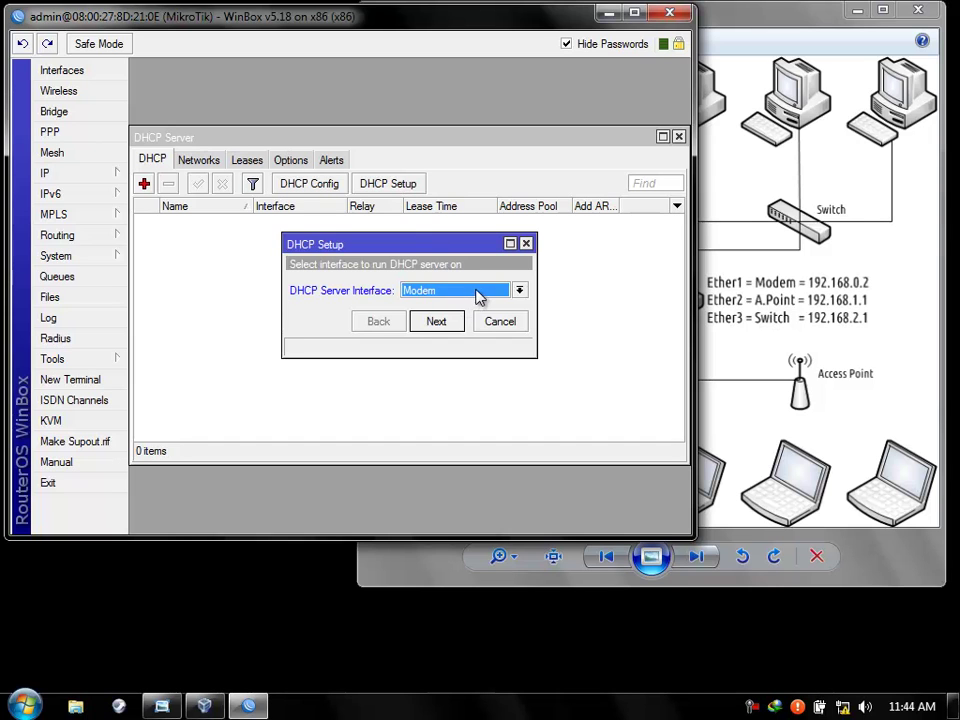
click(518, 291)
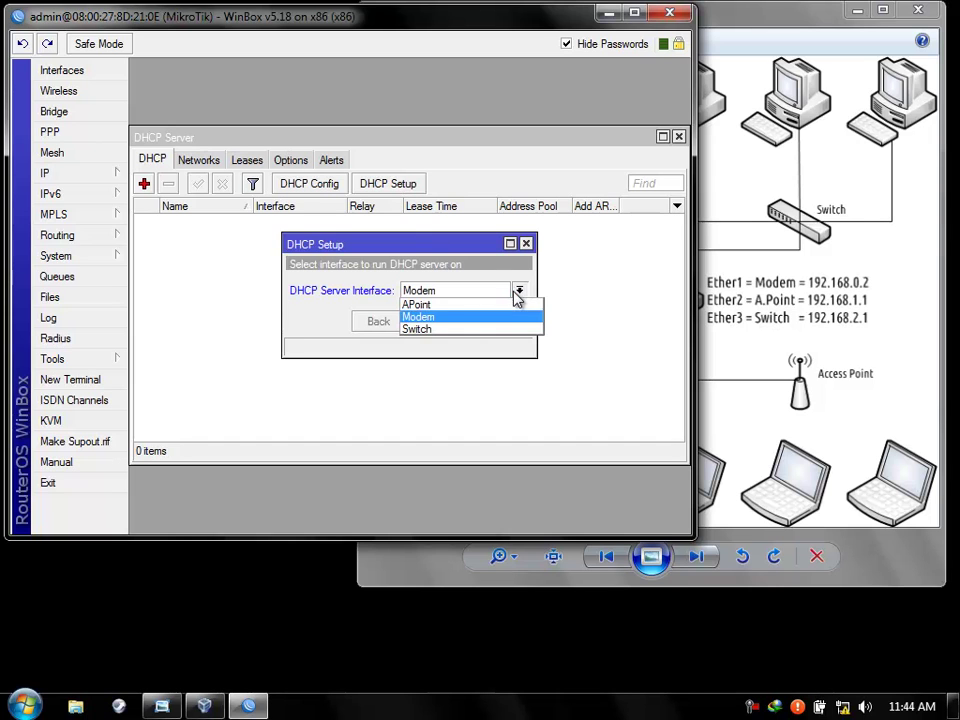
click(437, 308)
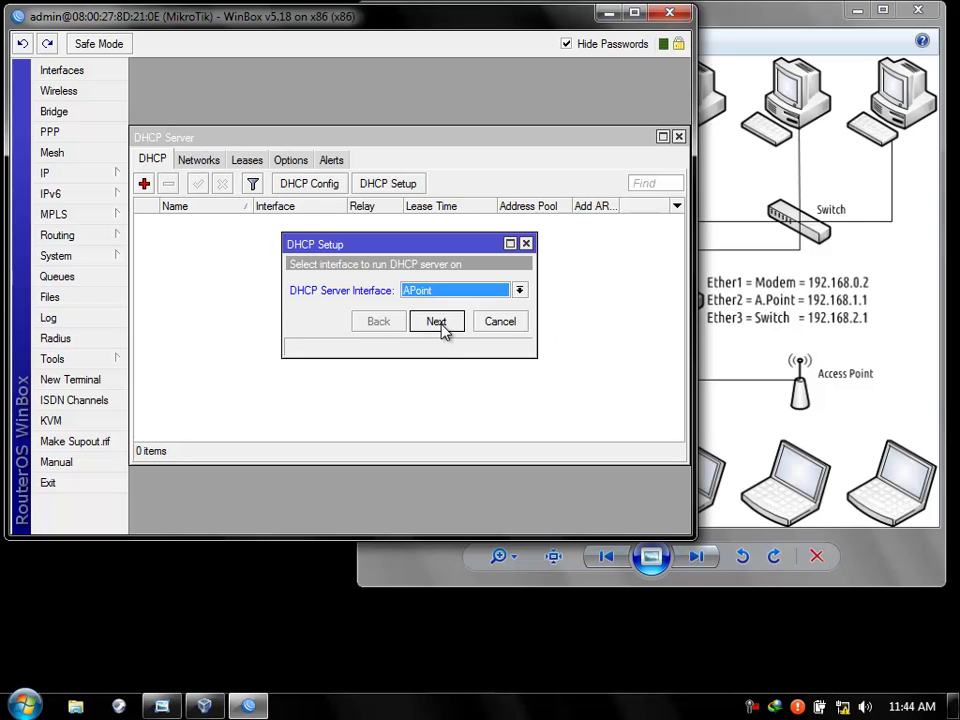
click(440, 324)
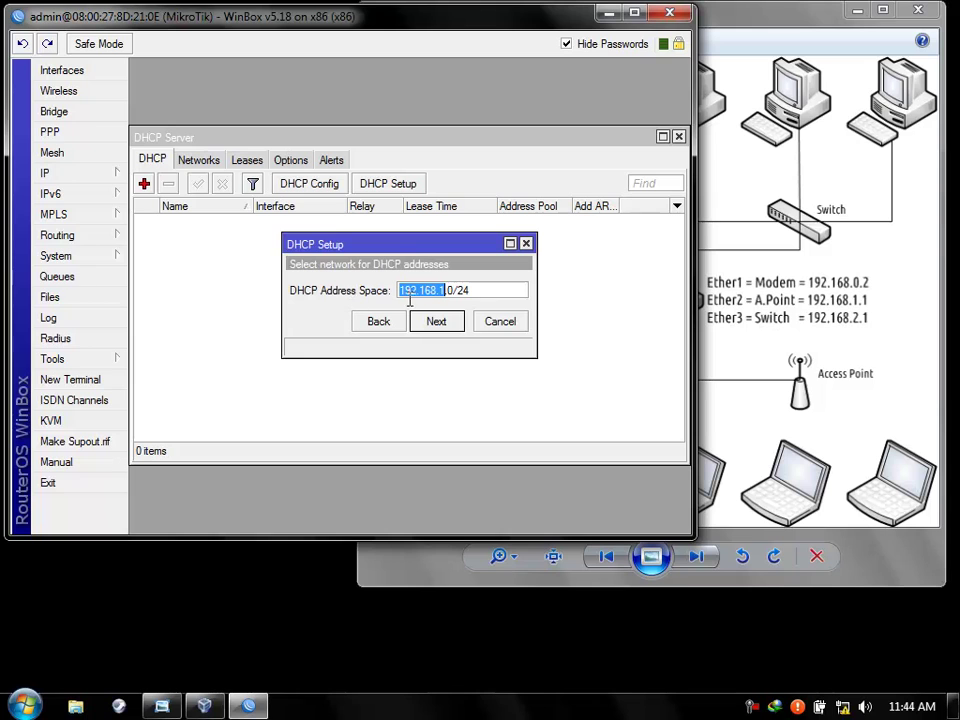
- Accept 192.168.1.0/24 as the DHCP address space and 192.168.1.1 as the gateway for the DHCP network
mouse_move(473, 290)
mouse_down()
mouse_move(451, 290)
mouse_move(478, 291)
mouse_move(463, 293)
mouse_up()
key(BackSpace)
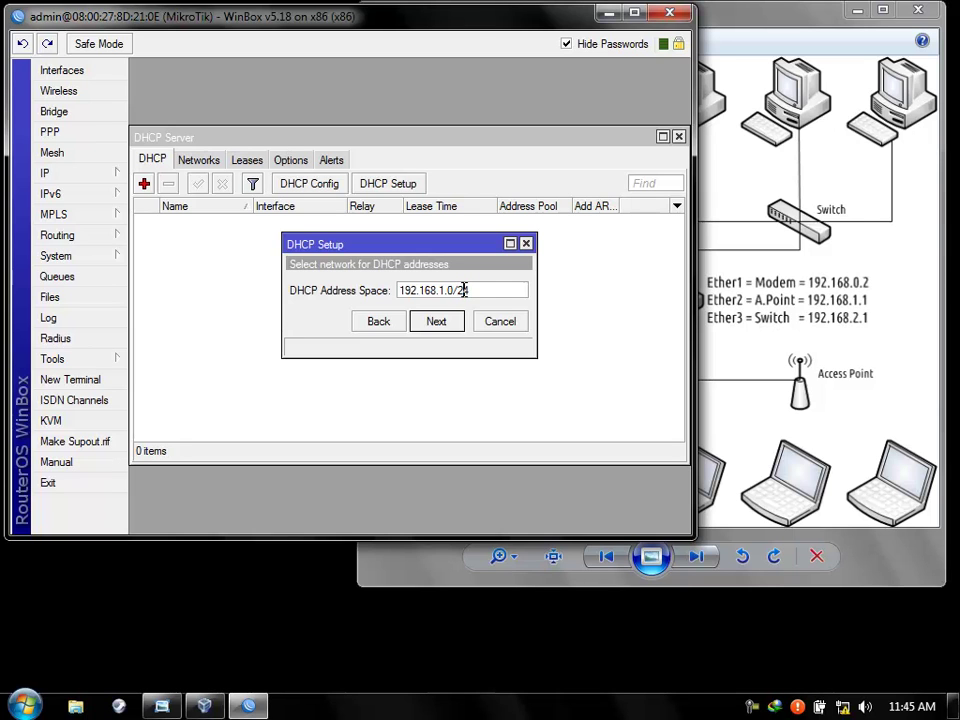
key(ctrl+z)
key(BackSpace)
click(474, 290)
click(437, 321)
drag(486, 290, 460, 290)
click(437, 324)
click(487, 289)
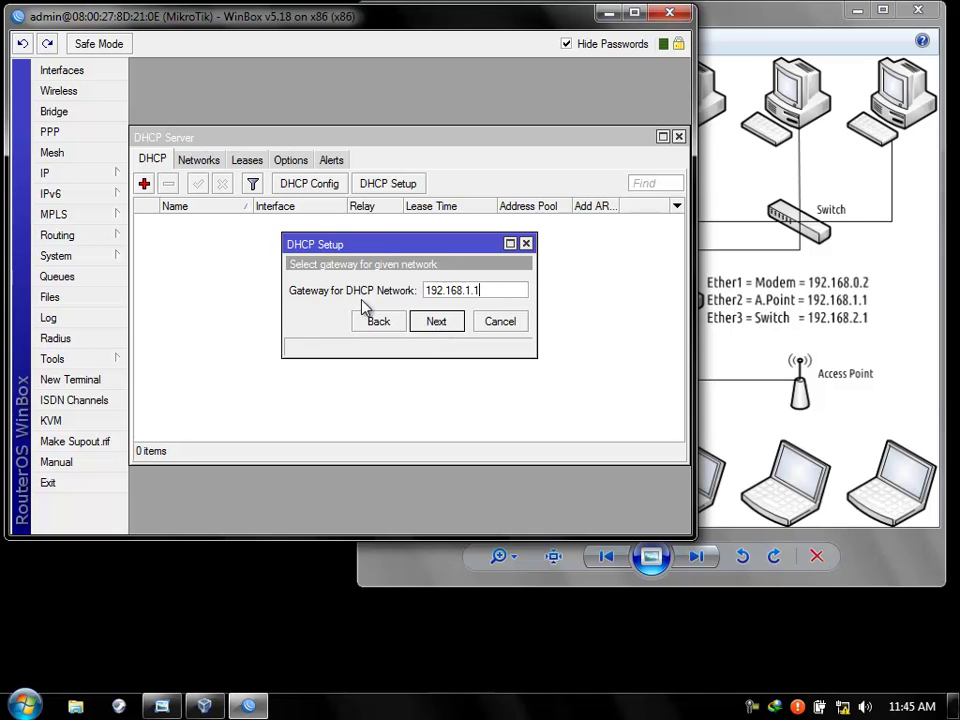
click(437, 323)
- Set the pool of addresses to give out to 192.168.1.2-192.168.1.254
drag(436, 290, 478, 290)
drag(403, 290, 467, 290)
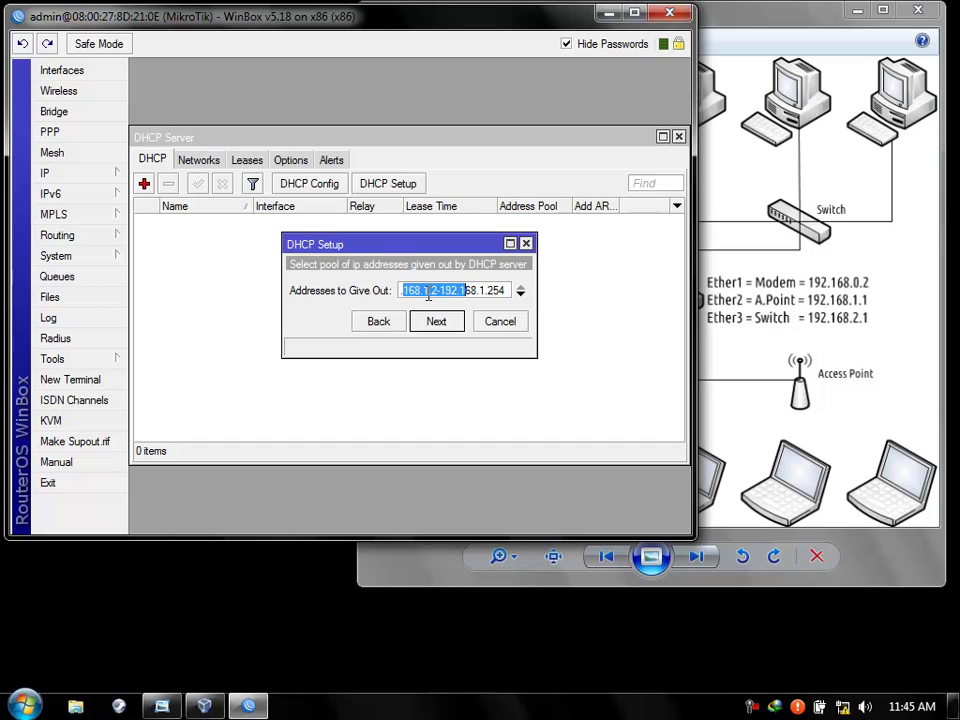
click(485, 290)
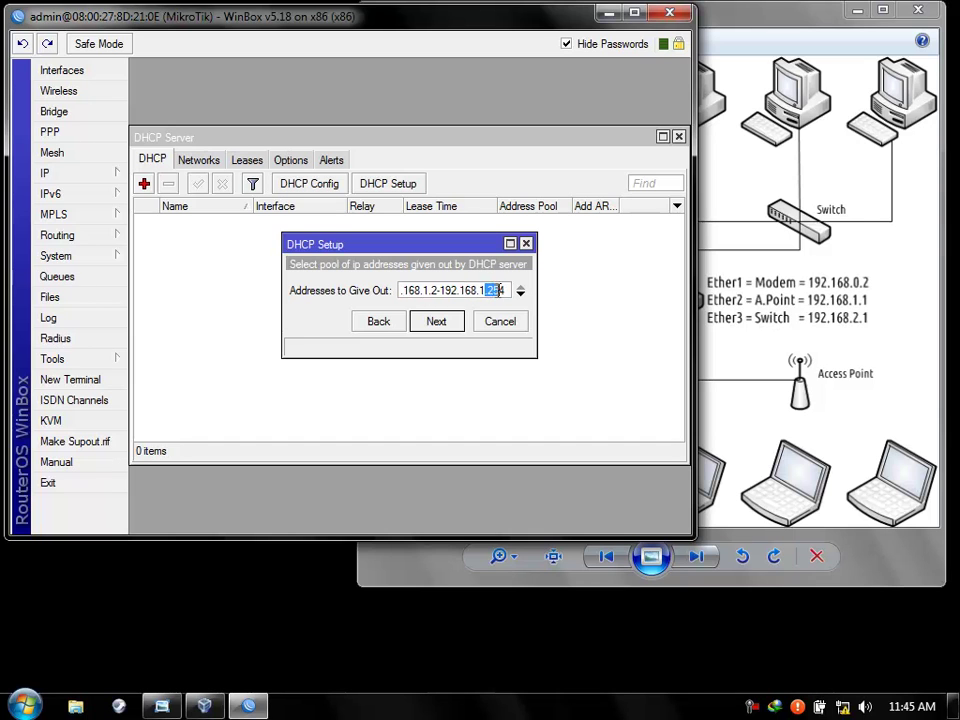
drag(489, 290, 507, 289)
text(10)
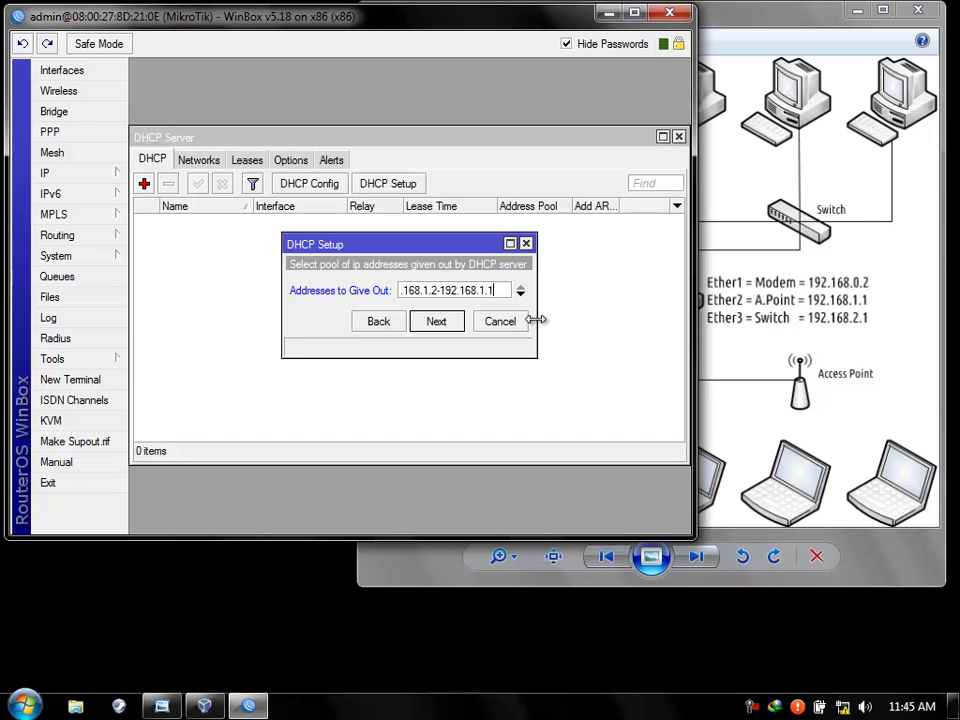
text(54)
drag(487, 290, 507, 290)
text(11)
key(BackSpace)
key(BackSpace)
text(254)
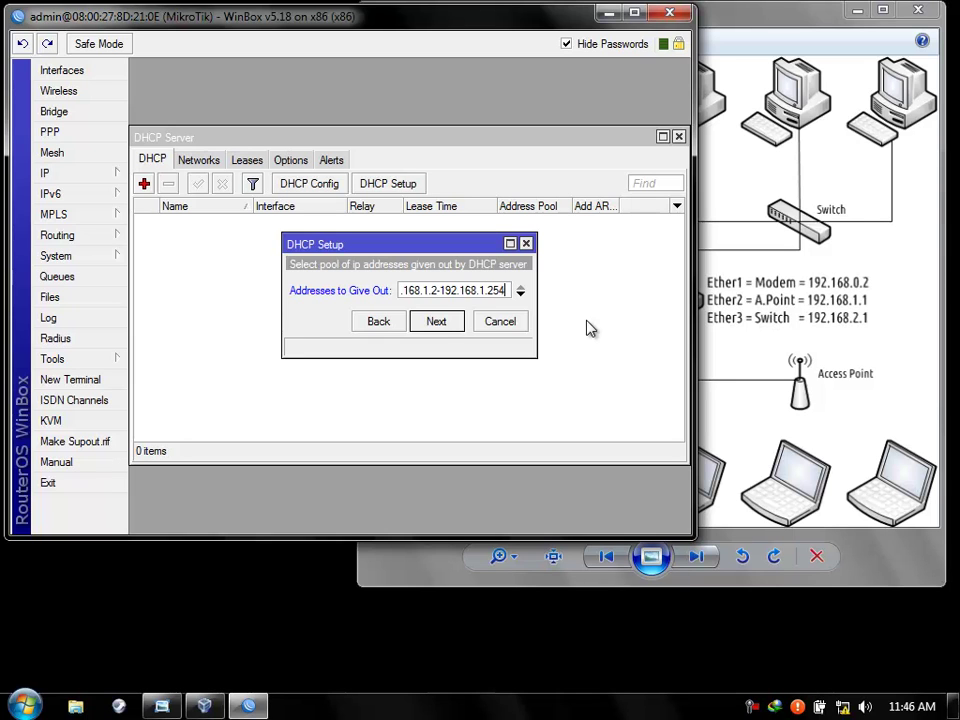
click(434, 324)
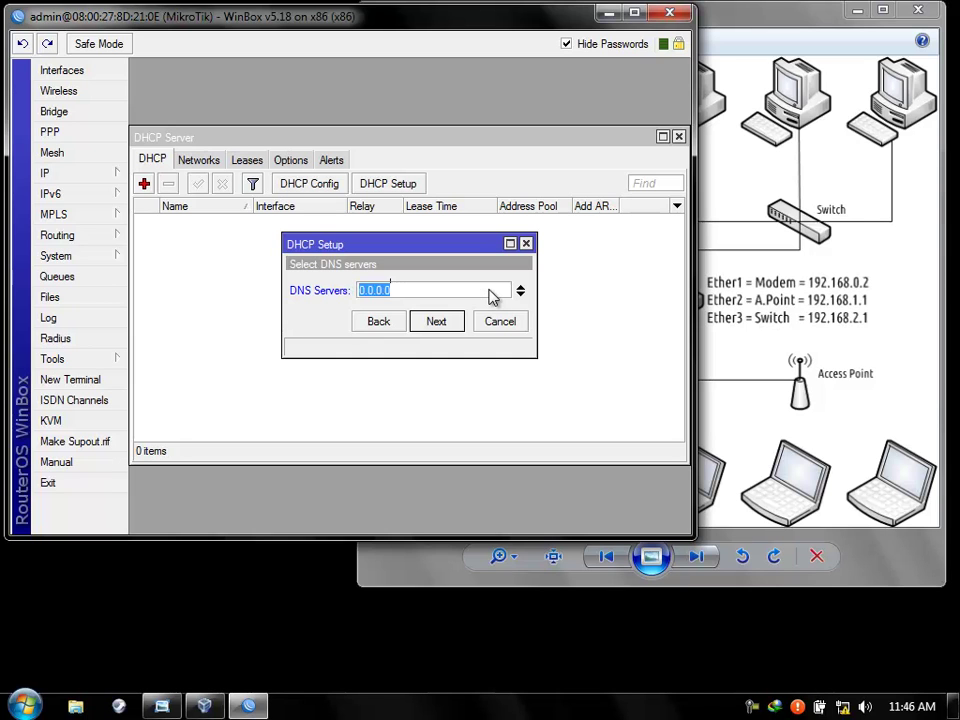
- Set the DNS server for DHCP clients to 8.8.8.8
click(490, 290)
drag(490, 290, 306, 285)
text(8.8.8.8)
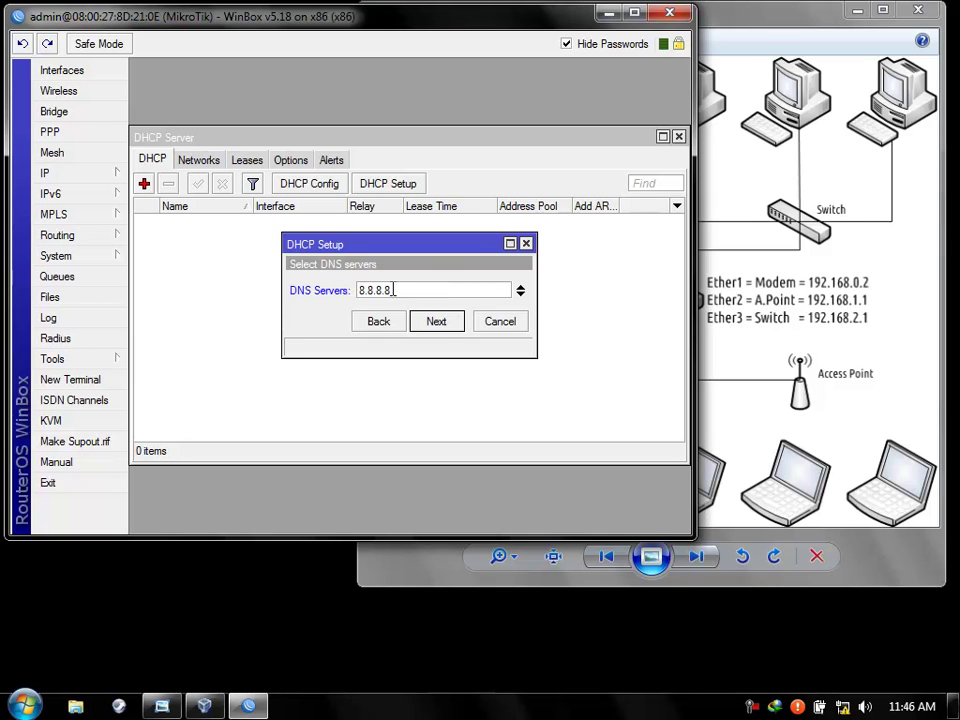
click(436, 318)
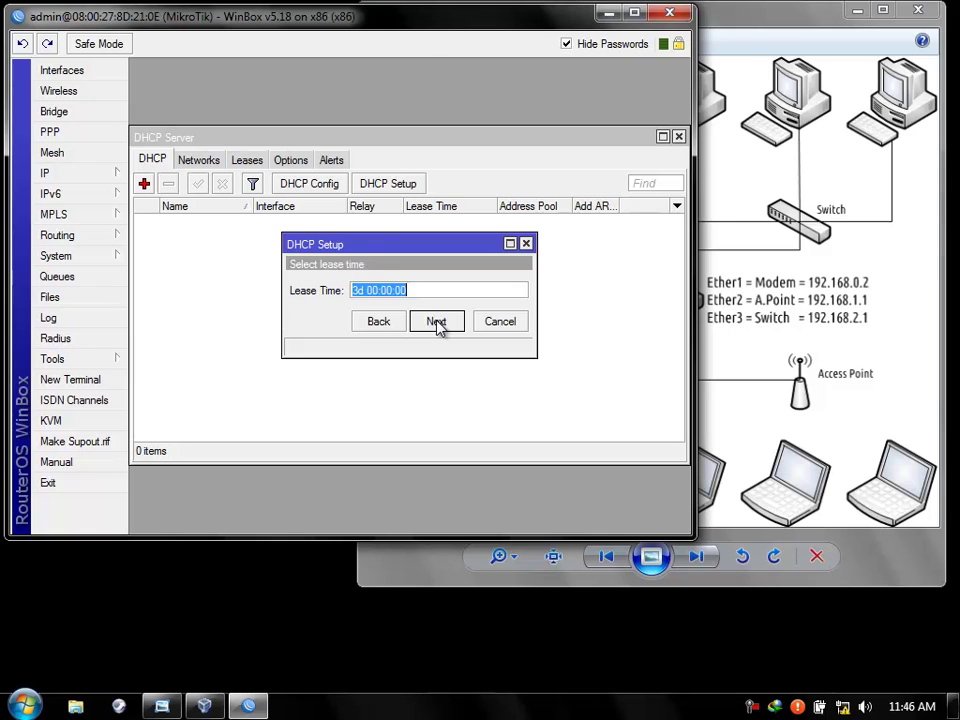
- Set the lease time to 1d 00:00:00 and finish the DHCP server setup
click(358, 291)
key(BackSpace)
text(1)
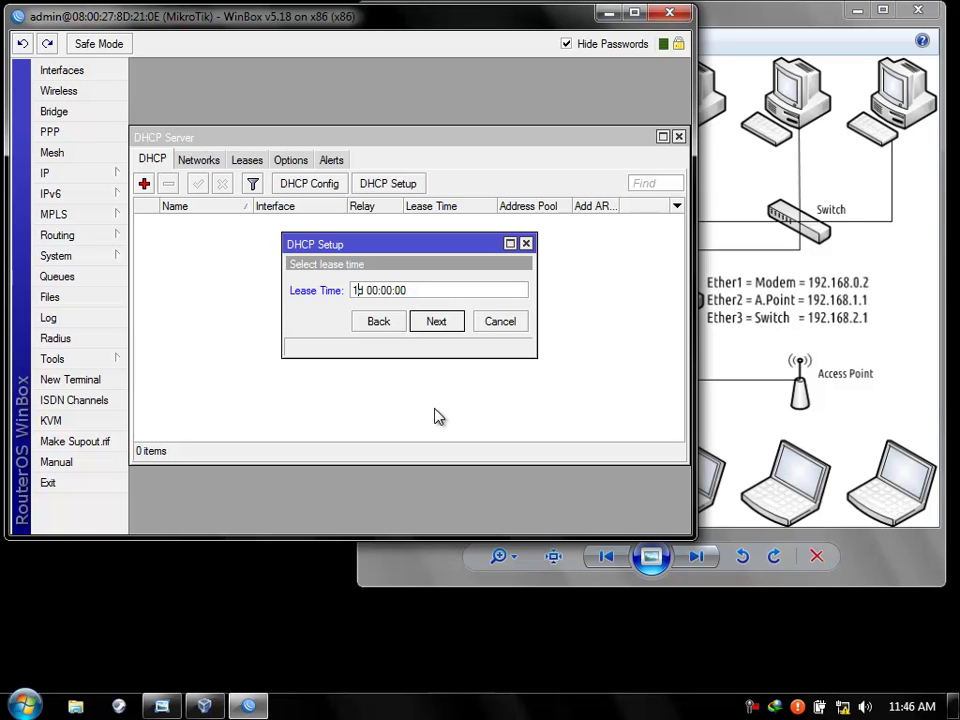
key(BackSpace)
text(3)
key(BackSpace)
text(1)
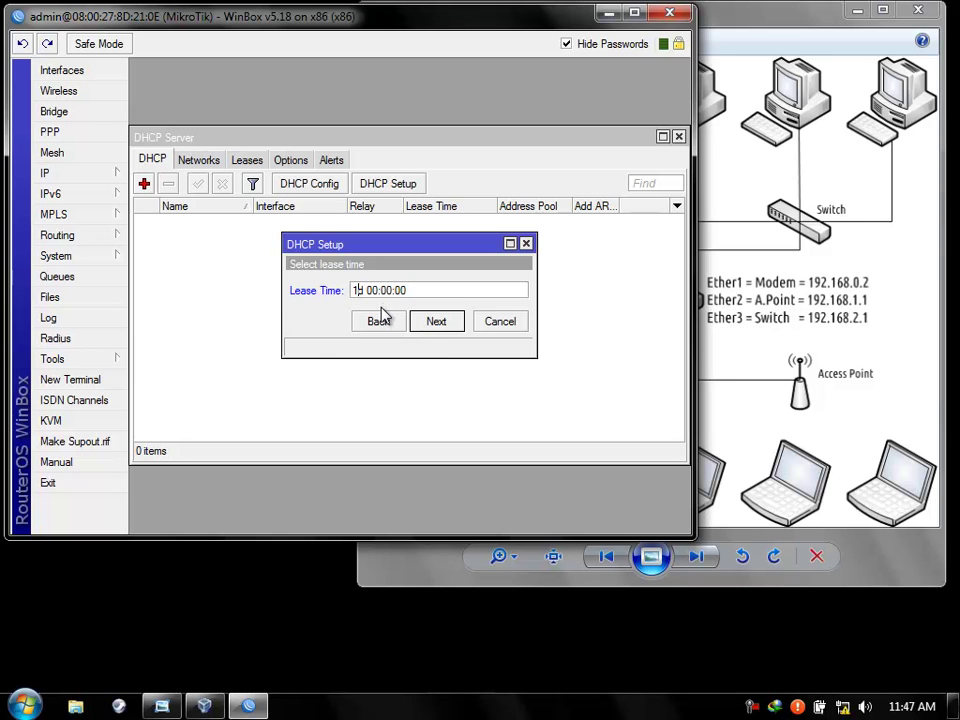
click(438, 322)
click(524, 372)
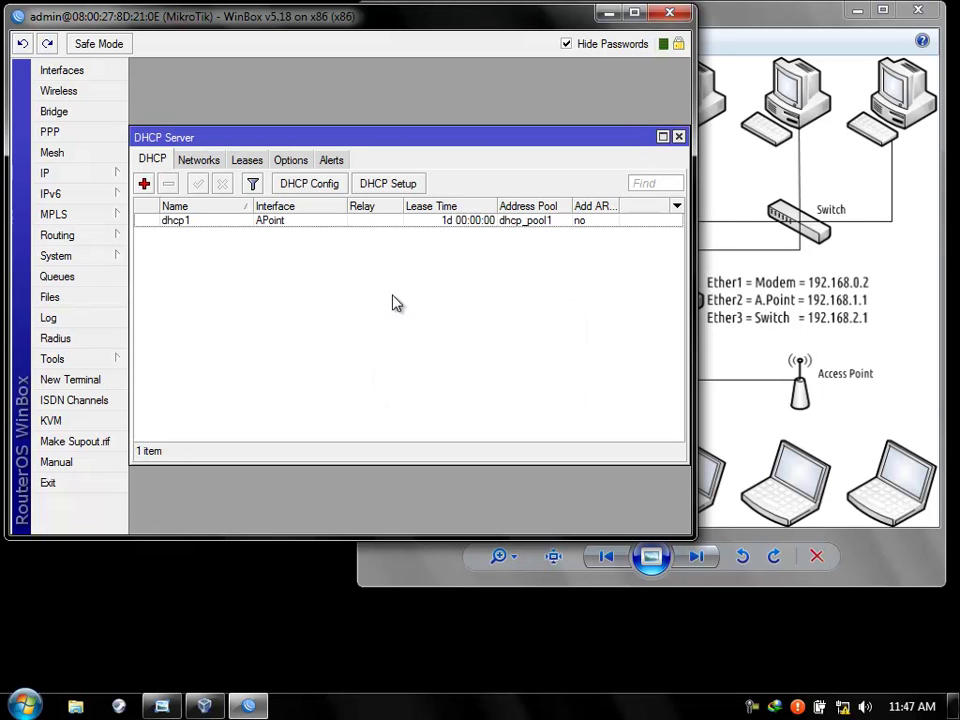
- Inspect the settings of the DHCP server on APoint and close them without changes
click(298, 224)
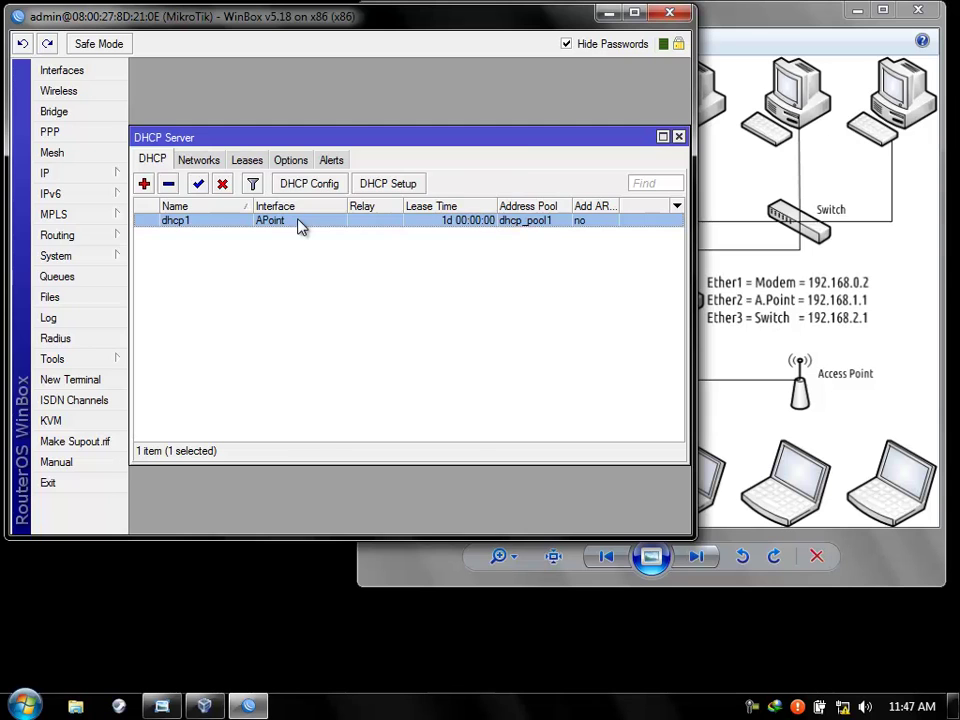
double_click(298, 224)
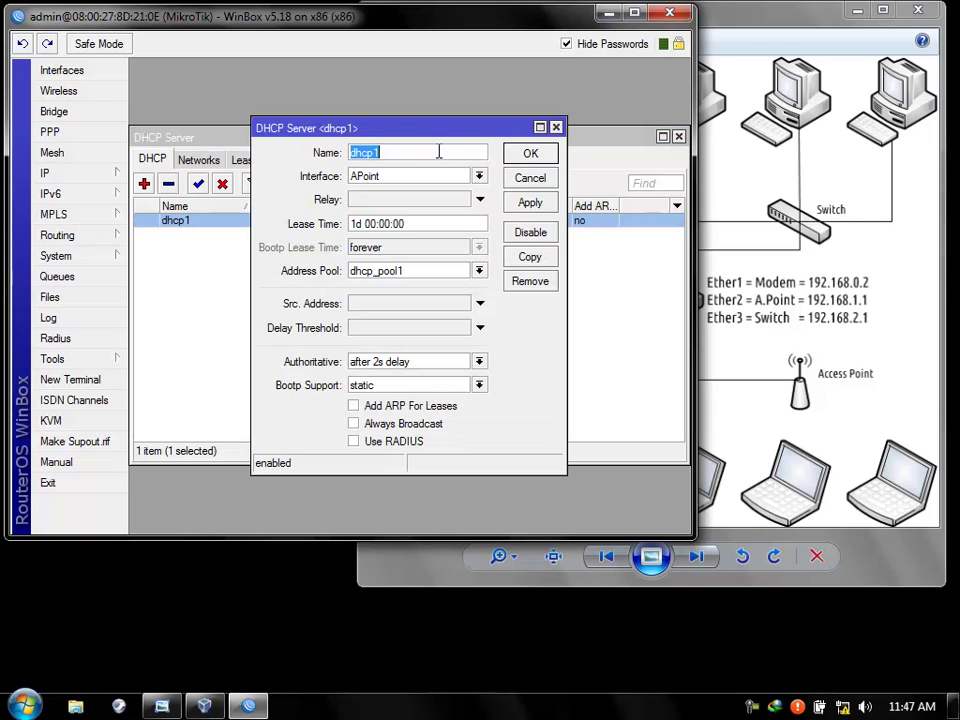
click(556, 127)
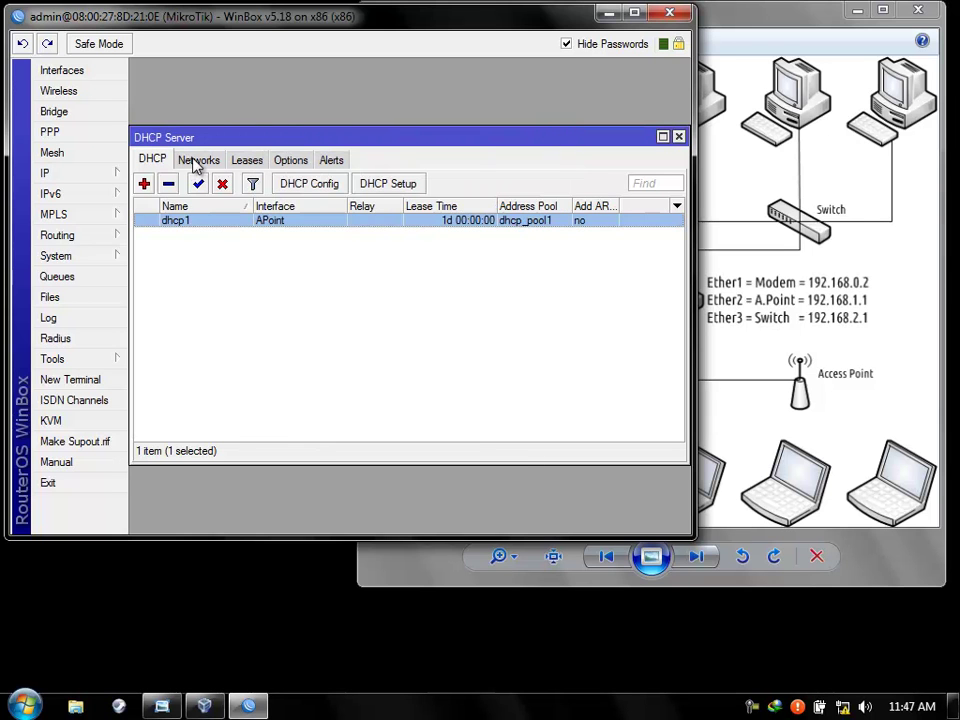
- Restart the Wireless Network Connection 2 adapter in the Windows network connections by disabling and re-enabling it
click(842, 706)
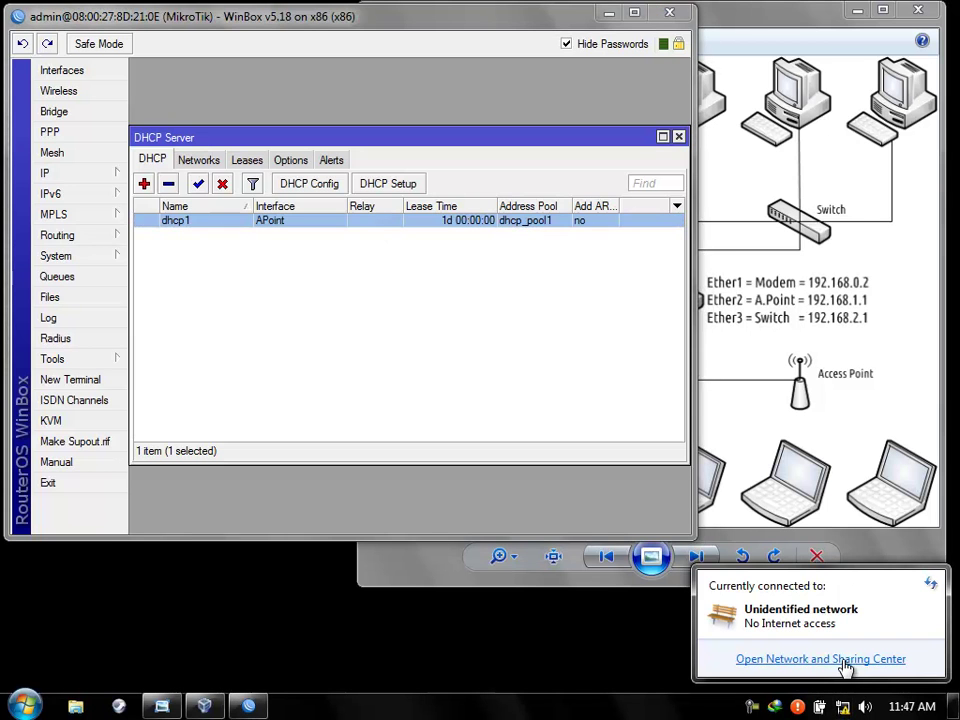
click(843, 661)
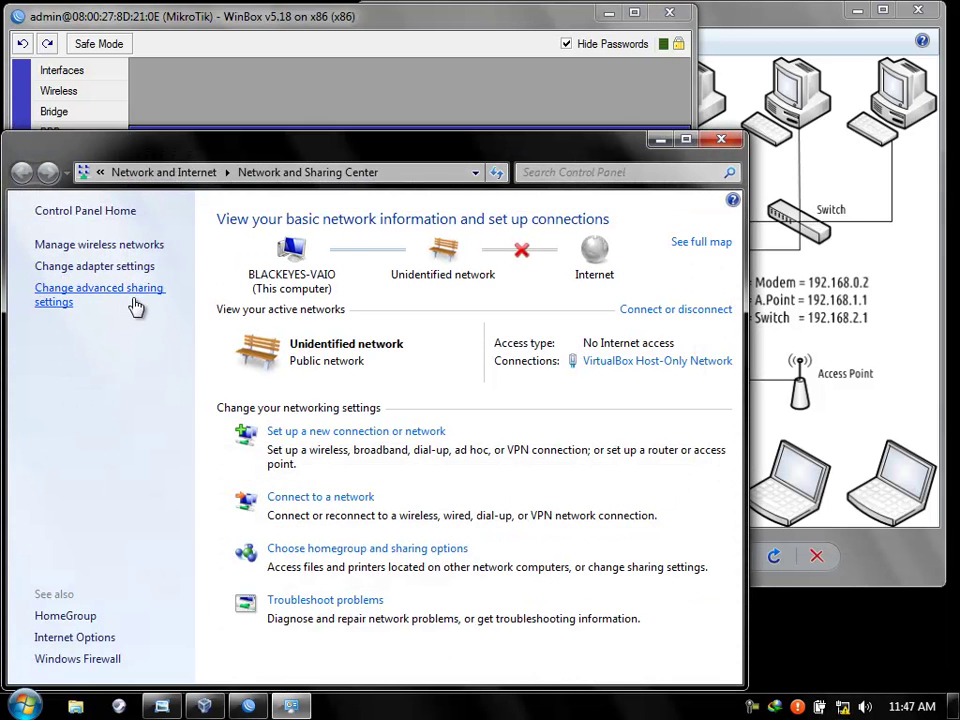
click(125, 268)
click(118, 308)
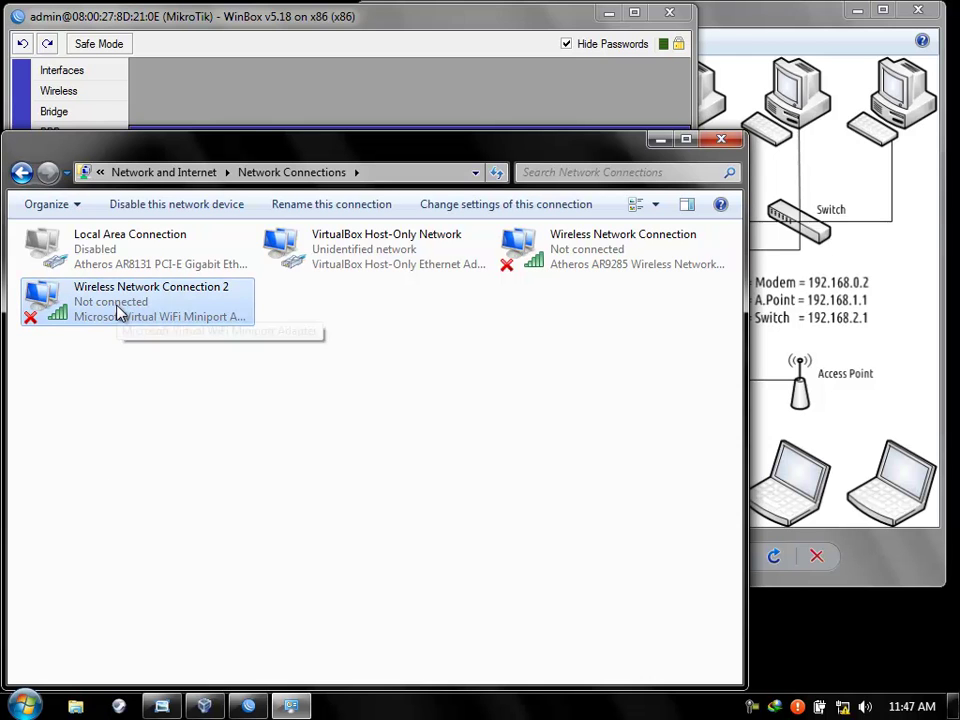
right_click(117, 309)
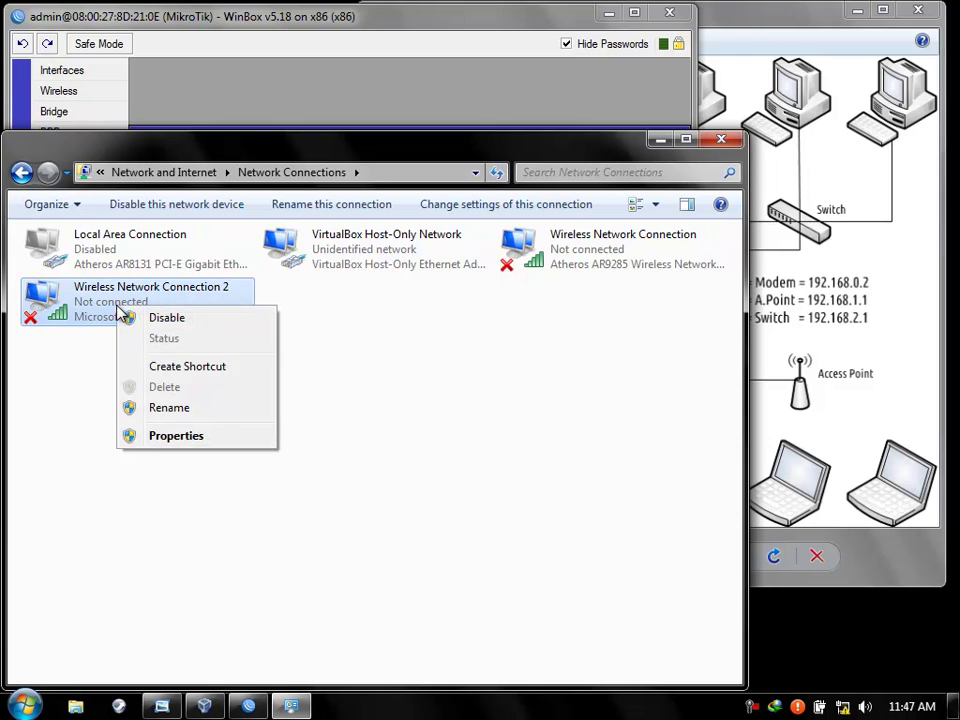
click(183, 320)
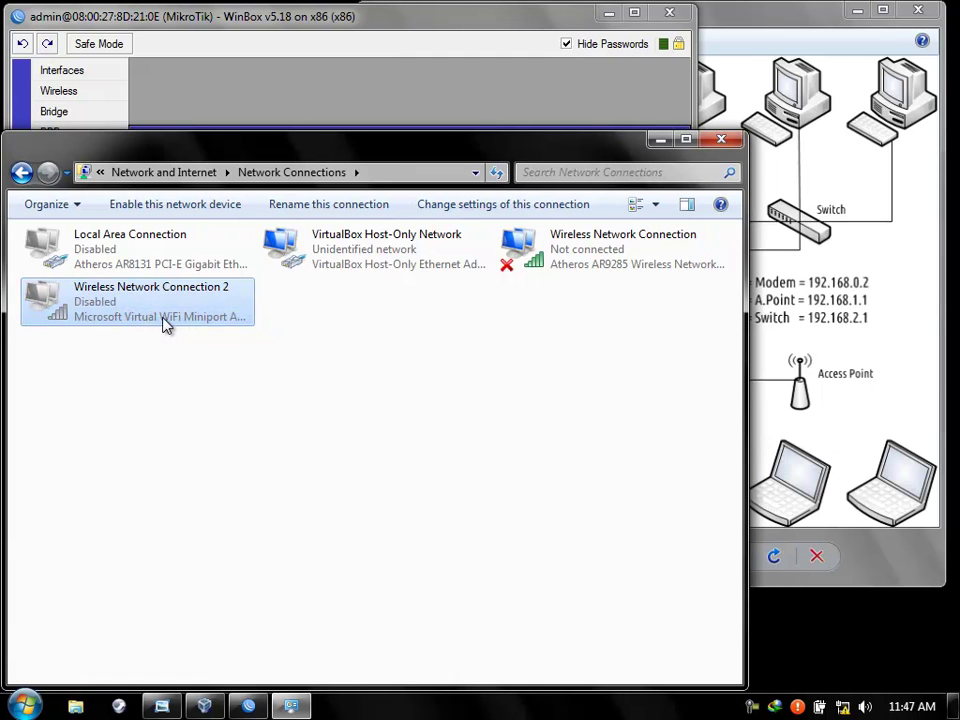
right_click(139, 308)
click(155, 318)
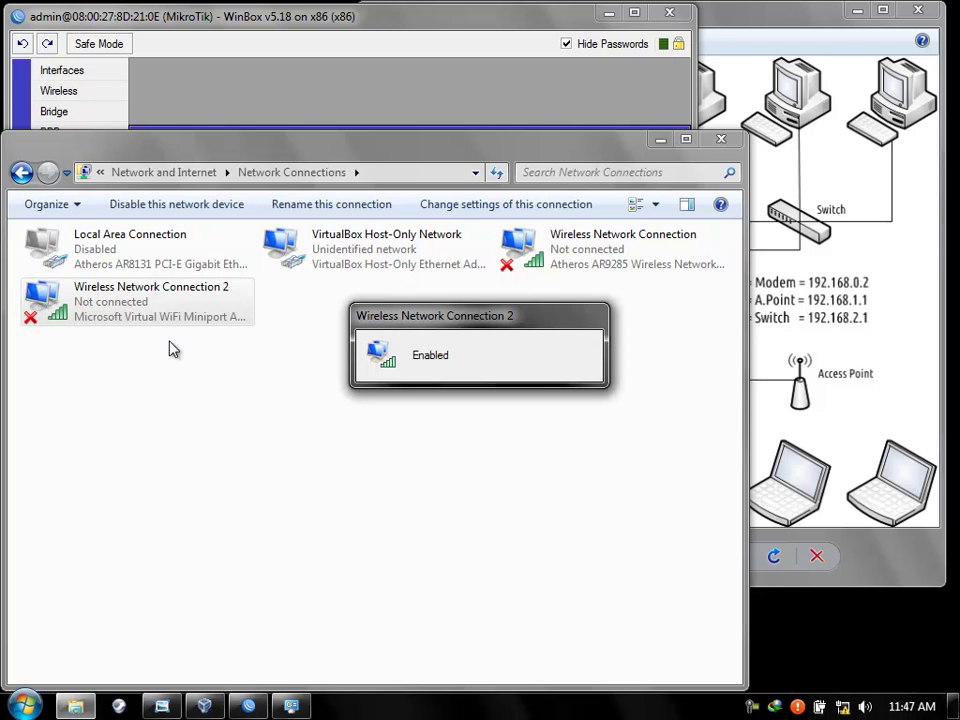
- Inspect the TCP/IPv4 properties of Wireless Network Connection 2 and close them without changes
click(167, 321)
right_click(167, 321)
click(232, 448)
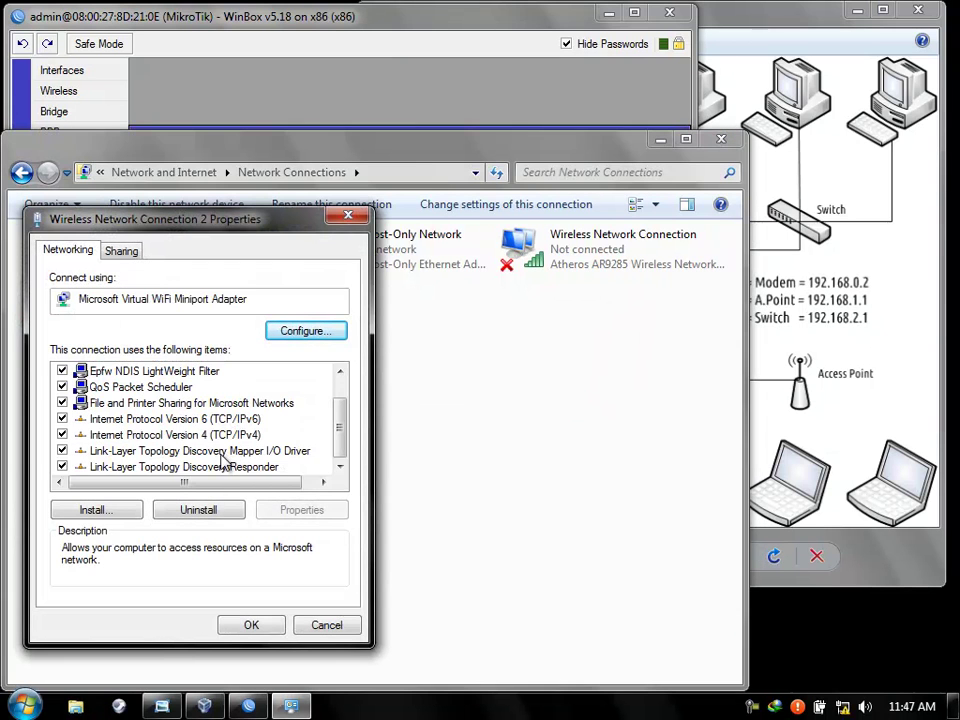
click(205, 435)
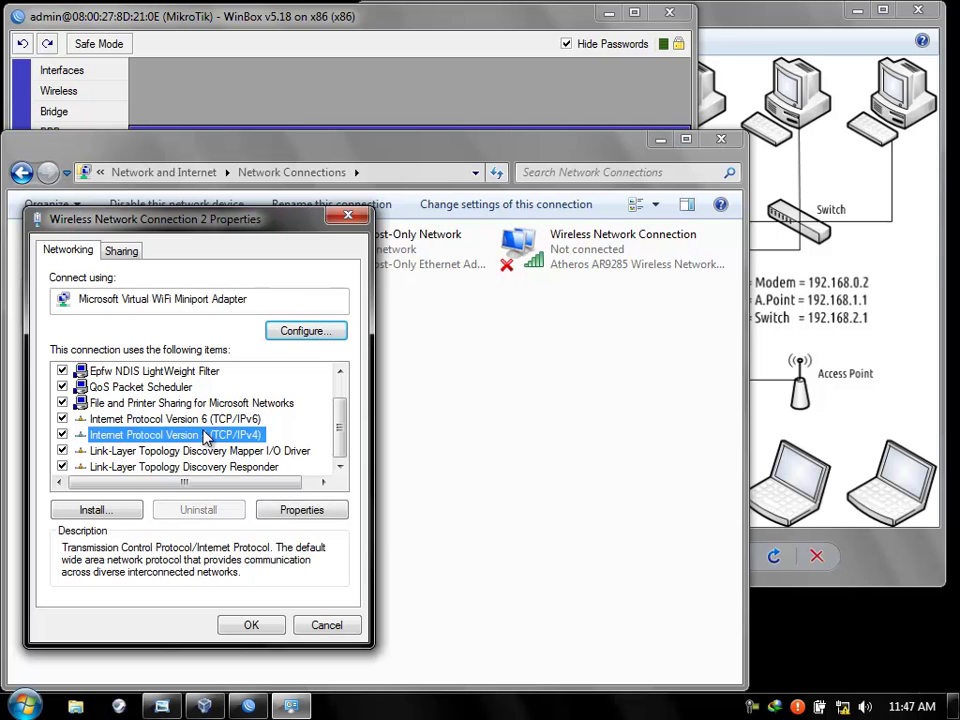
click(273, 510)
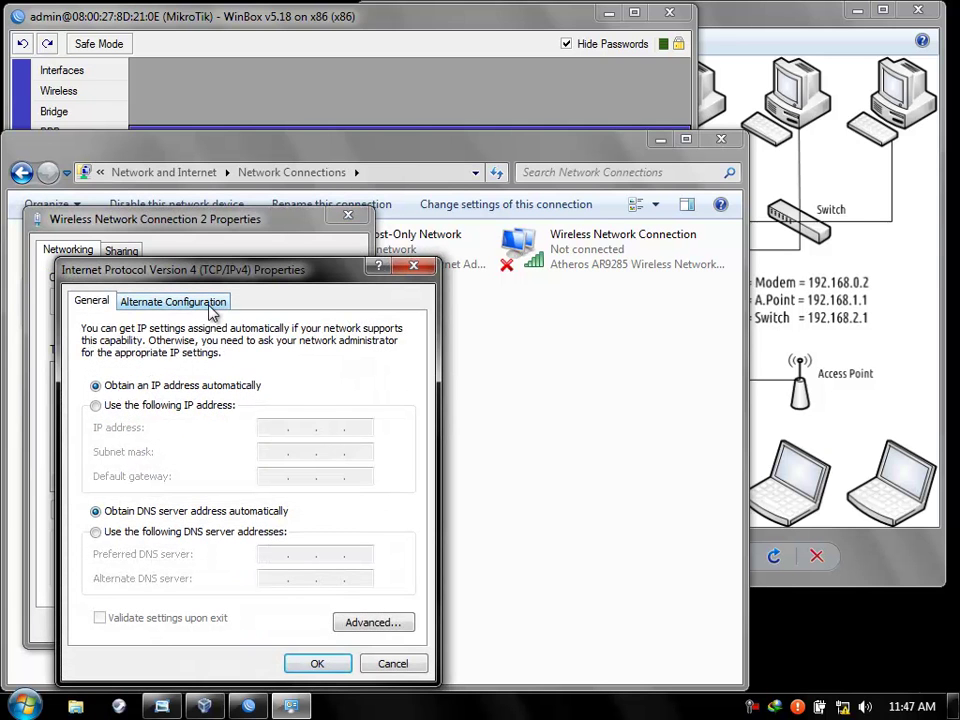
click(210, 312)
click(413, 266)
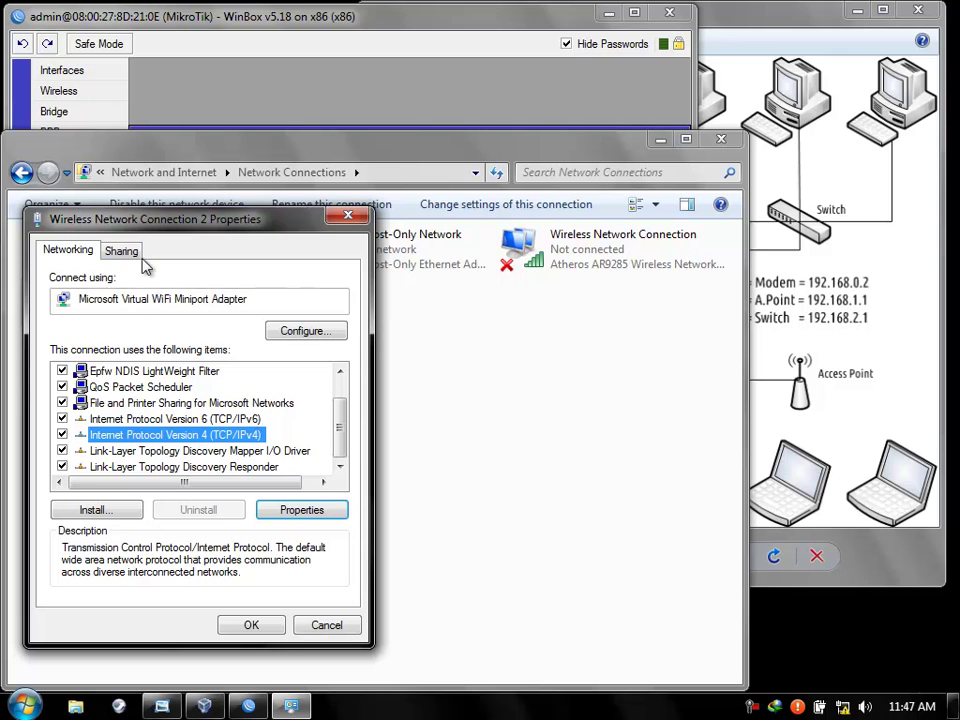
click(130, 253)
click(322, 625)
- Run ipconfig/all in a Command Prompt, review the address details of the network adapters, and close the prompt
key(super+r)
text(cmd)
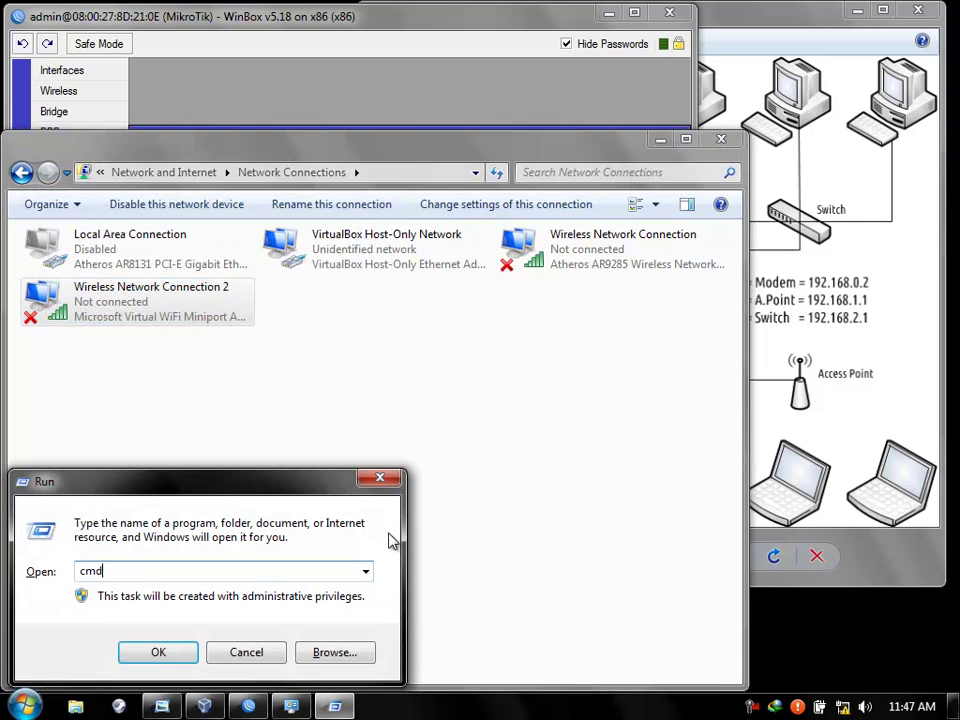
key(Return)
text(ipconfig/all)
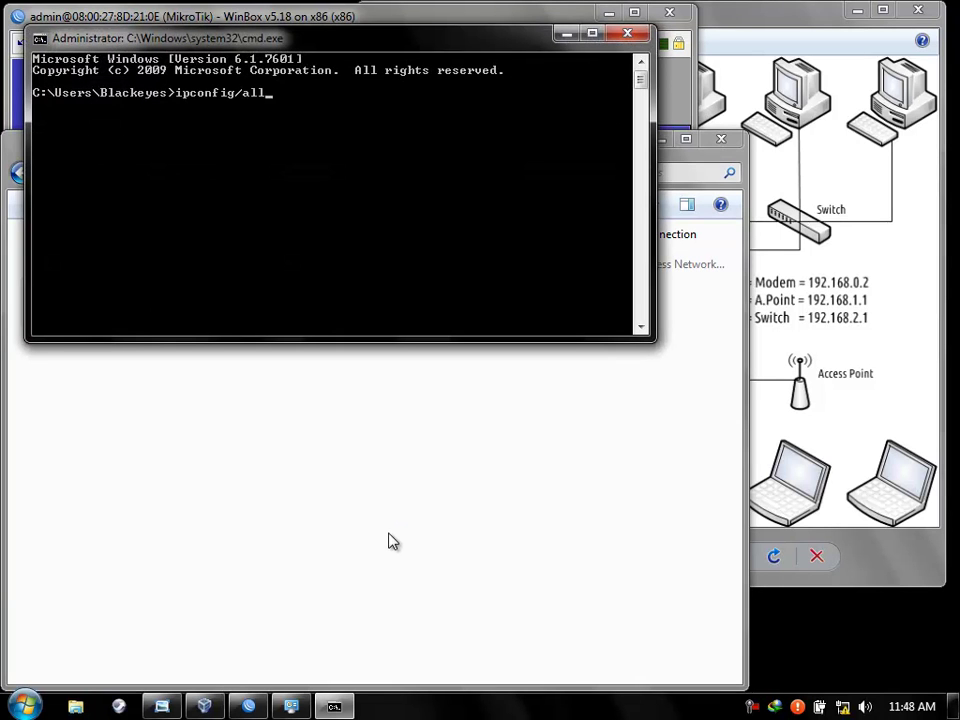
key(Return)
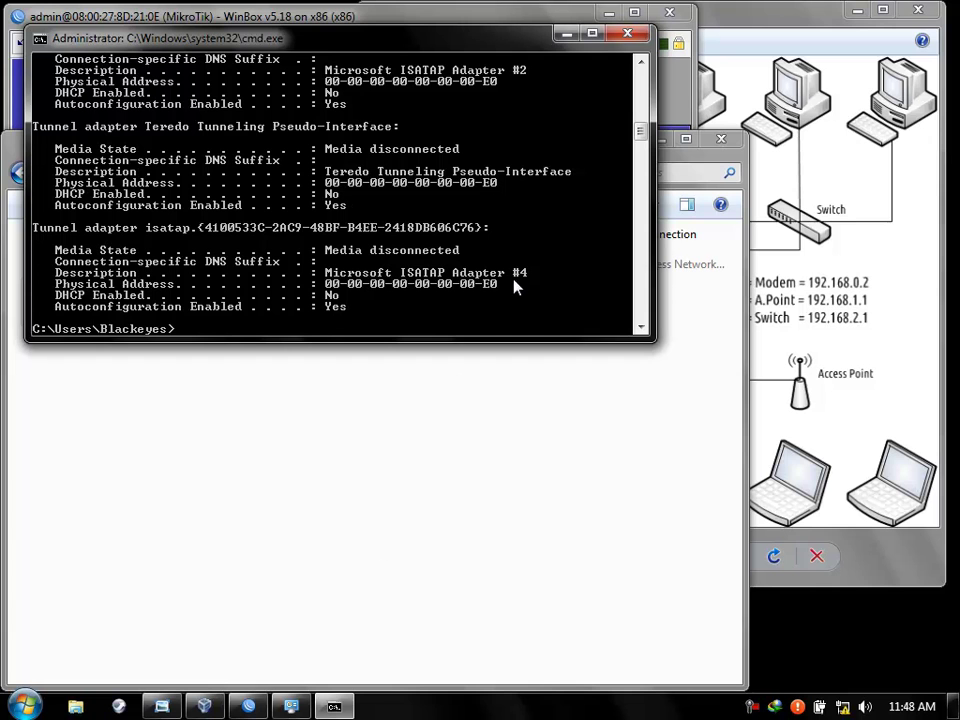
scroll(397, 262, up, 1)
scroll(397, 262, up, 9)
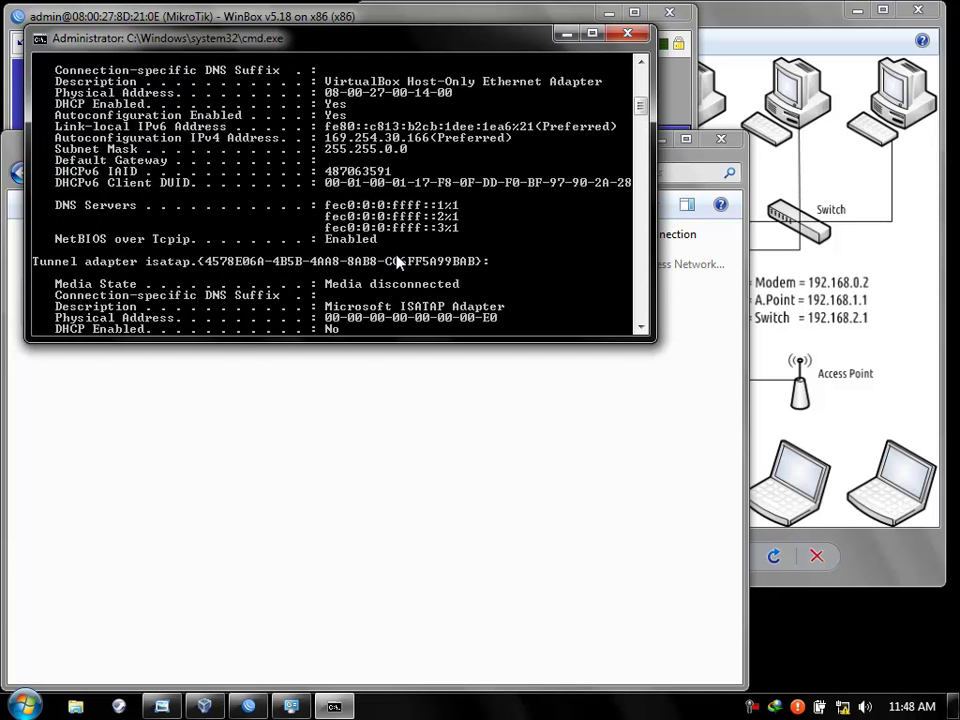
scroll(248, 206, up, 4)
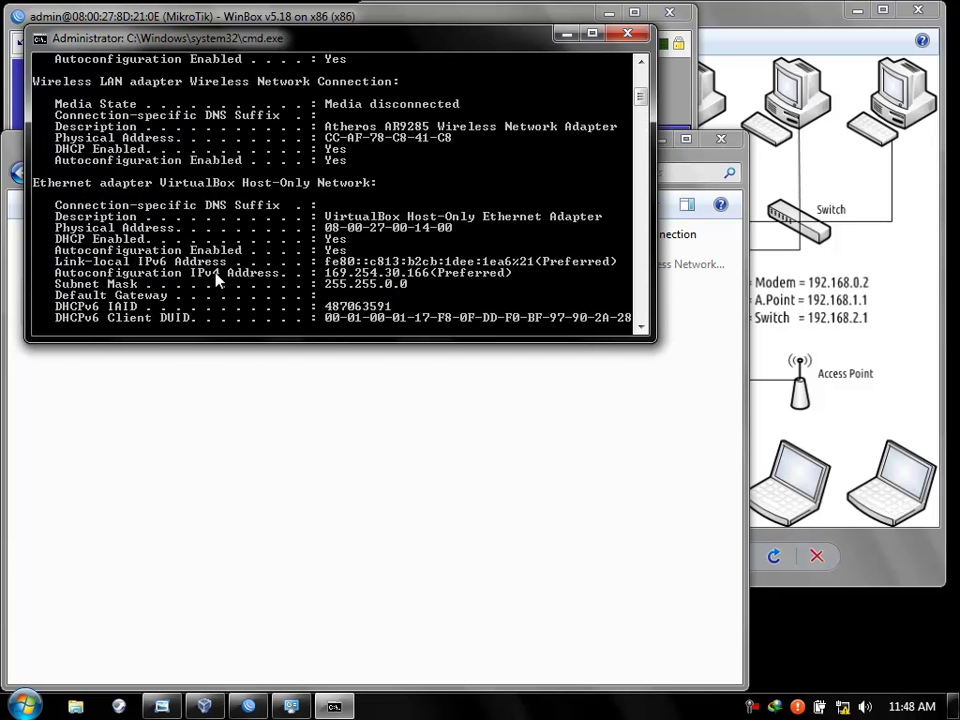
scroll(148, 134, up, 4)
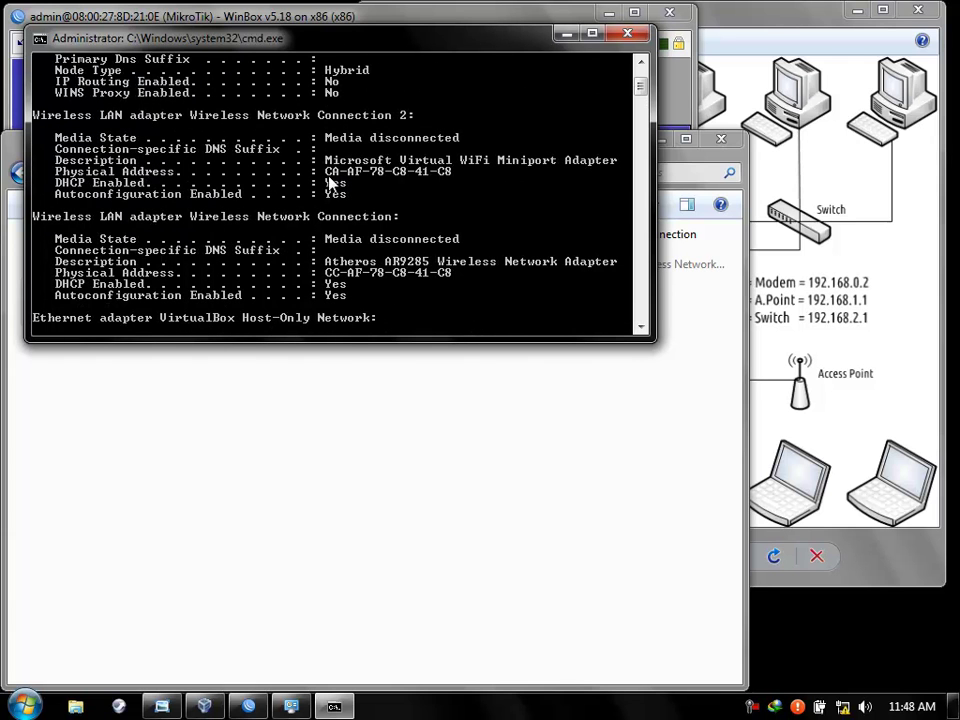
scroll(383, 231, up, 2)
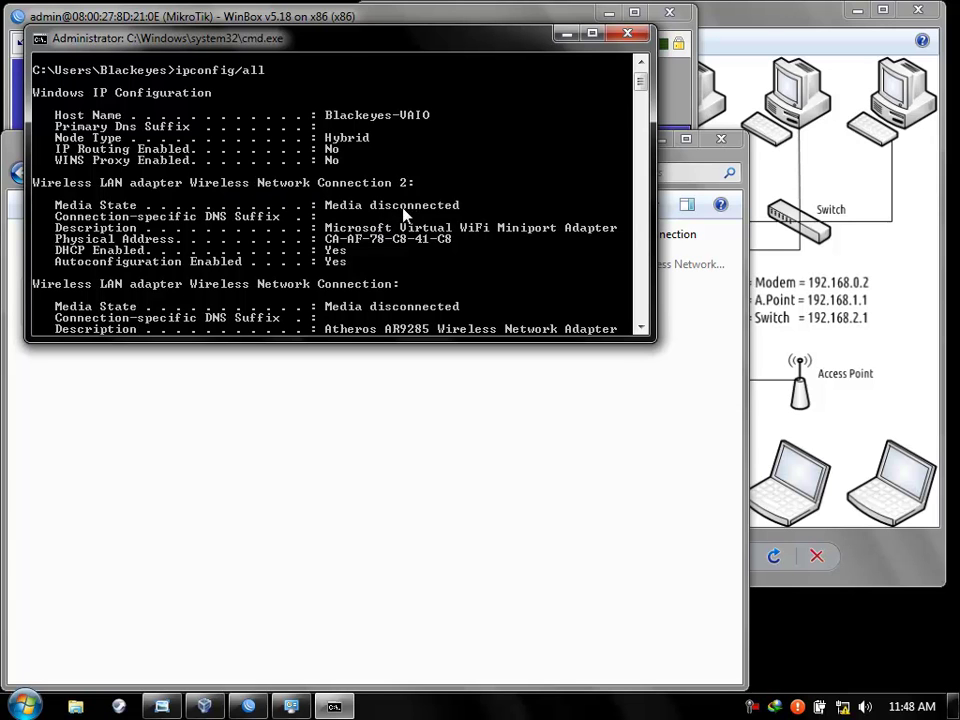
scroll(346, 258, up, 1)
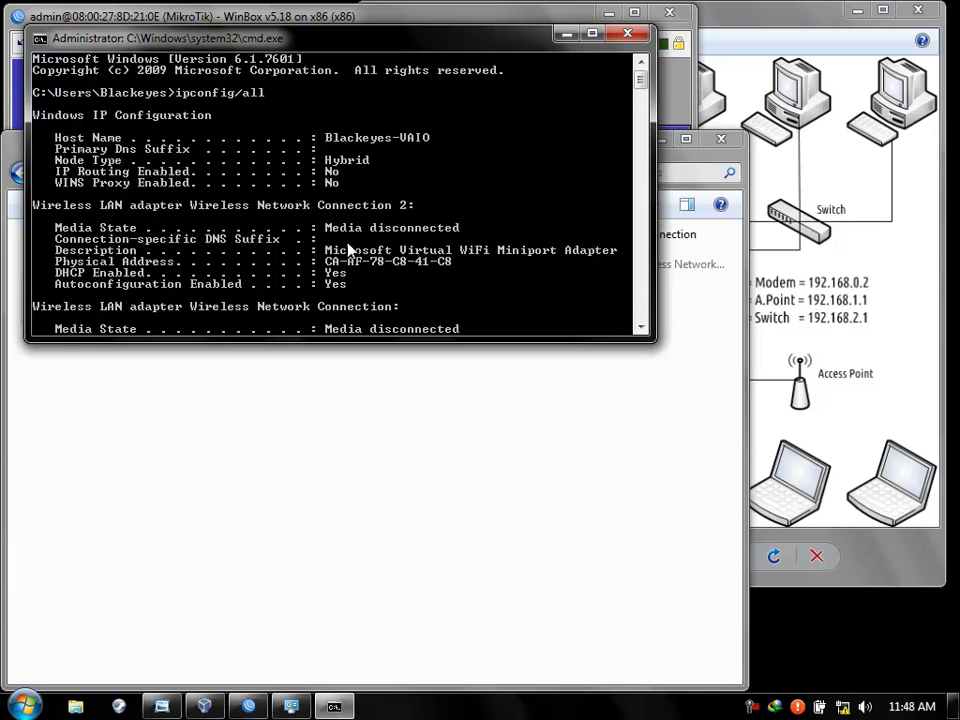
click(628, 36)
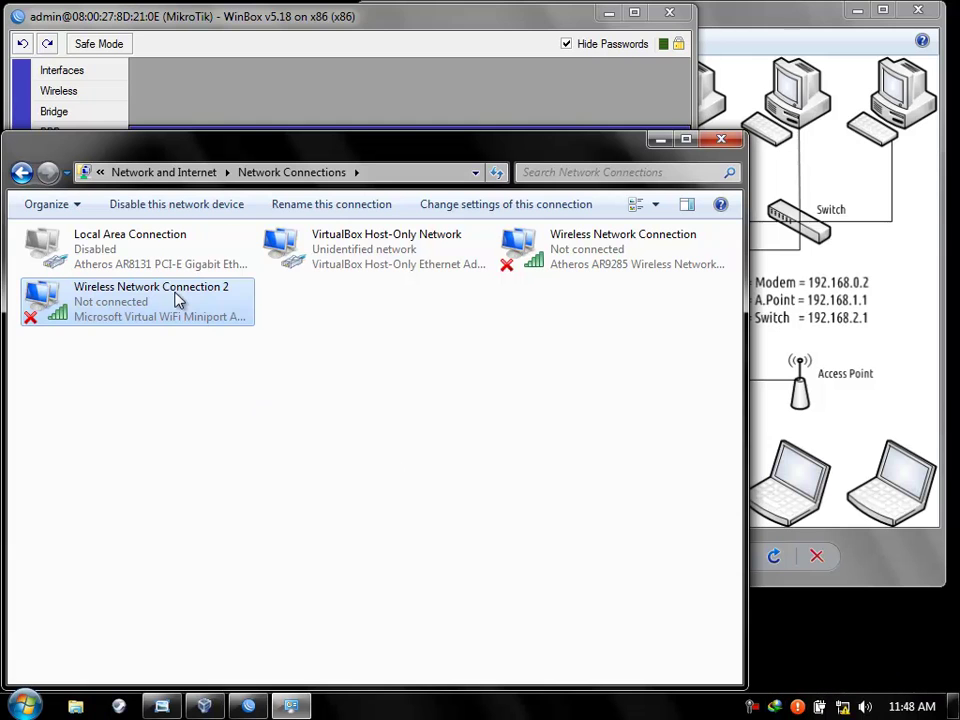
right_click(171, 300)
click(494, 343)
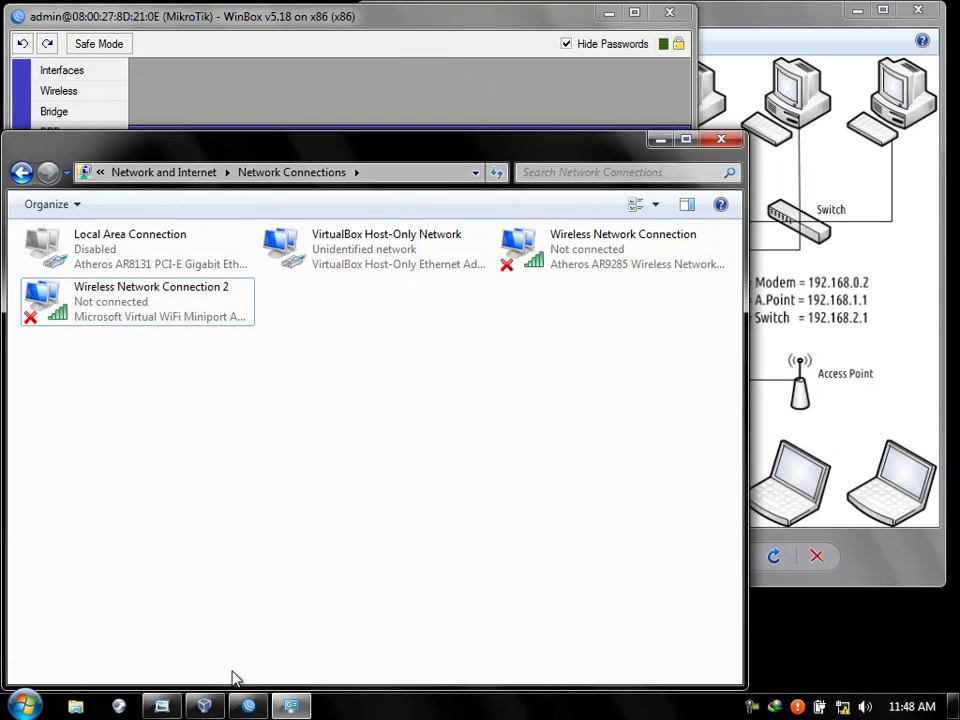
click(248, 706)
click(168, 553)
click(70, 313)
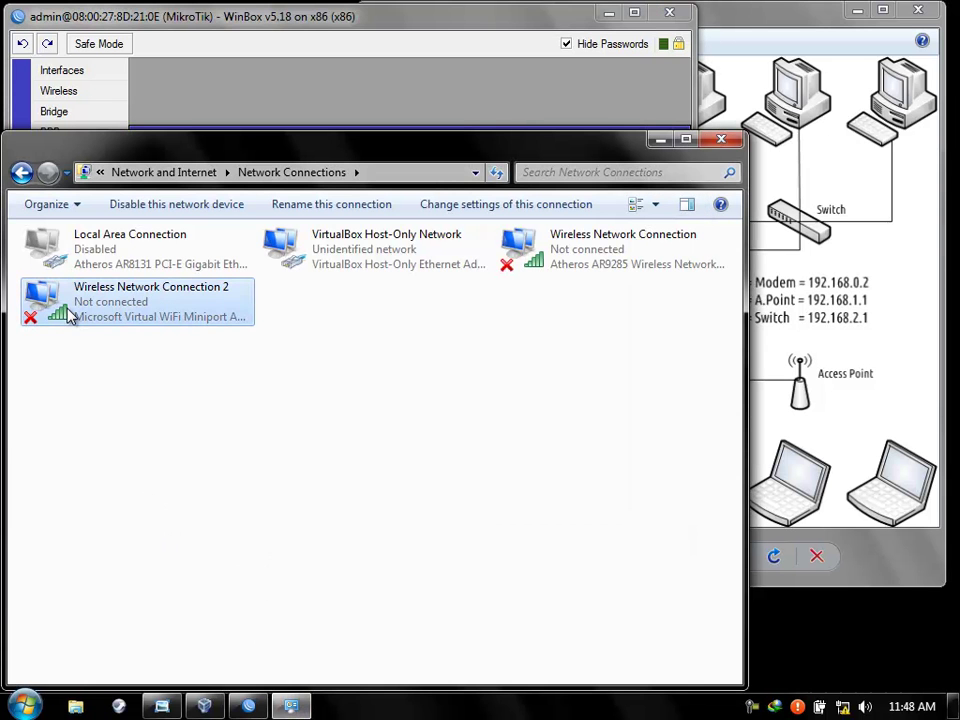
click(330, 256)
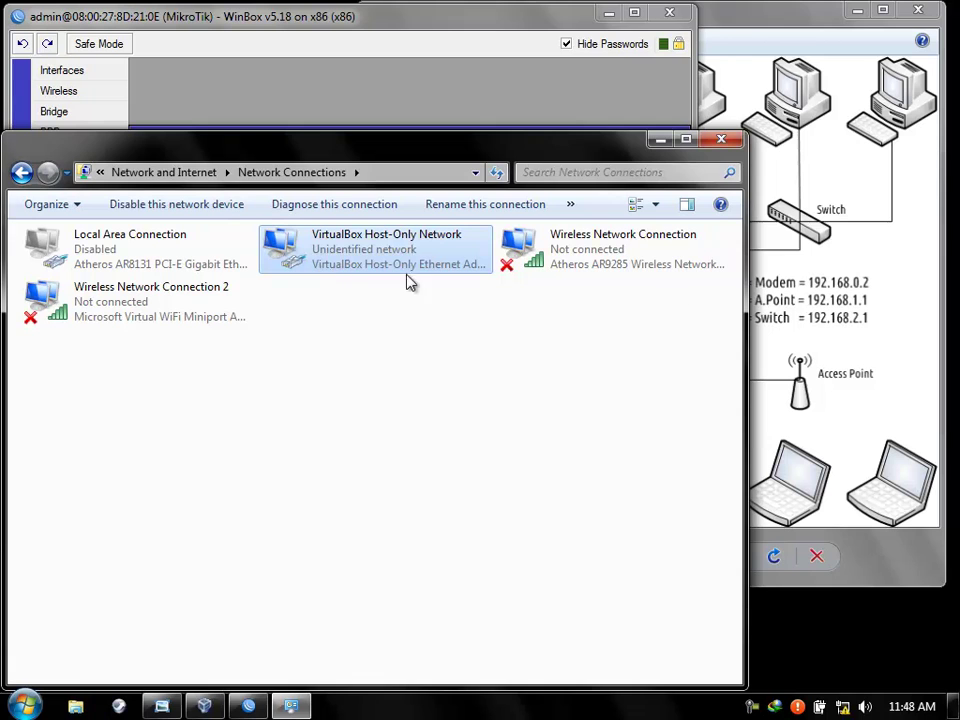
click(788, 358)
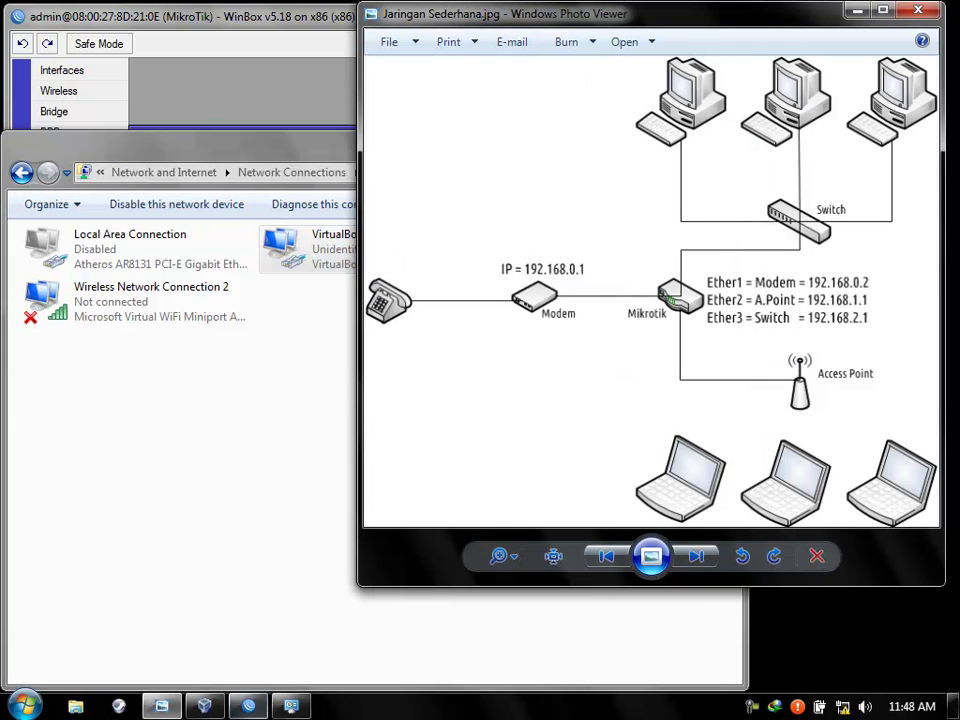
click(281, 706)
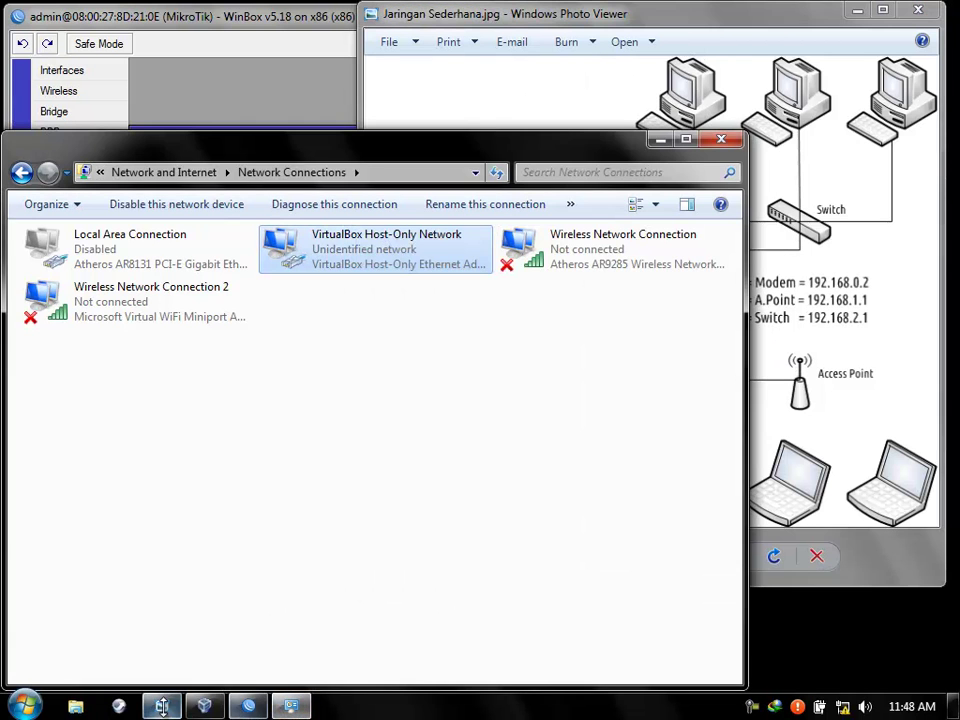
- Run ipconfig/all in a new Command Prompt and examine the IPv4 settings of the VirtualBox Host-Only Network adapter
key(super+r)
text(cmd)
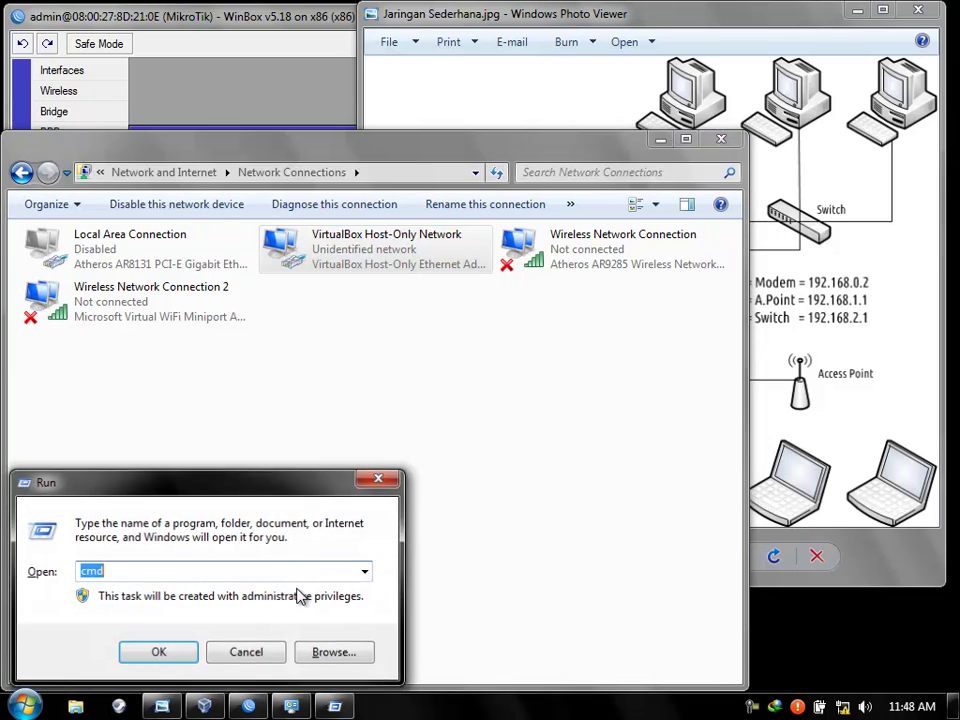
key(Return)
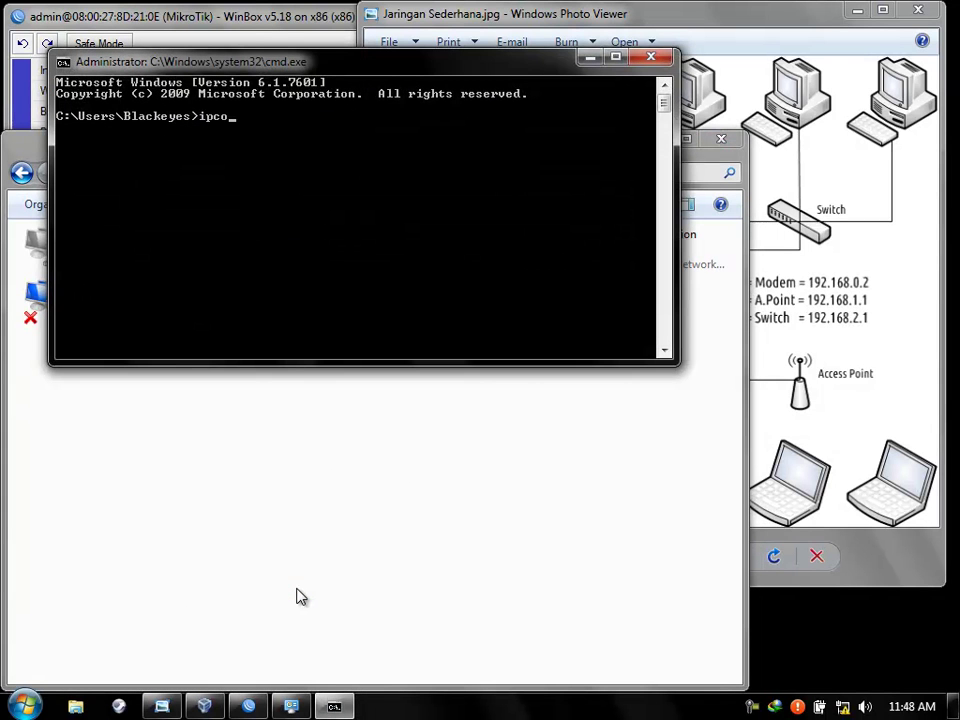
text(ipconfig/all)
key(Return)
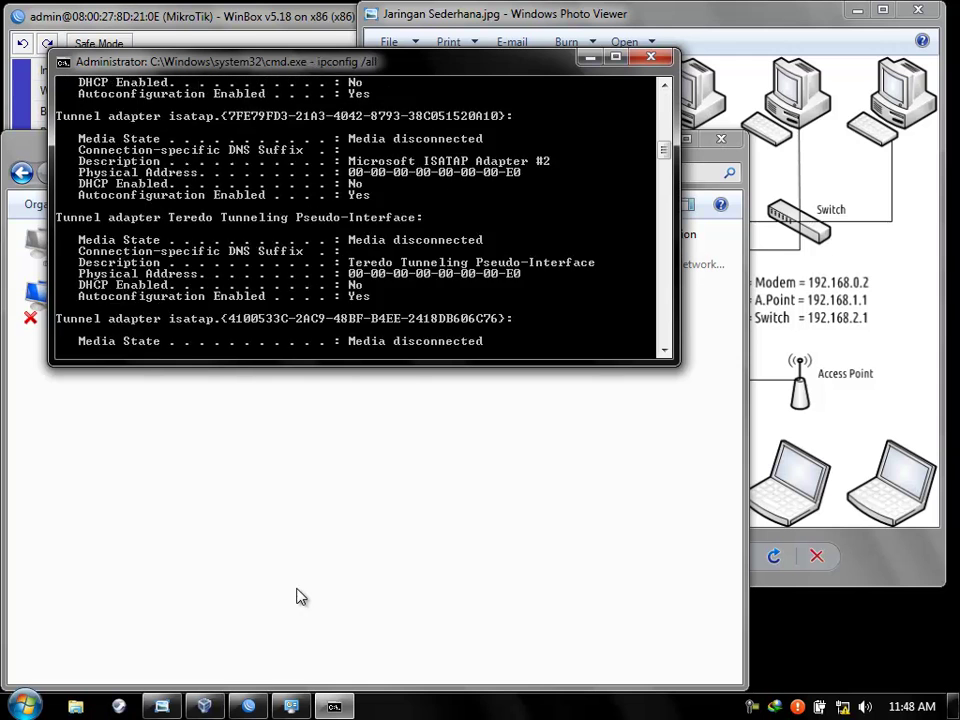
scroll(325, 287, up, 7)
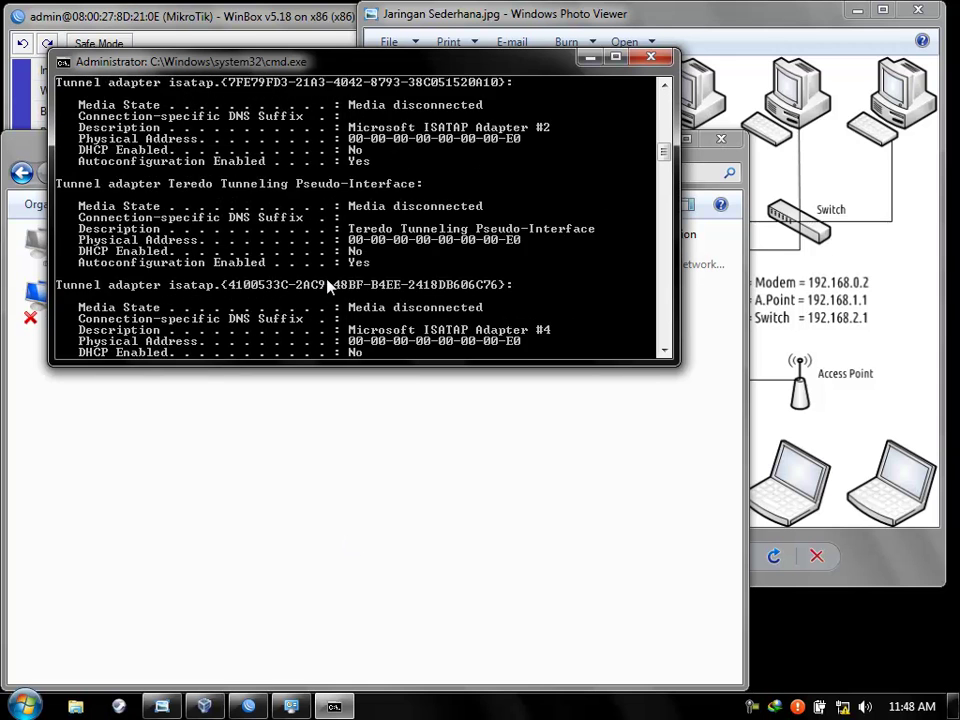
scroll(300, 287, up, 8)
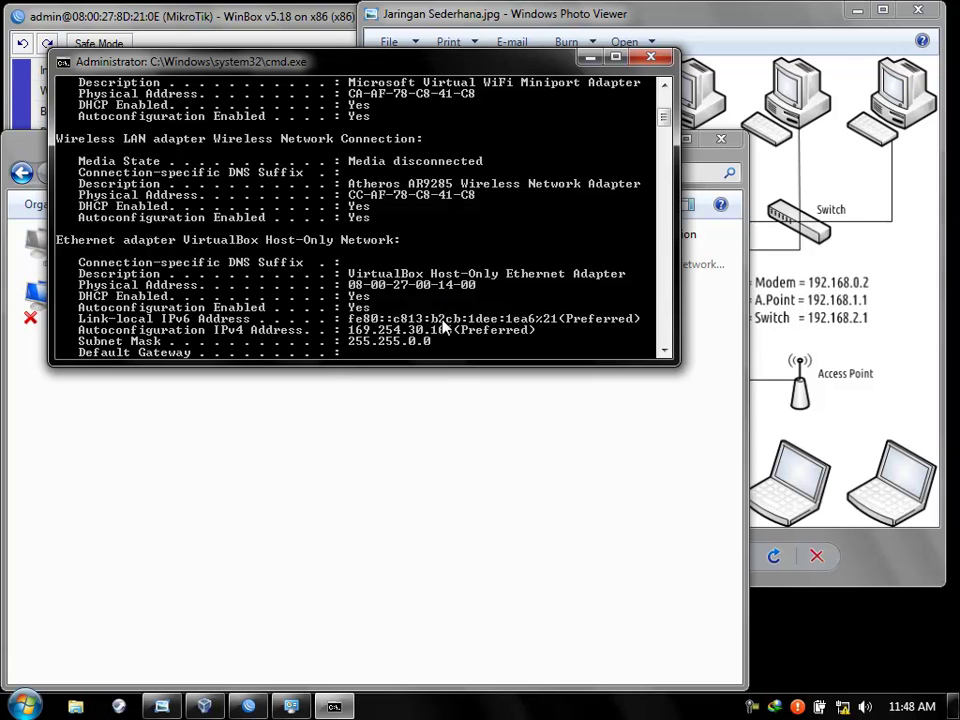
scroll(430, 340, down, 1)
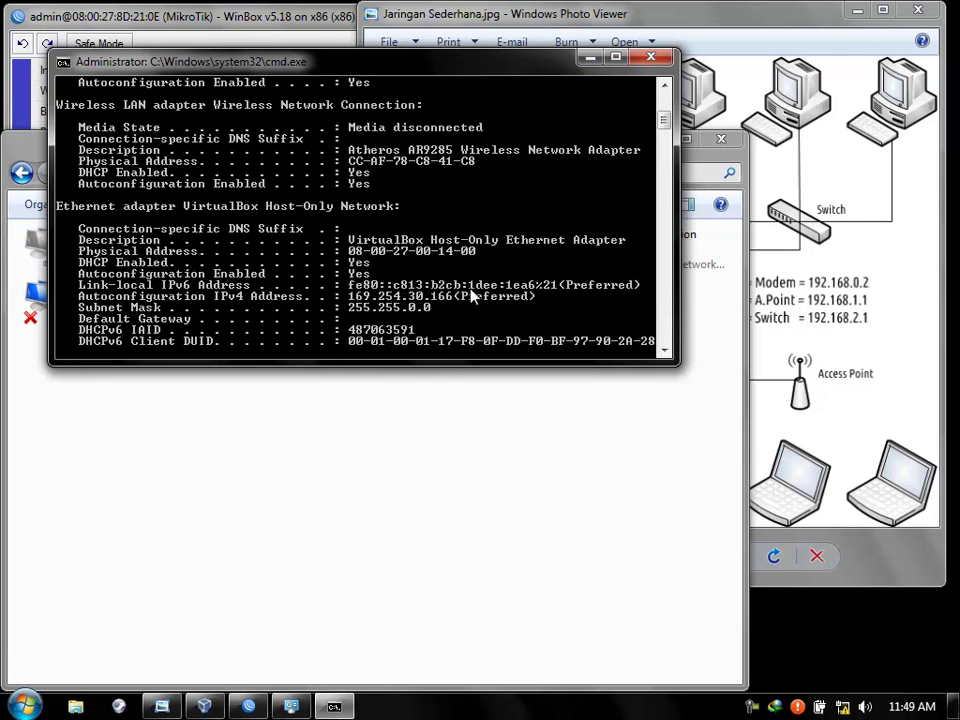
click(370, 426)
- In WinBox, start a DHCP server setup on the Switch interface with the address space 192.168.2.0/24
click(249, 707)
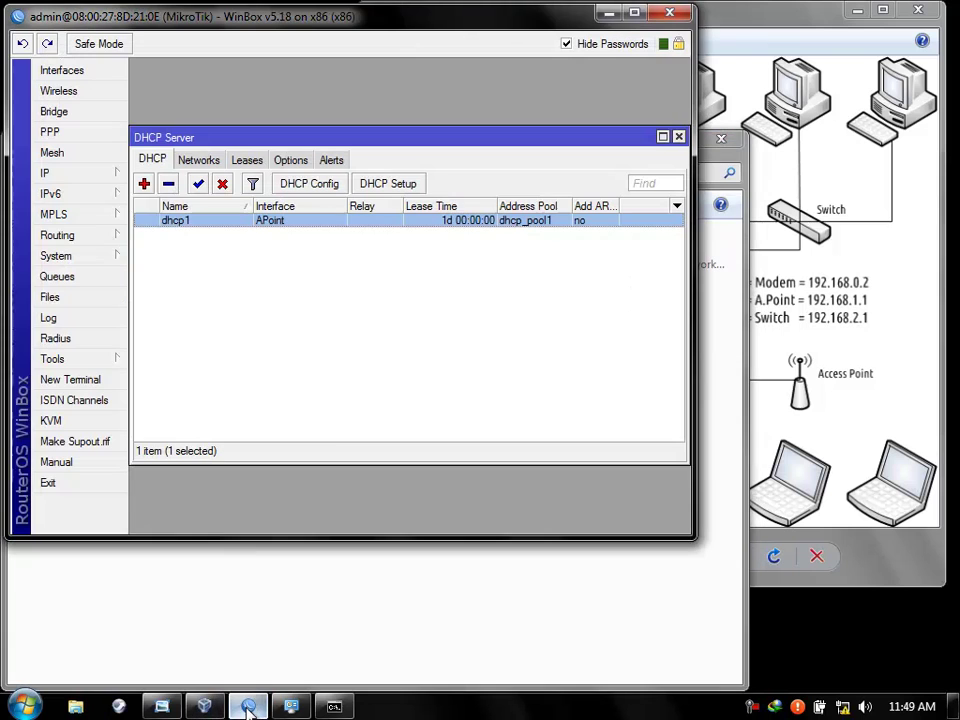
click(390, 184)
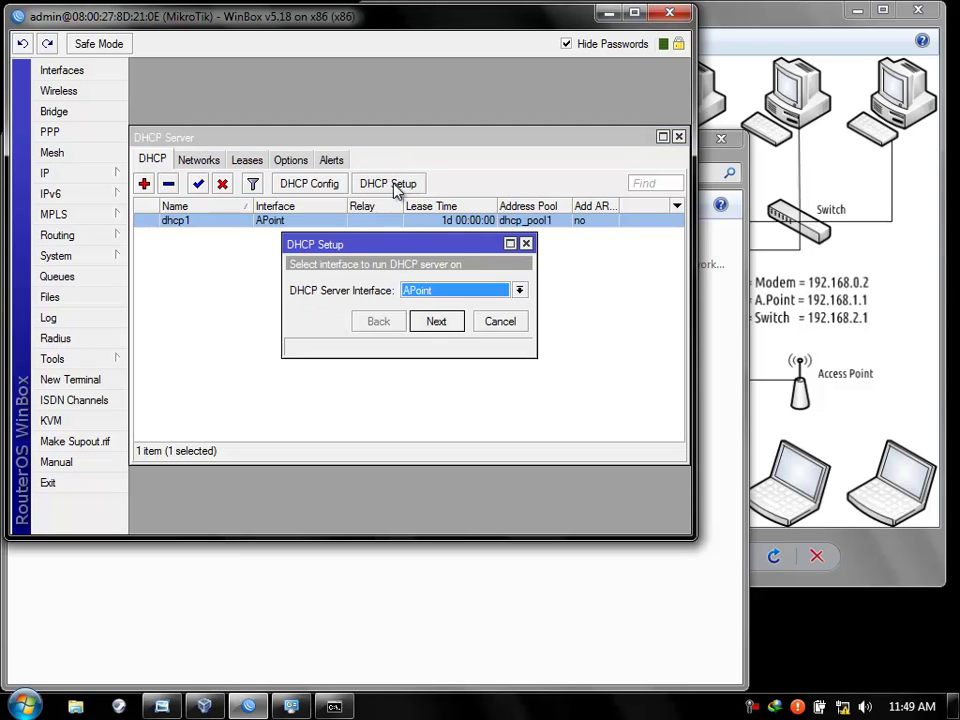
click(519, 290)
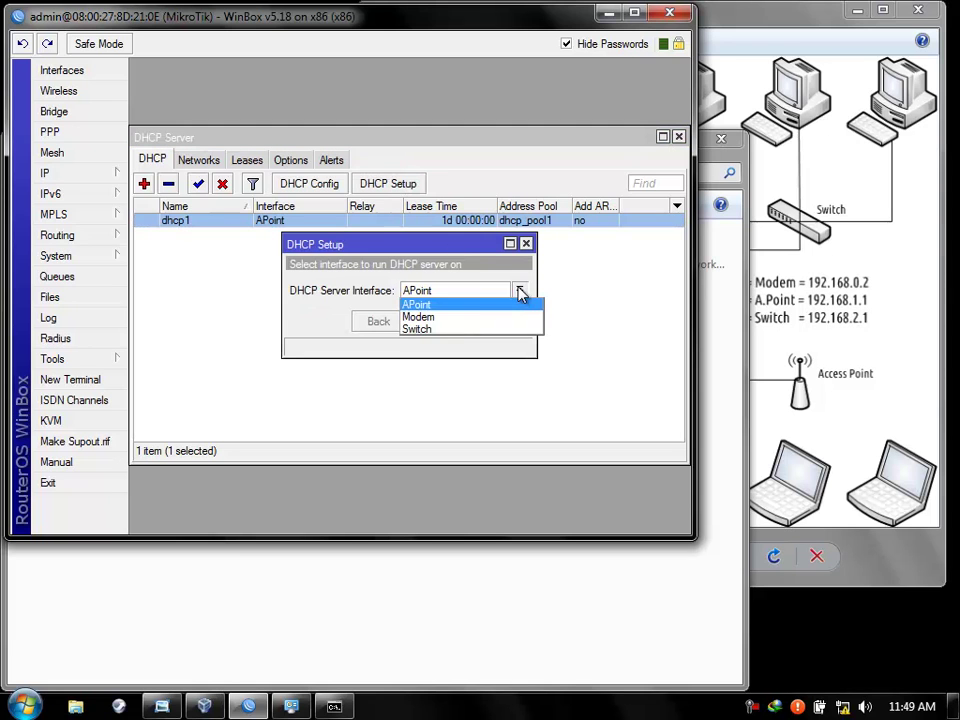
click(457, 330)
click(436, 321)
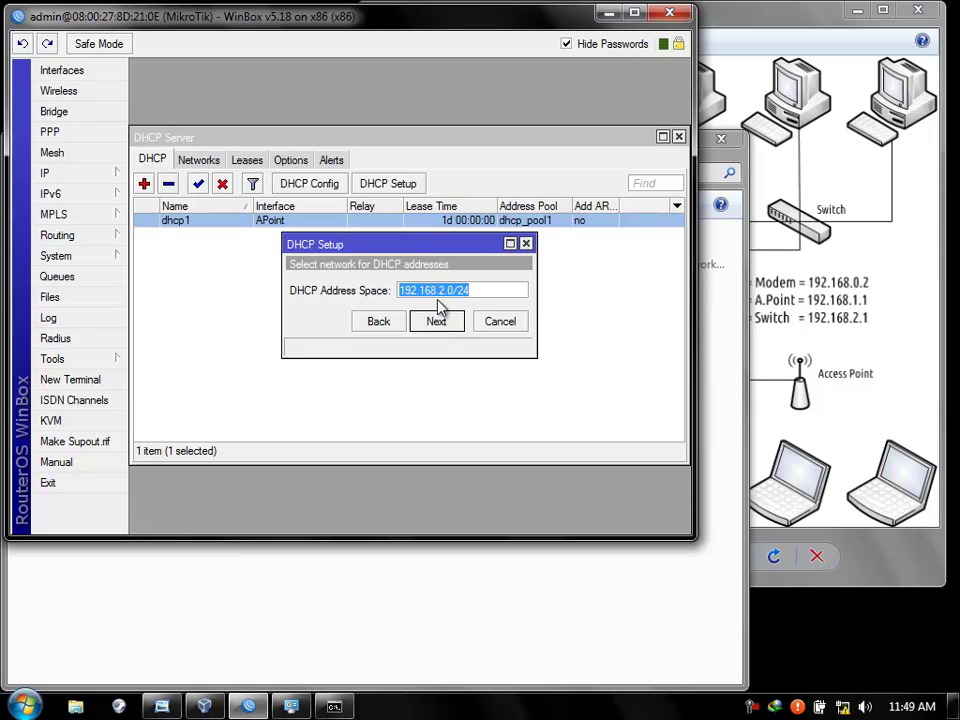
click(444, 328)
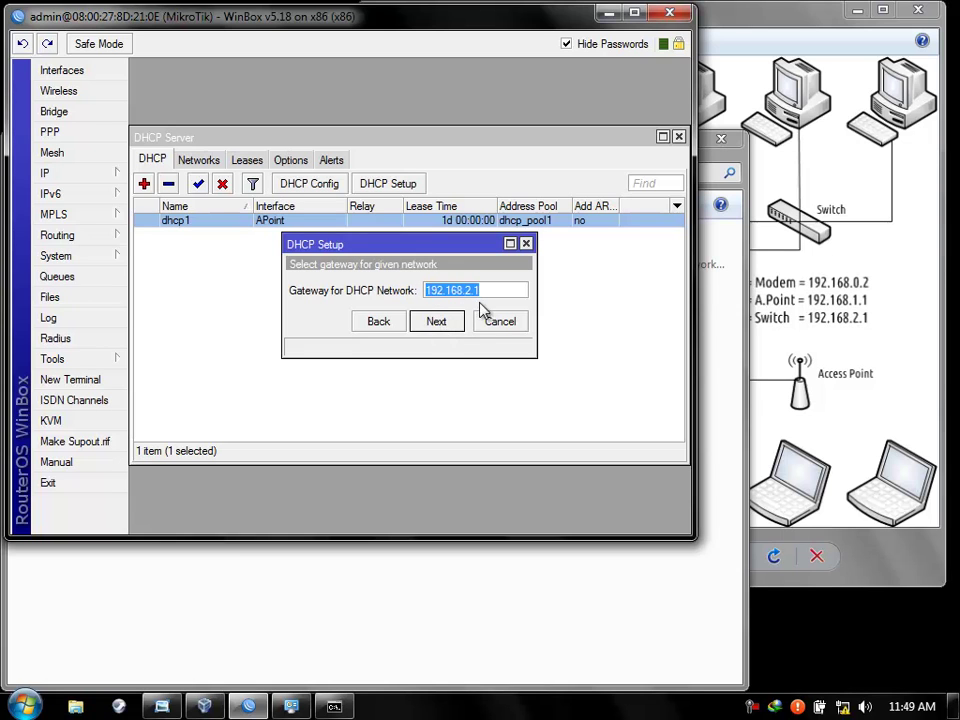
- Finish the Switch DHCP setup with gateway 192.168.2.1, pool 192.168.2.2-192.168.2.254, DNS server 8.8.8.8 and lease time 1d 00:00:00
click(446, 330)
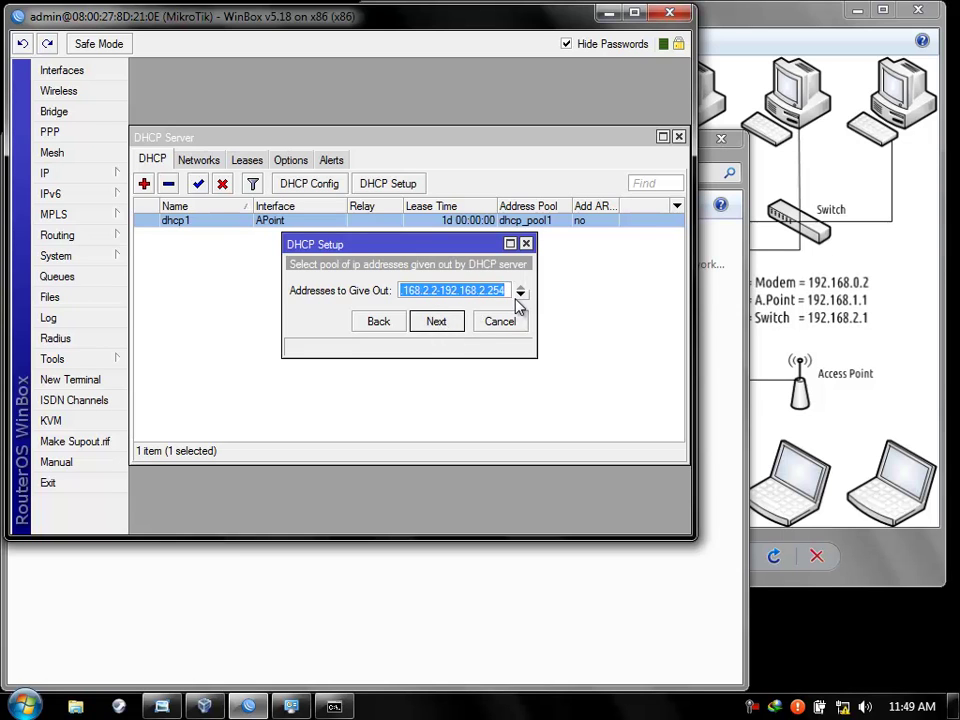
click(435, 327)
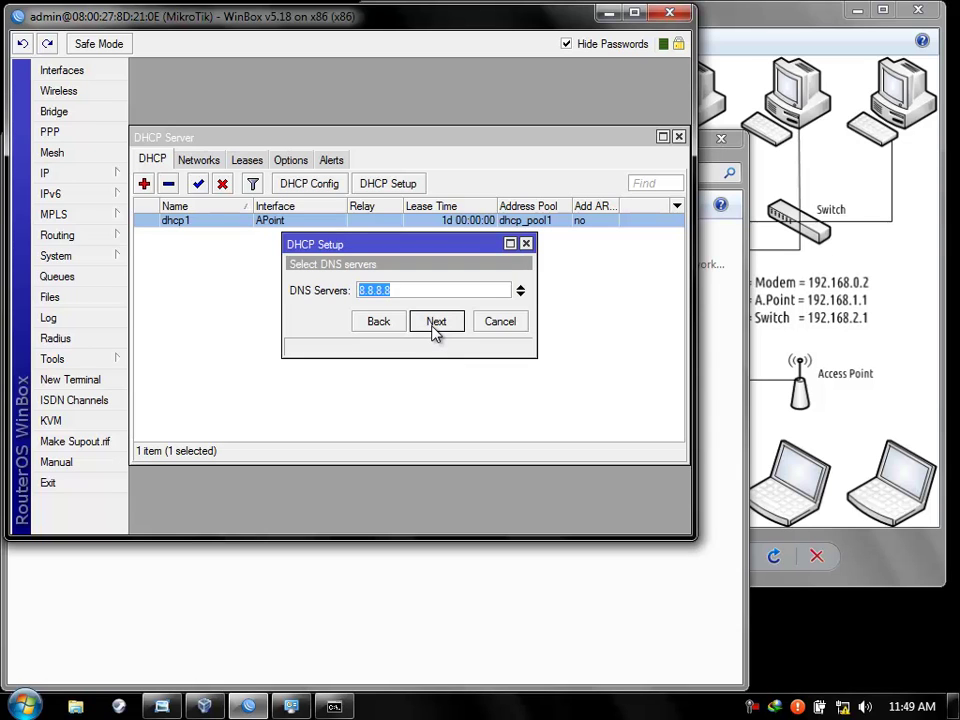
click(436, 336)
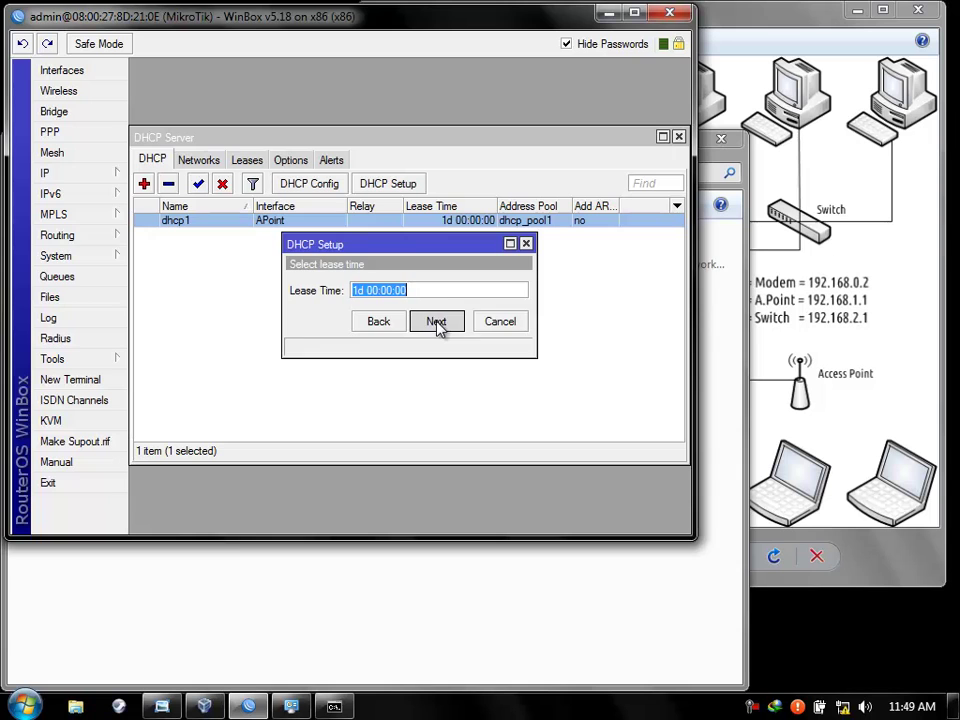
click(436, 327)
click(538, 381)
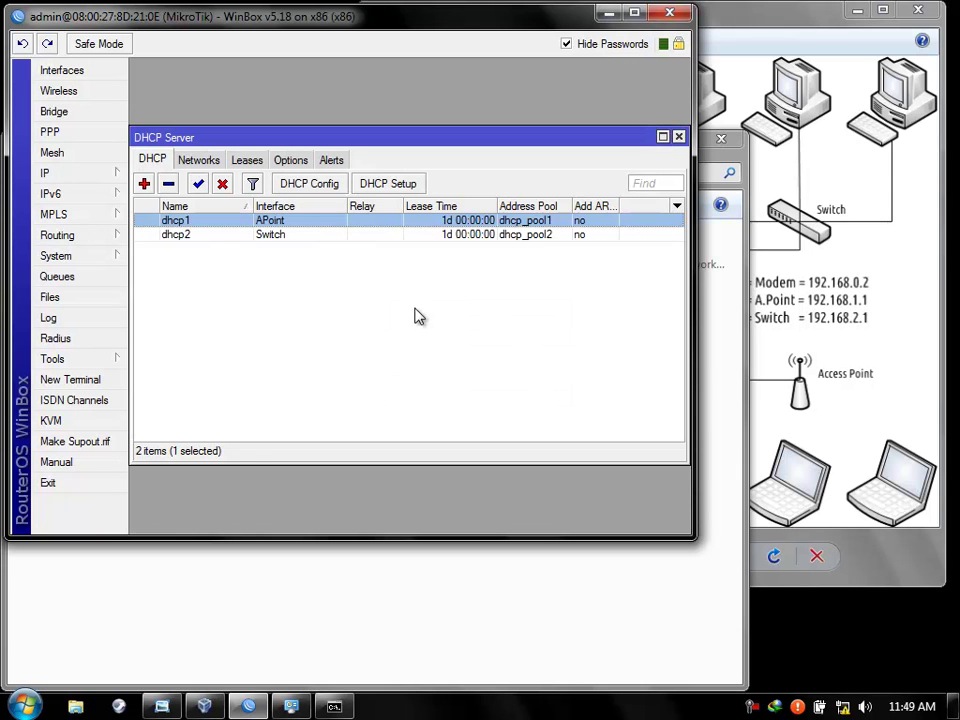
- Disable and re-enable the VirtualBox Host-Only Network adapter in Windows, and allow sharing as a home network for the detected connection
click(289, 706)
right_click(358, 258)
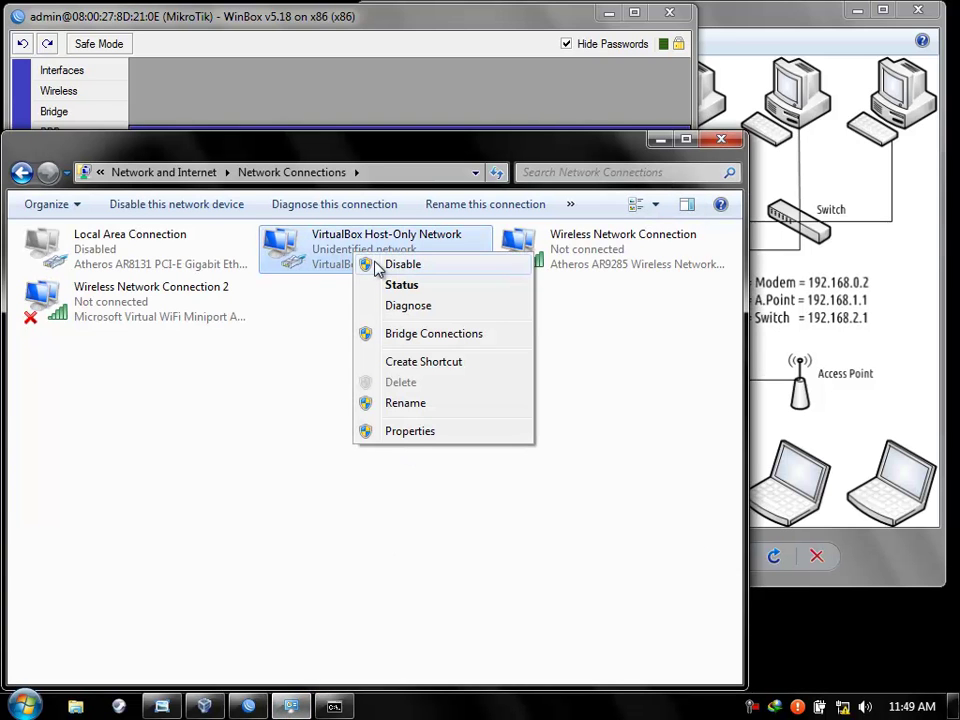
click(400, 264)
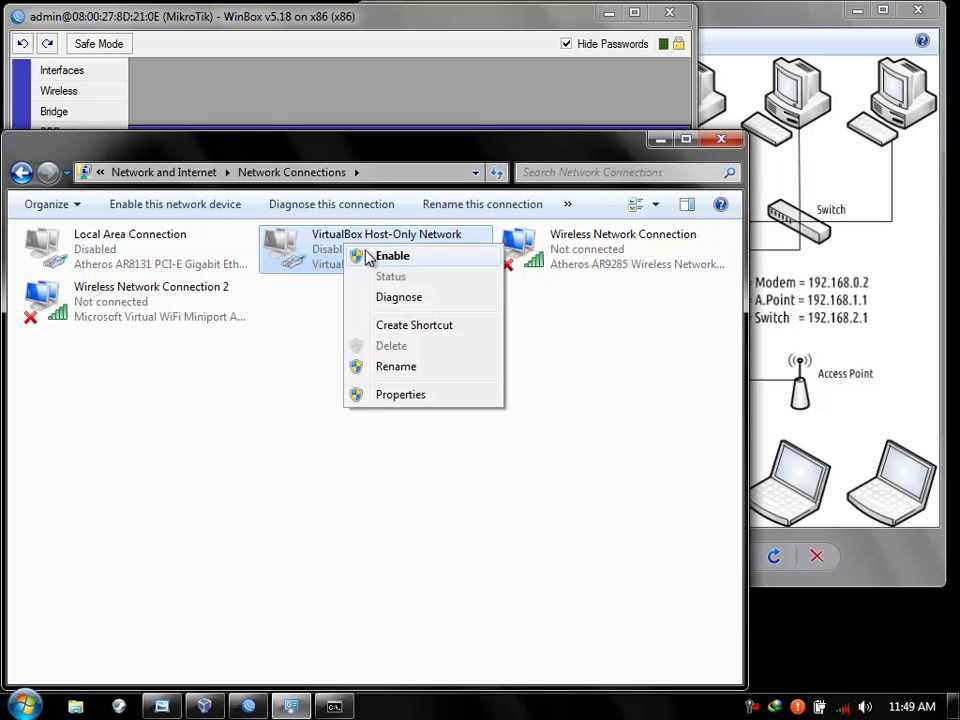
click(360, 255)
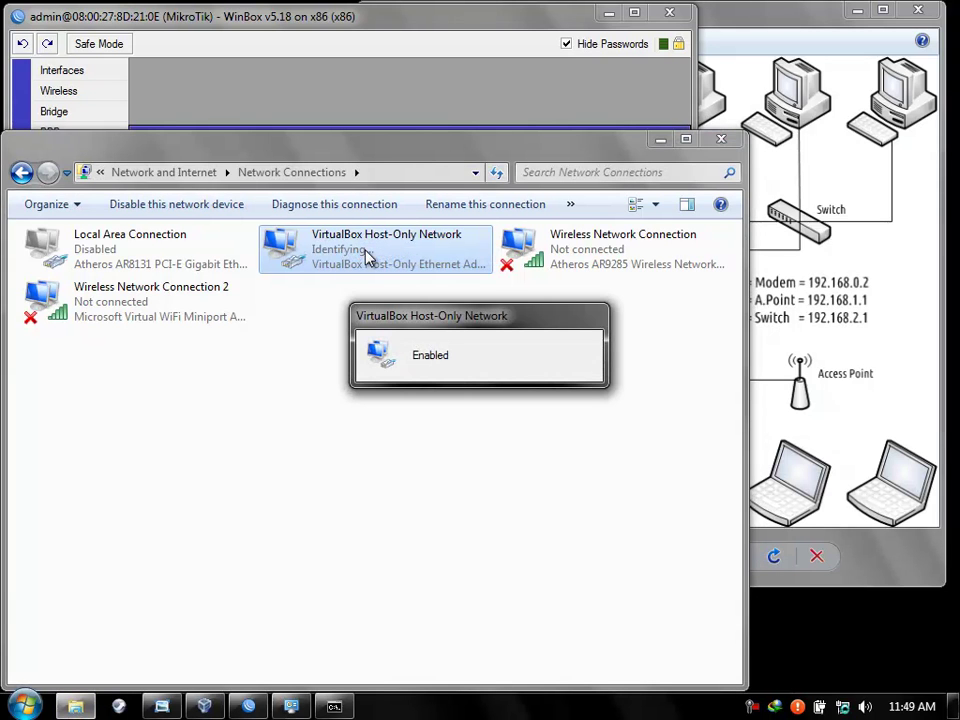
click(334, 706)
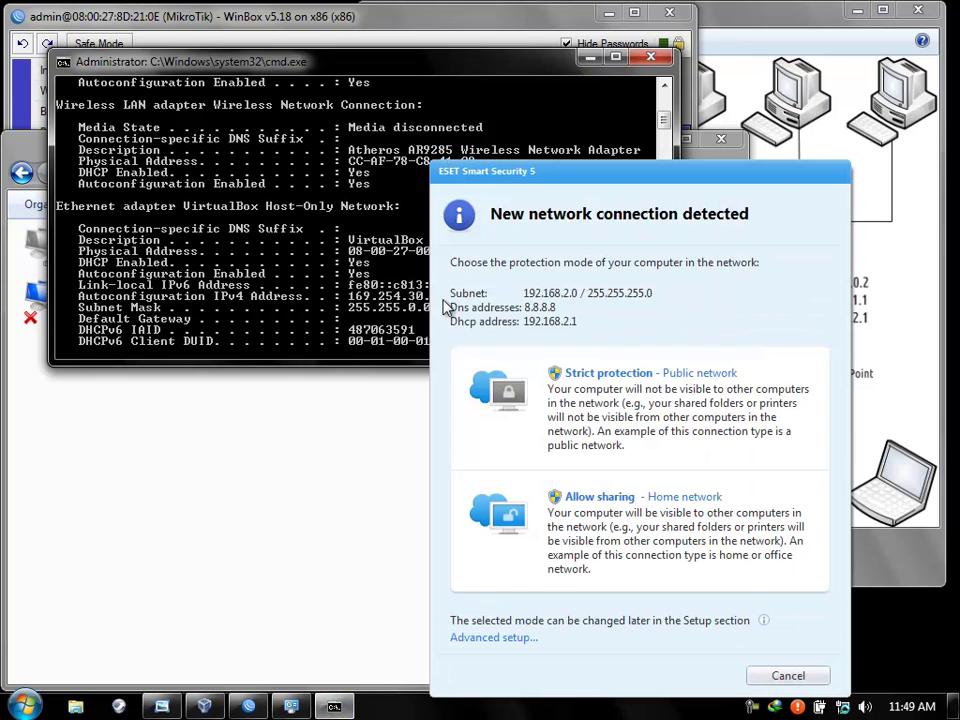
click(610, 498)
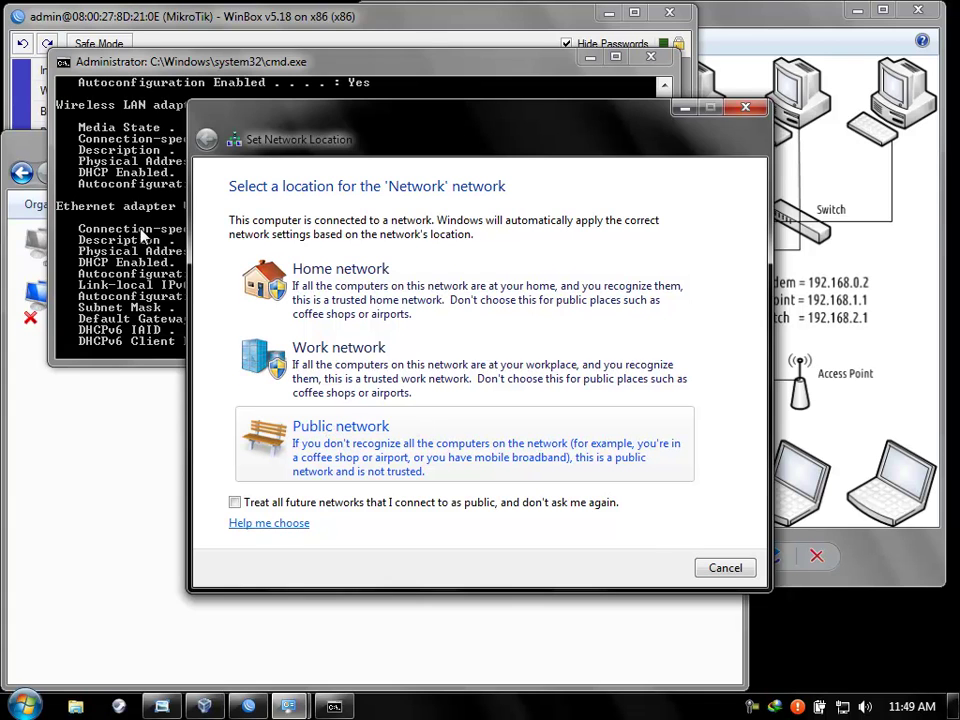
- Check the network connection status and rerun ipconfig/all to review the IPv4, gateway, DHCP and DNS settings of the VirtualBox Host-Only Network adapter
mouse_move(843, 711)
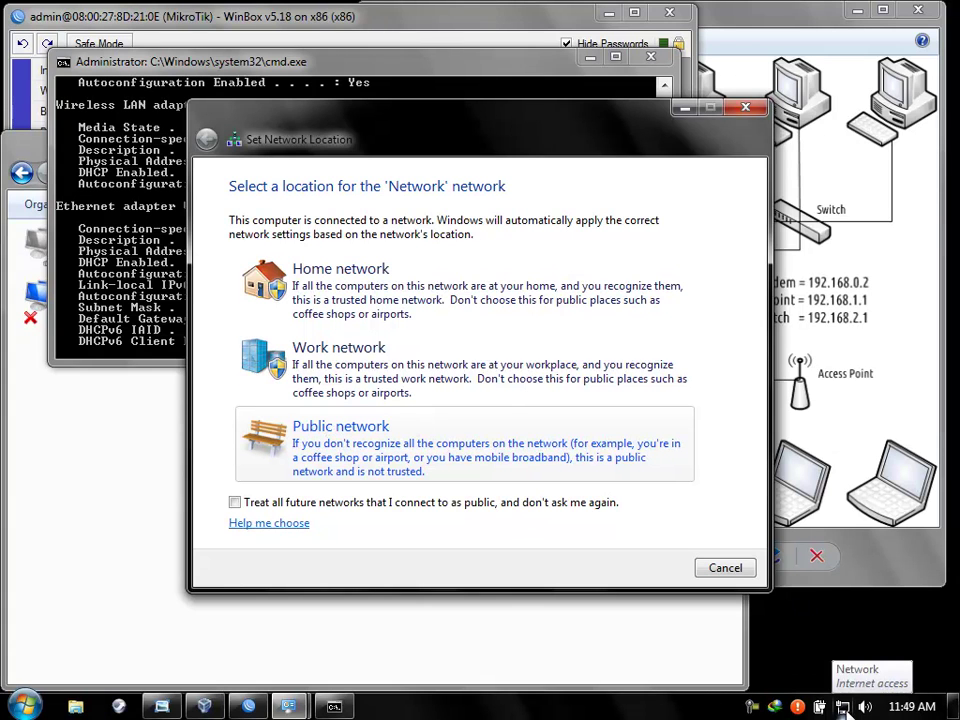
click(136, 259)
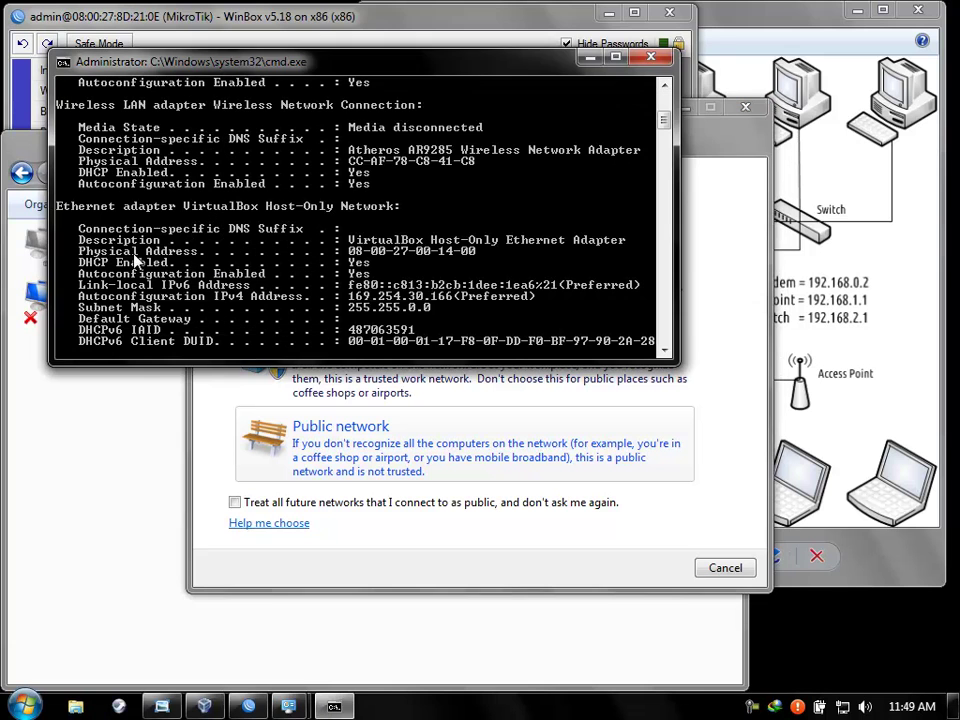
click(838, 705)
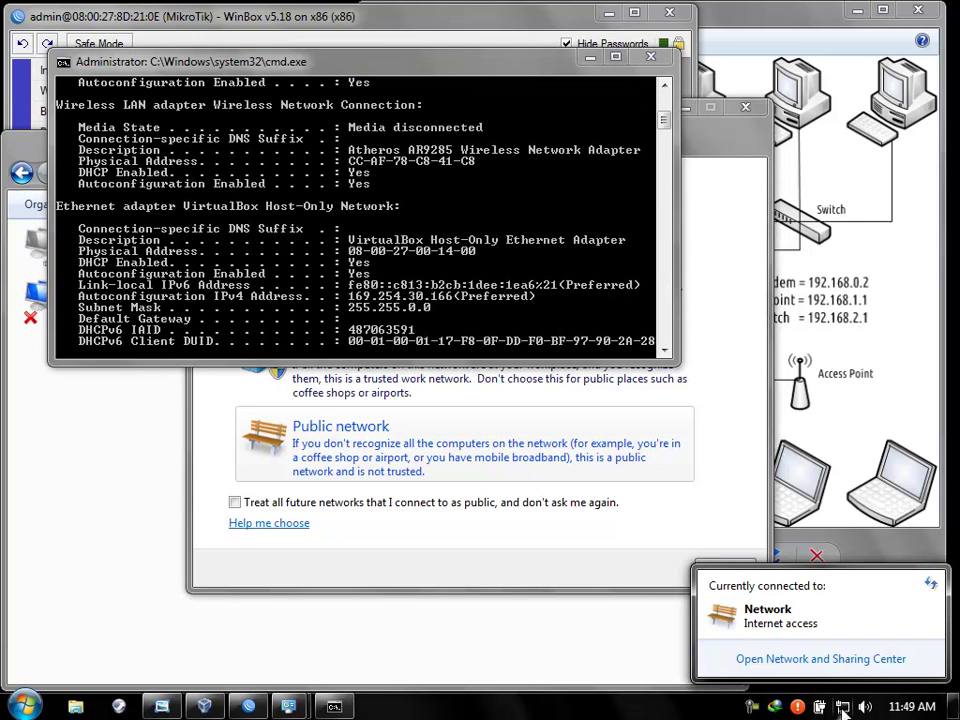
click(425, 240)
scroll(430, 245, down, 10)
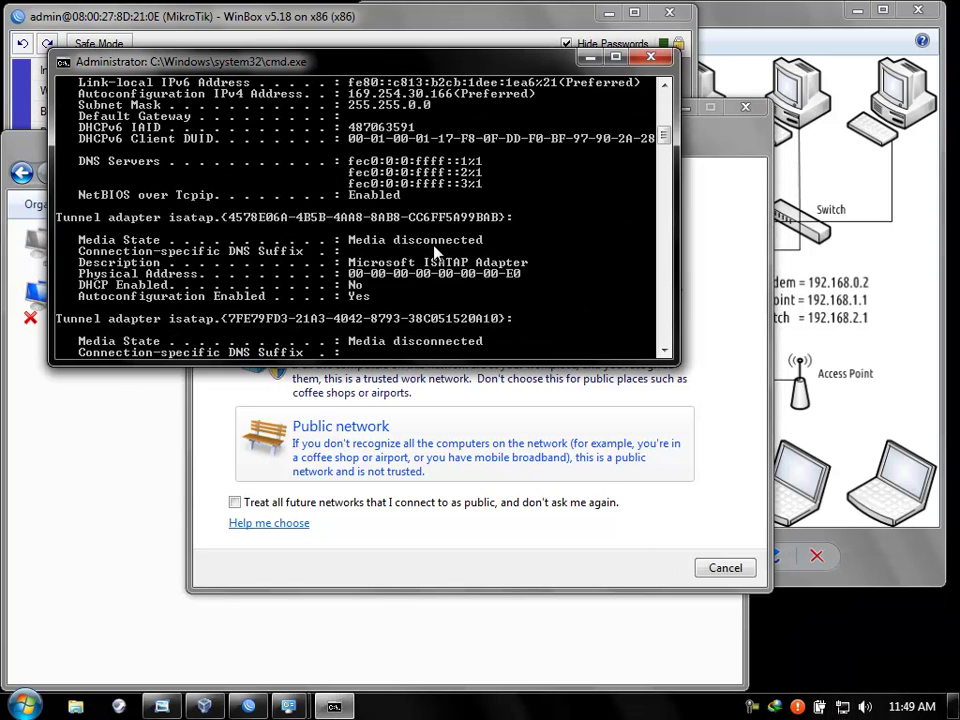
scroll(445, 254, up, 1)
key(Up)
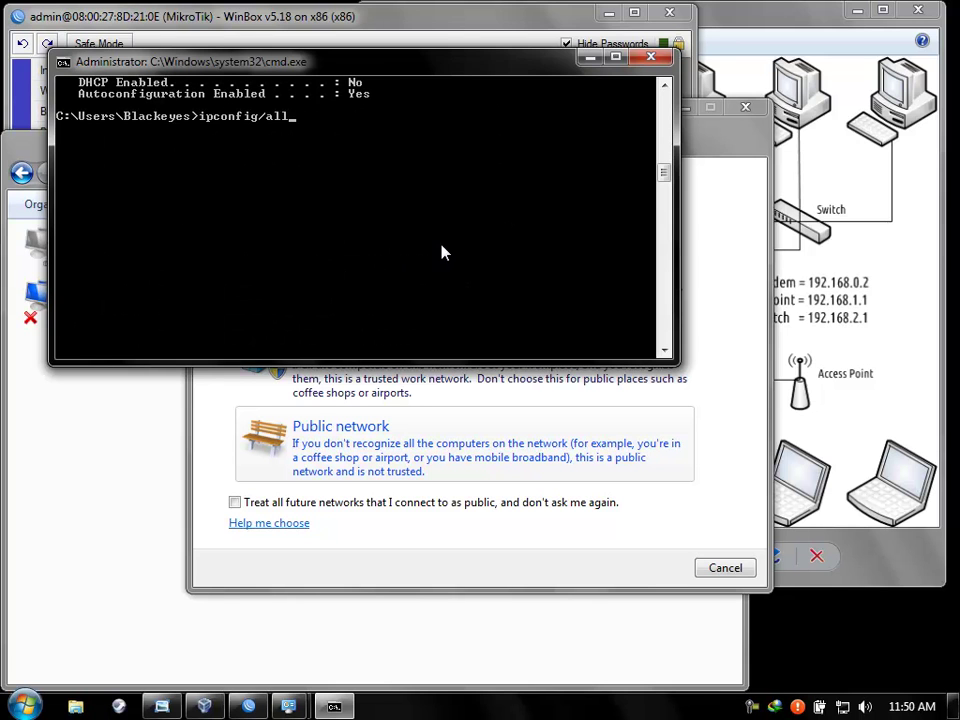
key(Return)
scroll(440, 253, up, 5)
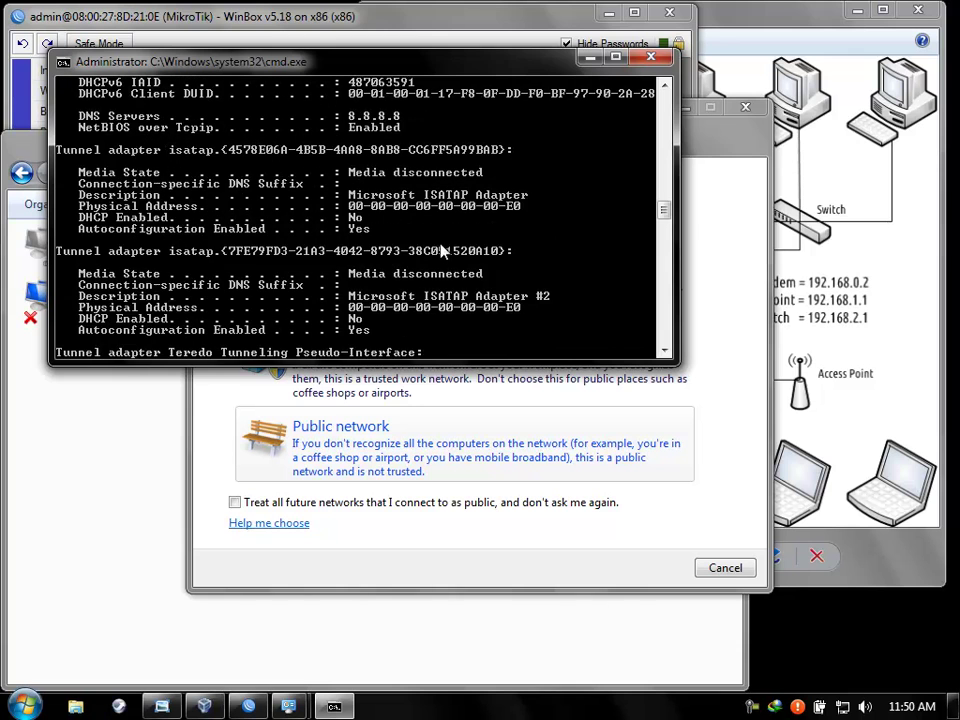
scroll(222, 226, up, 6)
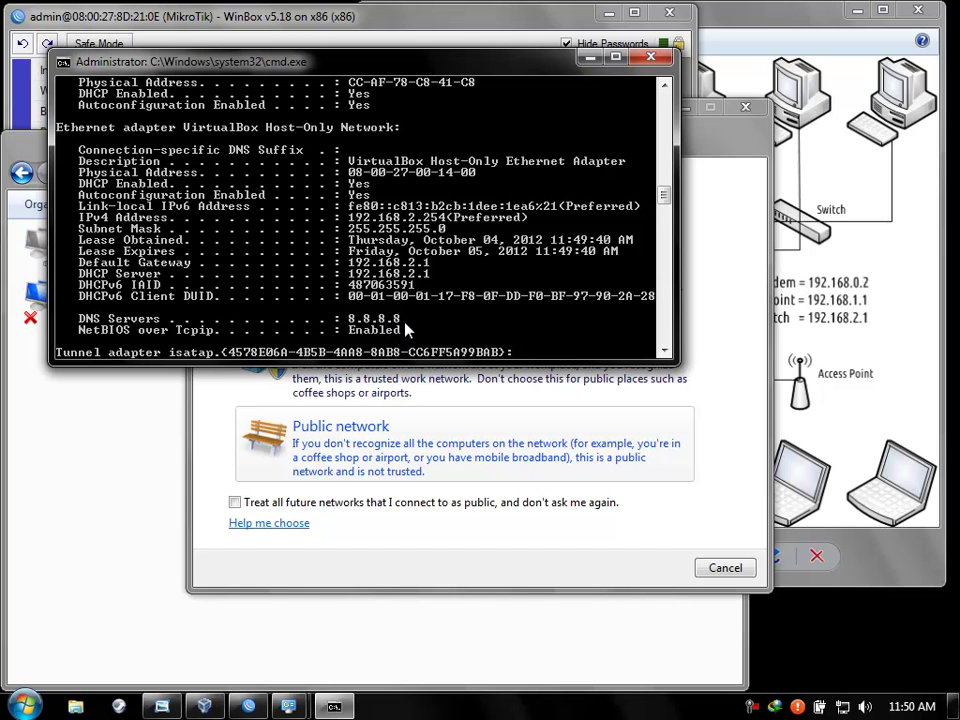
- Close the Command Prompt and the Network Connections window
click(651, 58)
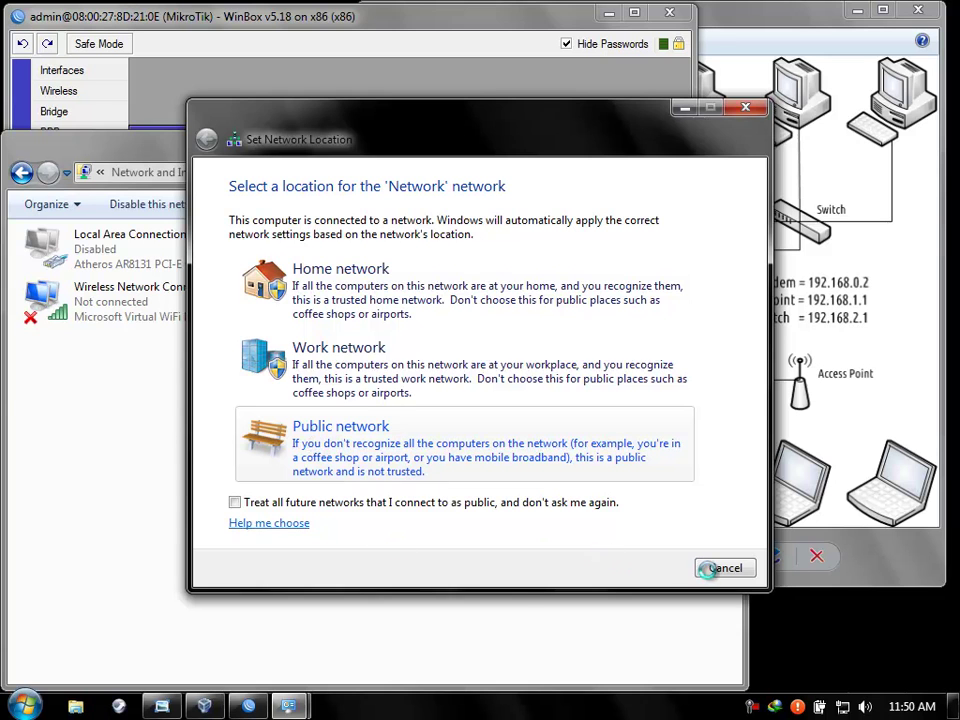
click(81, 422)
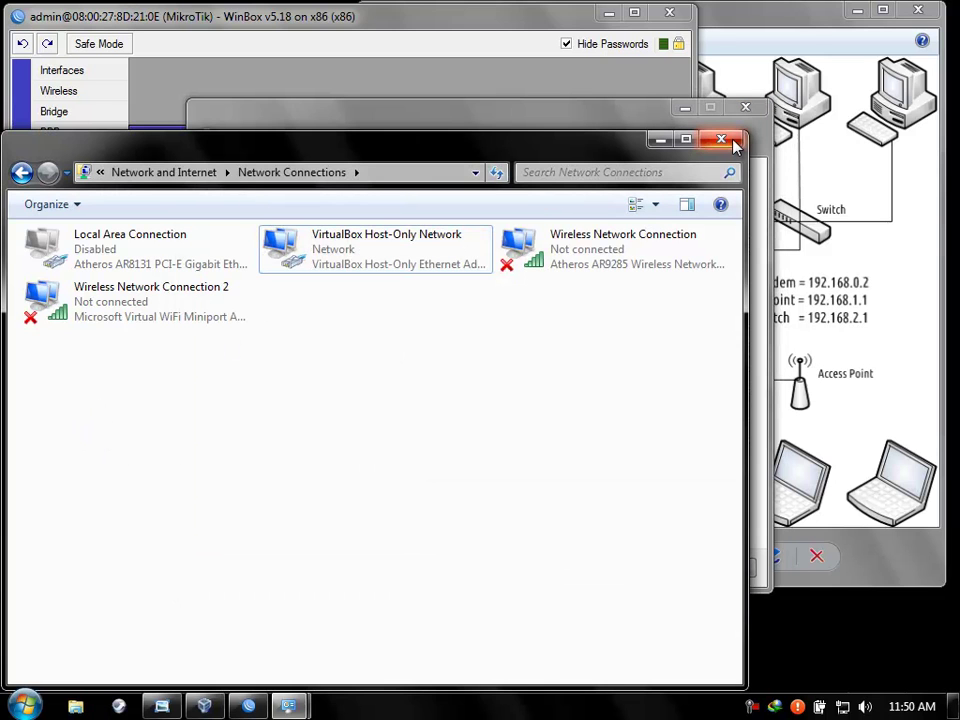
click(735, 146)
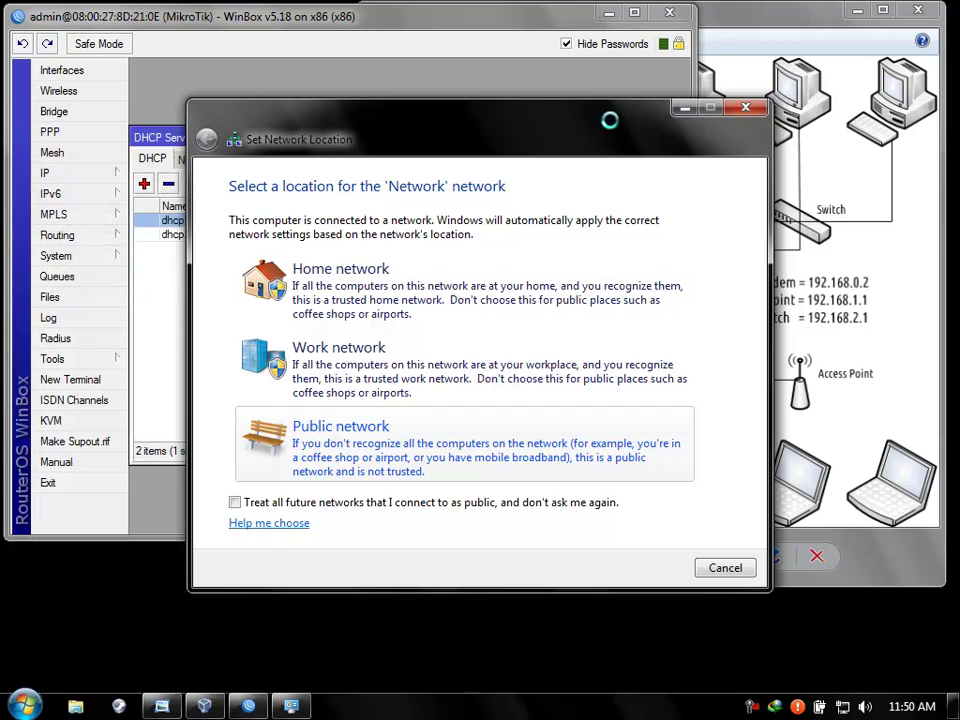
- Examine the network diagram Jaringan Sederhana.jpg for the modem address and the MikroTik interface assignments
click(822, 170)
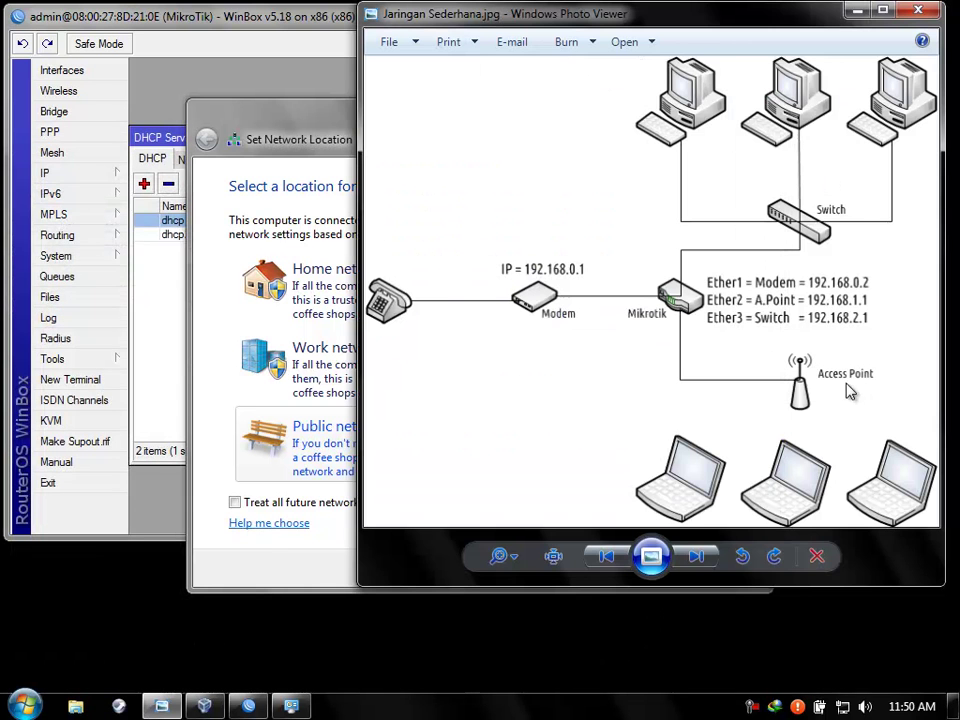
click(292, 23)
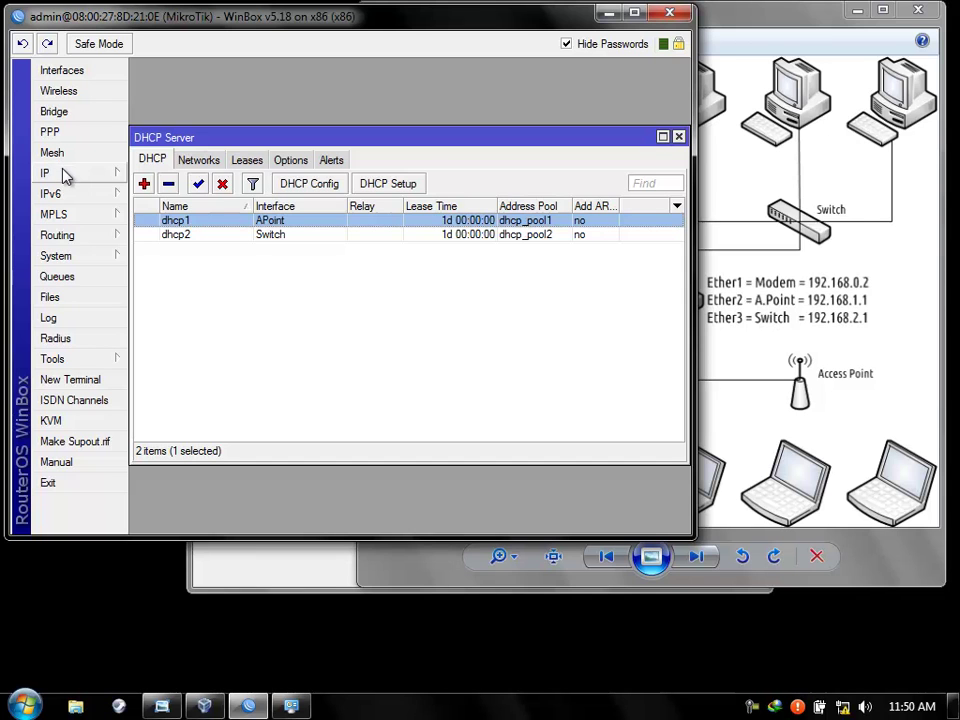
click(735, 360)
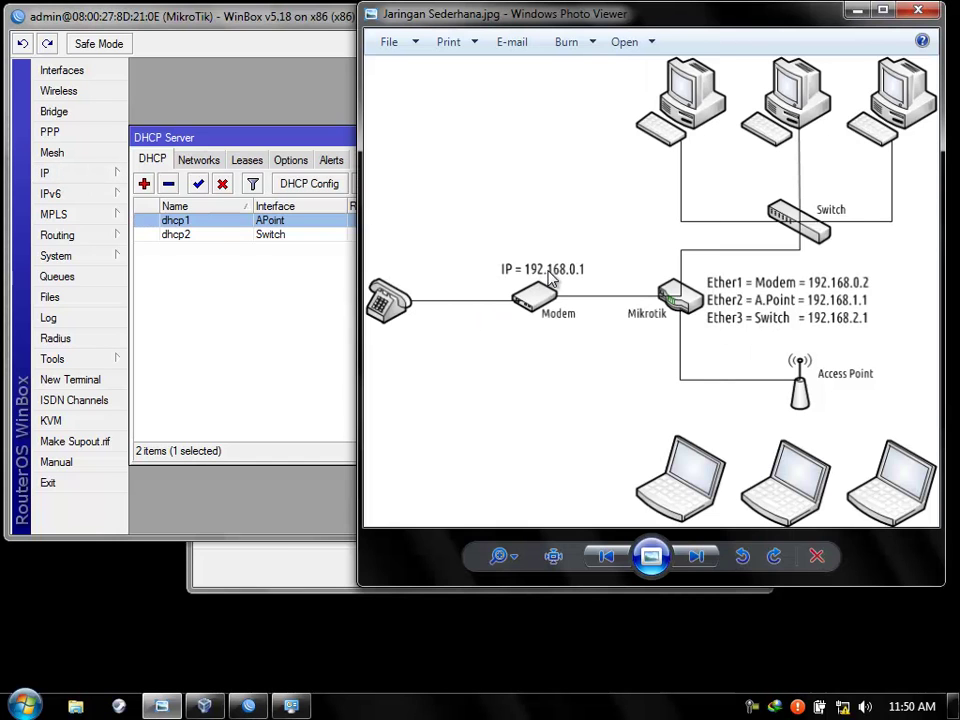
- In WinBox, look over the IP route list and the firewall NAT rules, closing both without changes
click(66, 183)
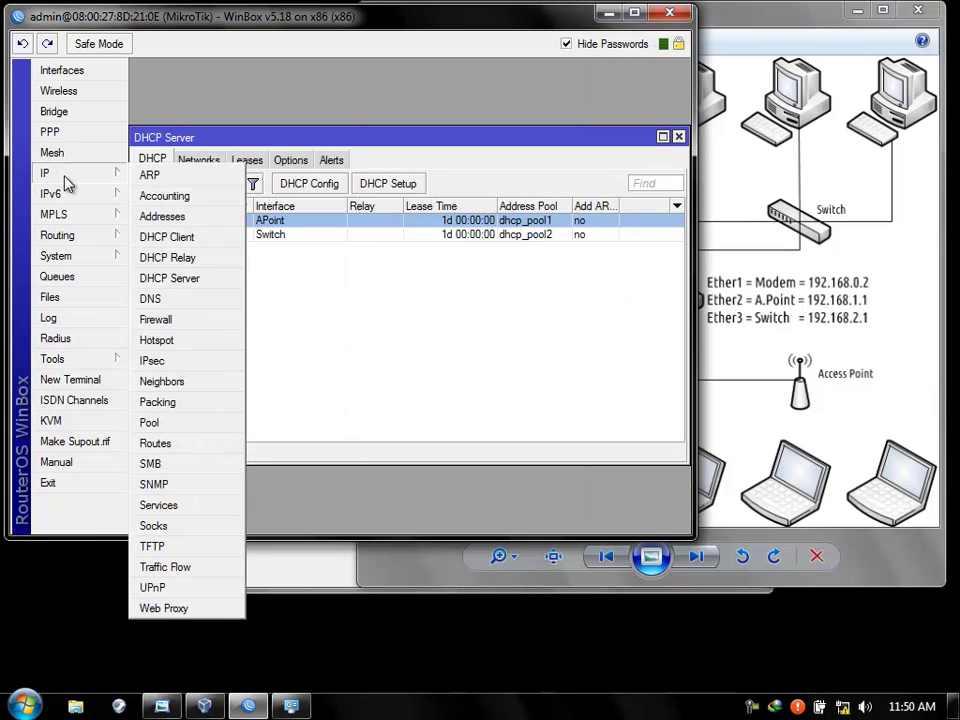
click(188, 446)
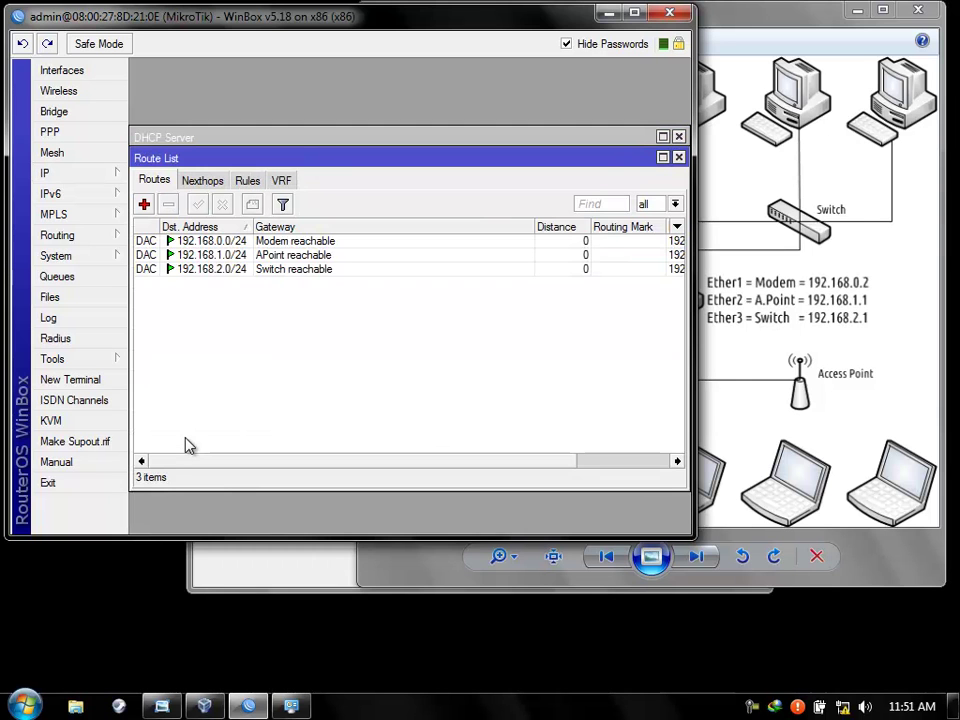
click(678, 157)
click(79, 175)
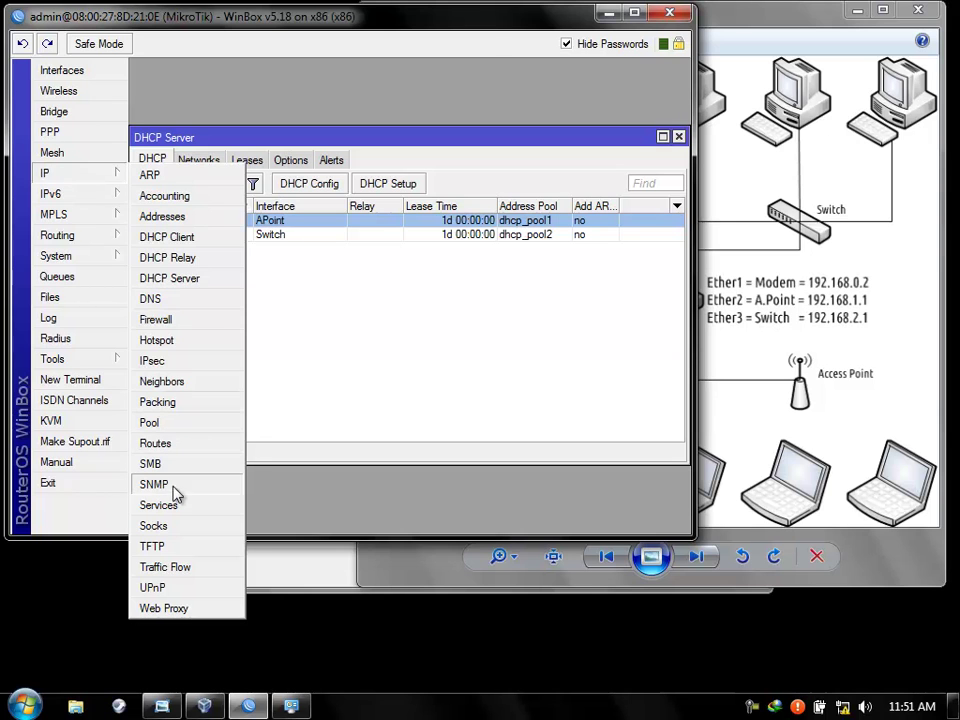
click(84, 236)
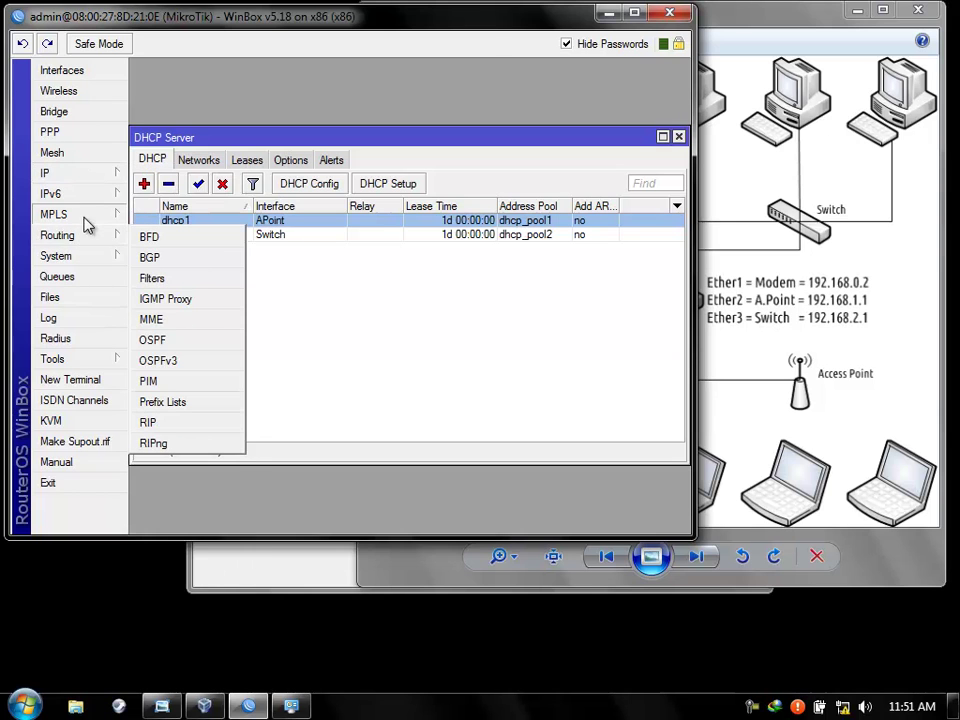
mouse_move(100, 172)
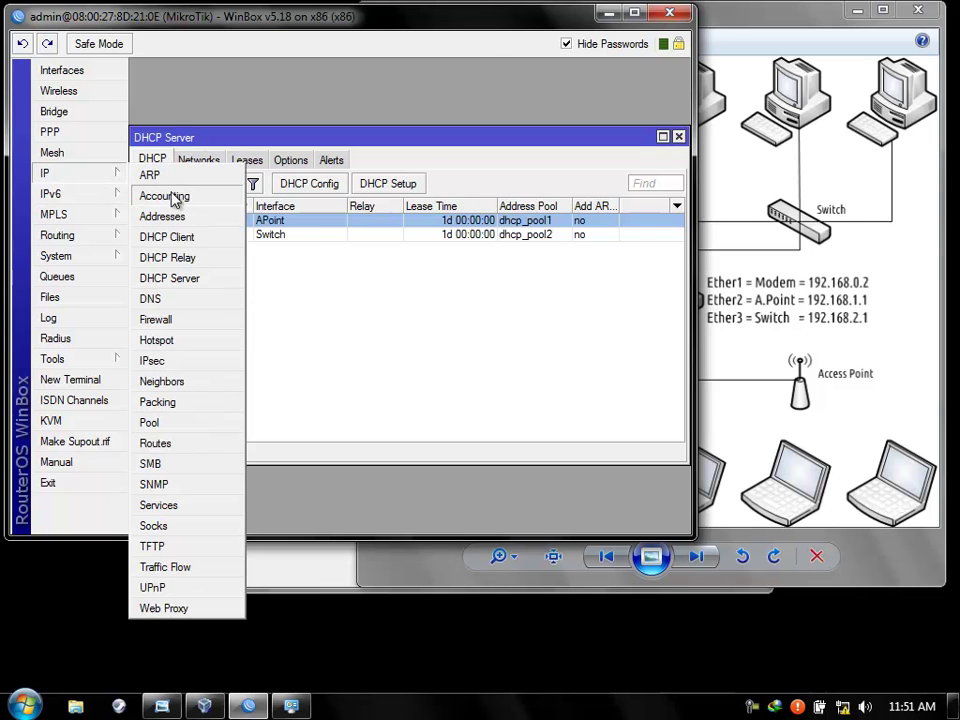
click(201, 308)
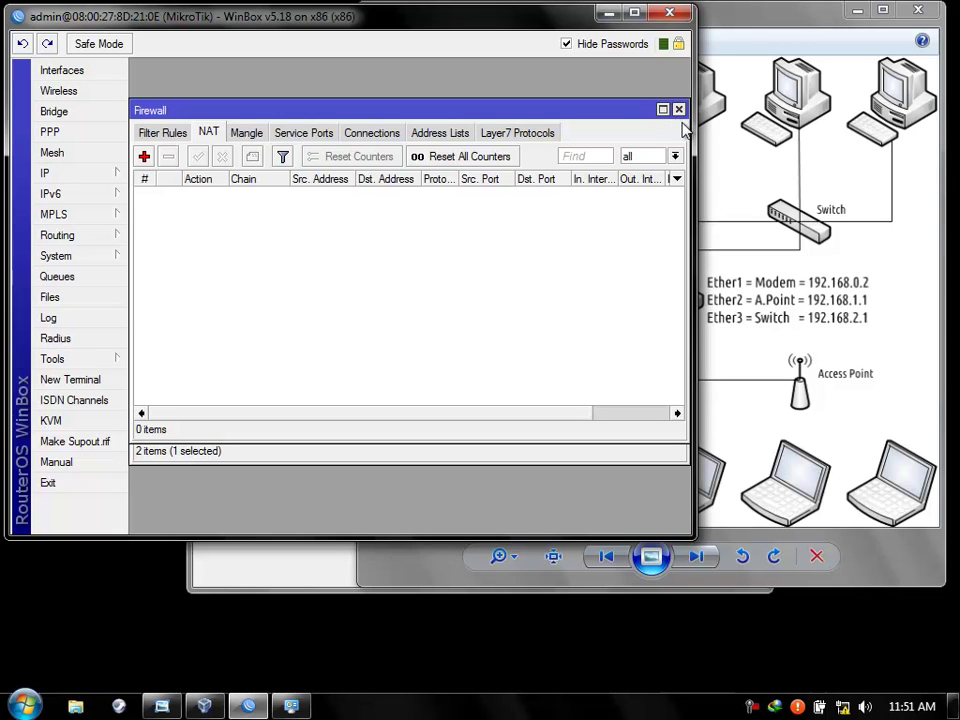
click(679, 109)
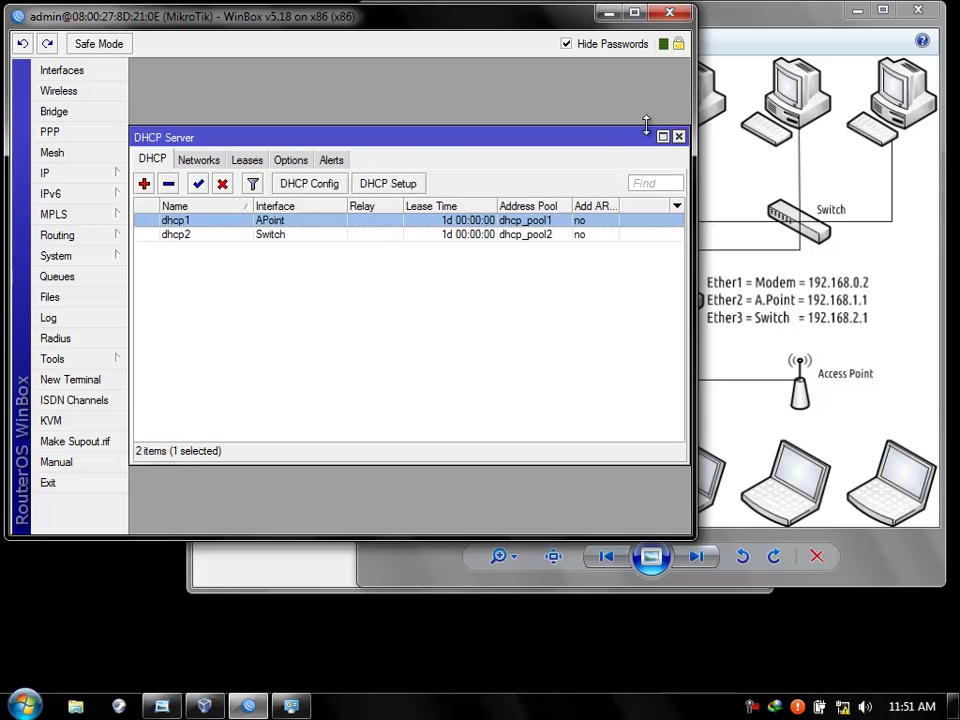
- Reopen the IP route list and view the new route form with destination 0.0.0.0/0, closing the form without adding a route
click(77, 177)
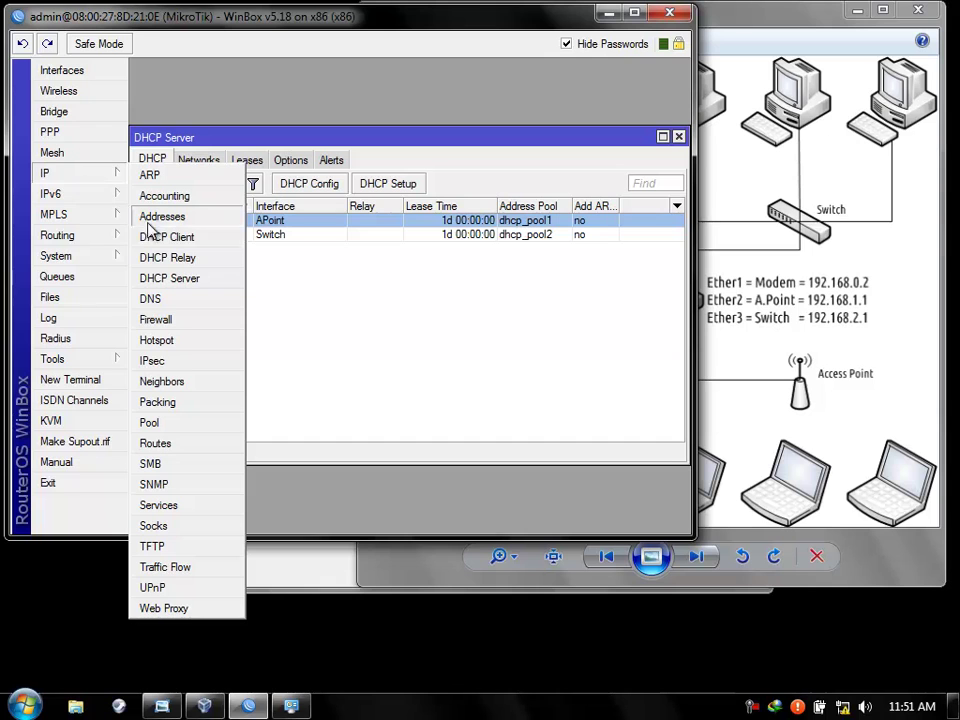
click(178, 450)
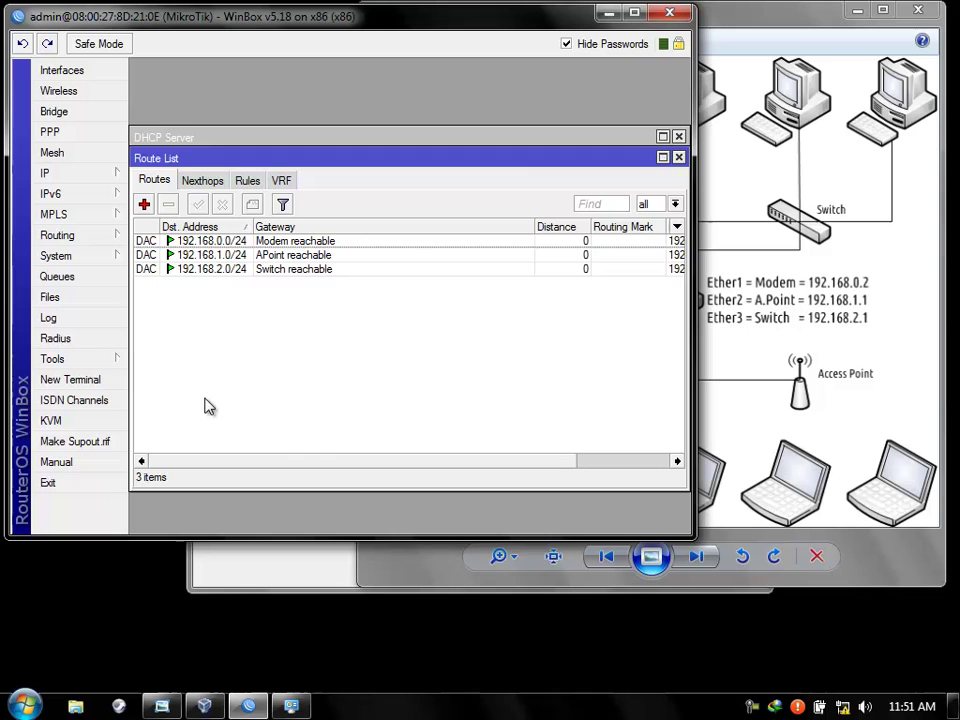
click(144, 205)
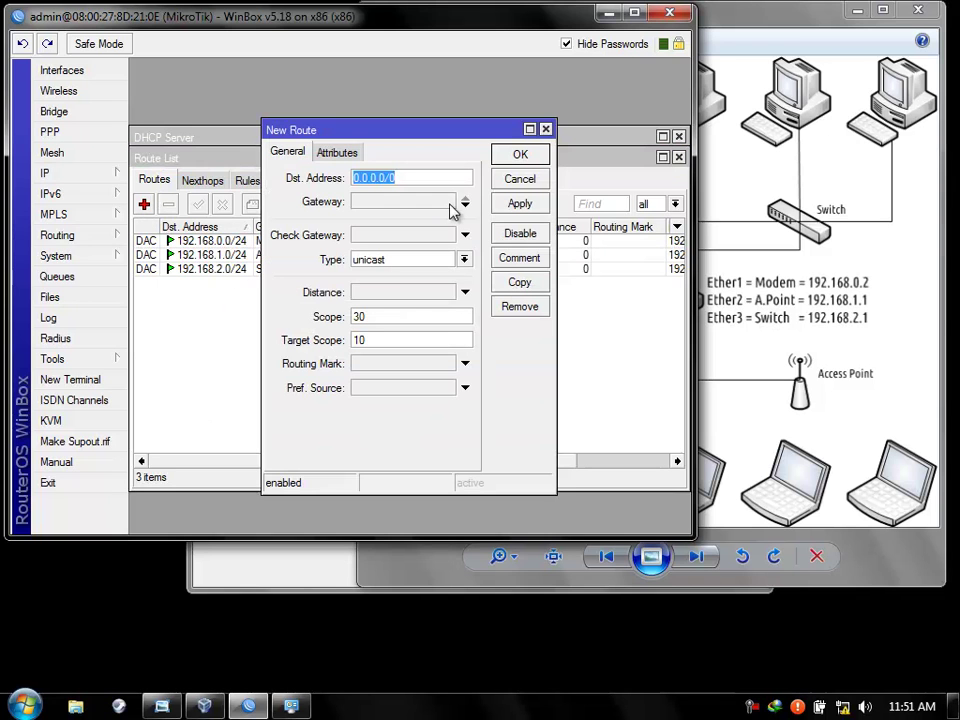
click(545, 129)
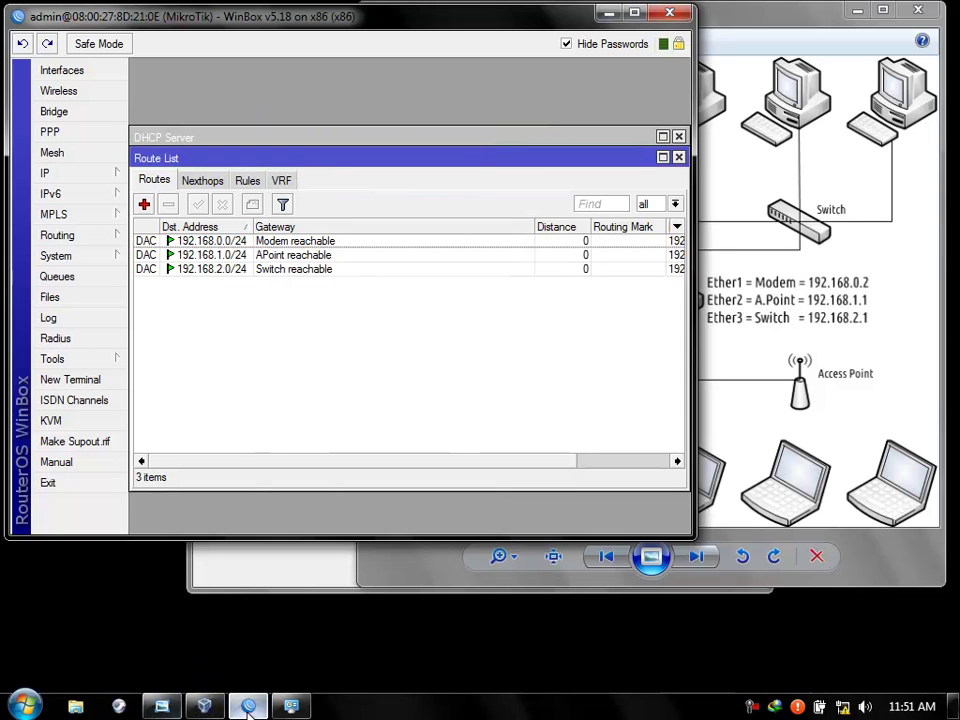
- Try to browse the Master.TEMP (F:) drive in Windows Explorer, switching briefly to WinBox while its contents load
click(77, 708)
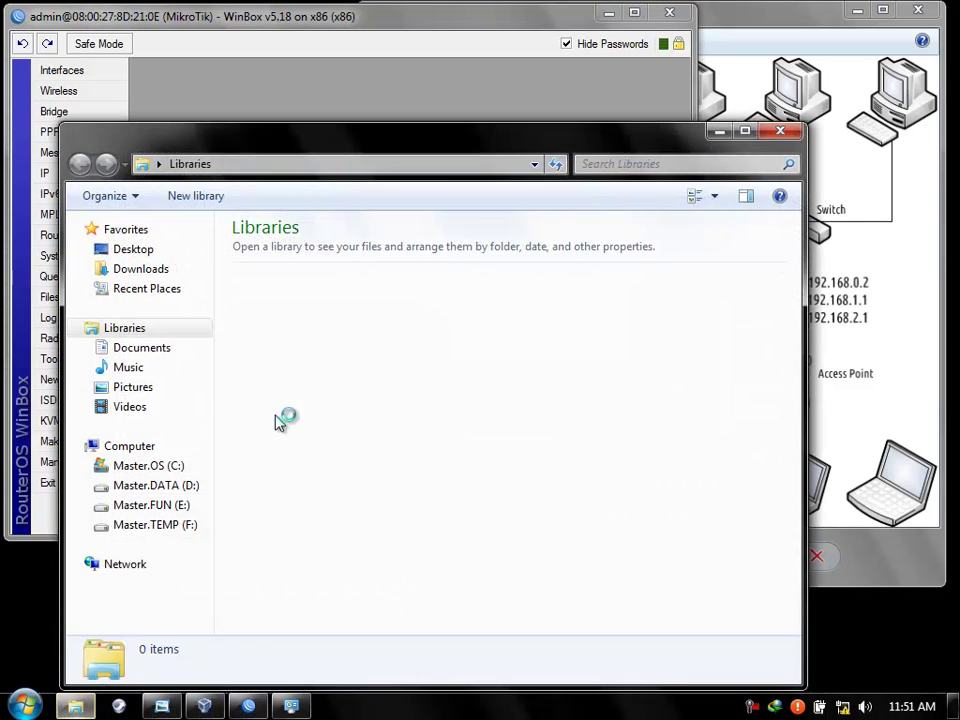
click(172, 524)
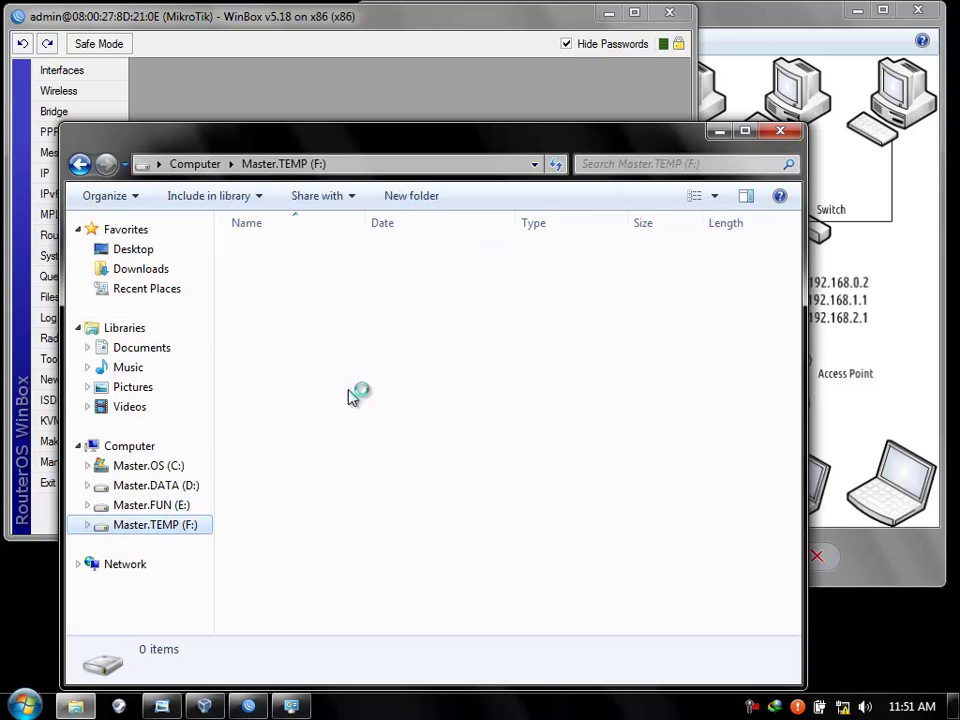
click(326, 88)
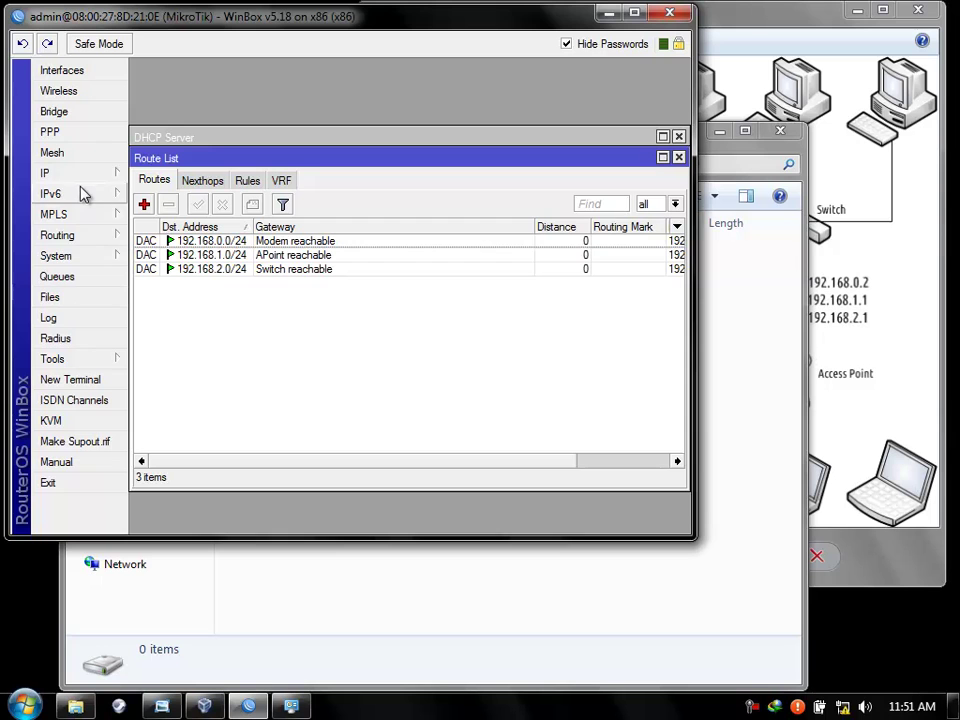
click(290, 598)
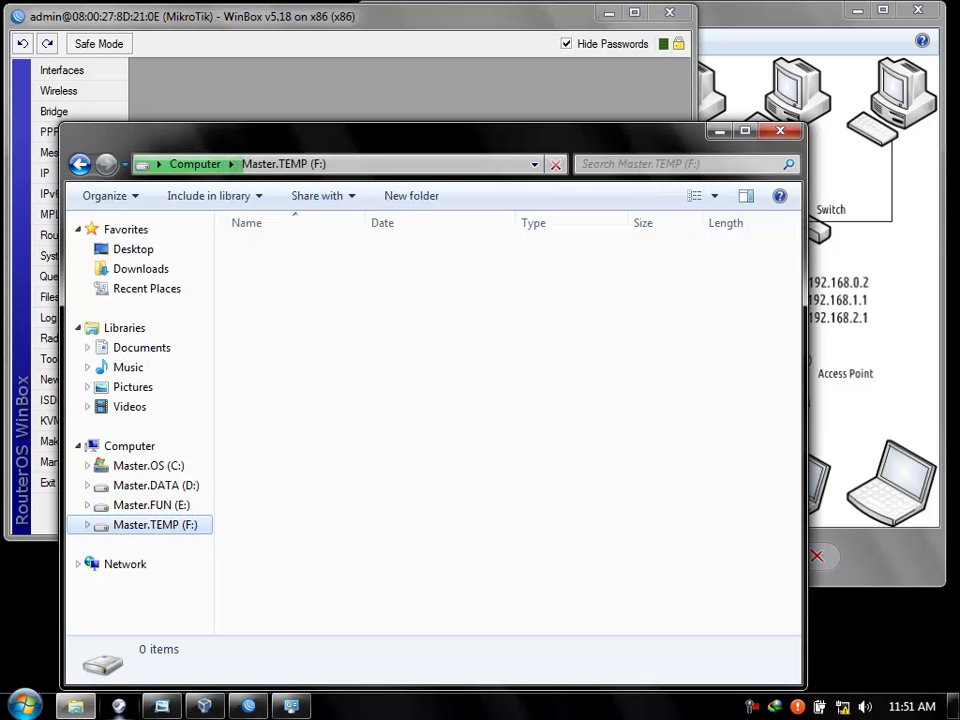
- Bring up the Set Network Location window and close it
click(293, 706)
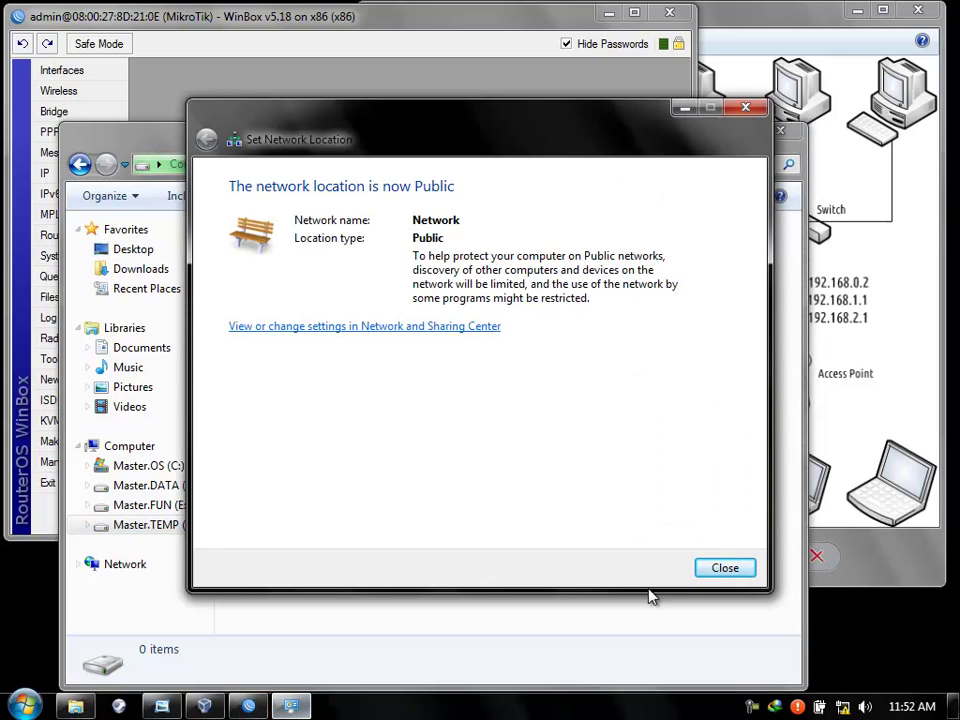
click(709, 568)
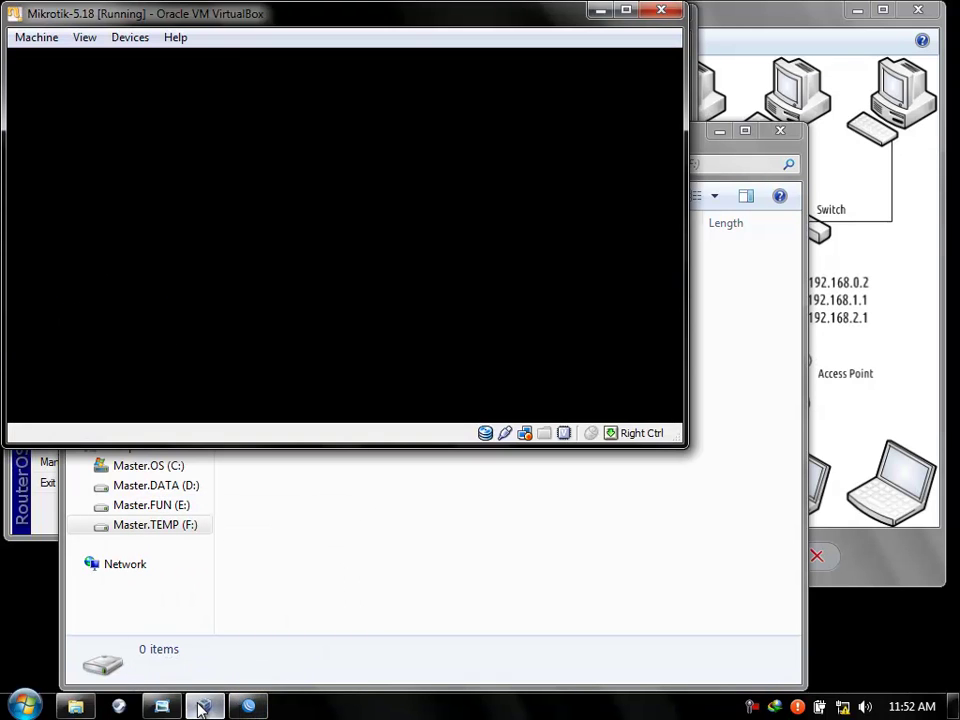
- Close the Explorer window and reopen the Master.TEMP (F:) drive in a new one
click(204, 706)
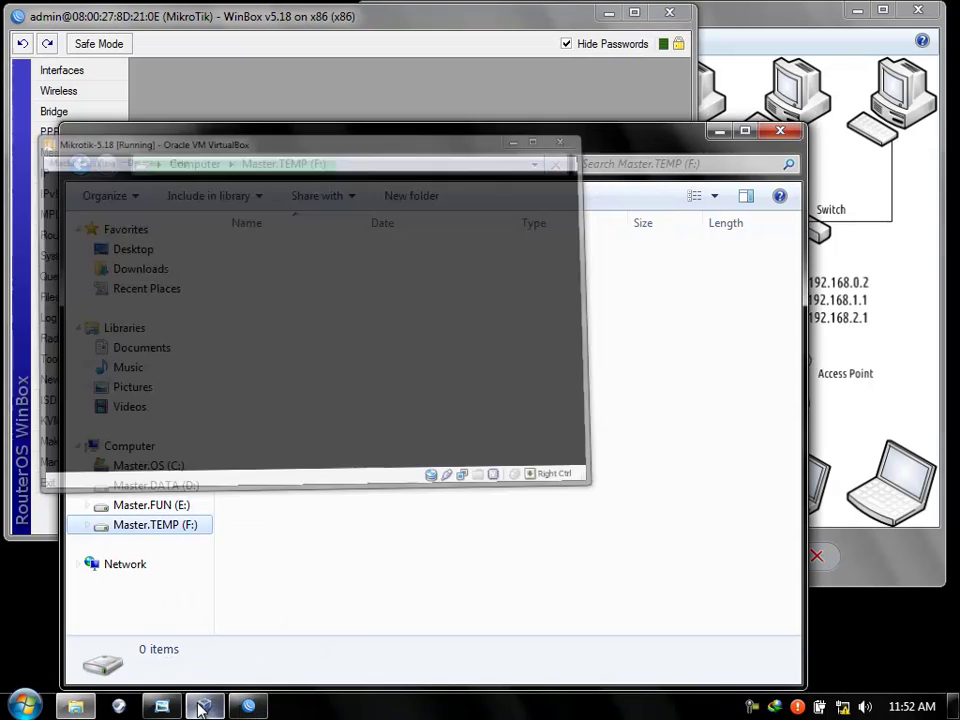
right_click(334, 706)
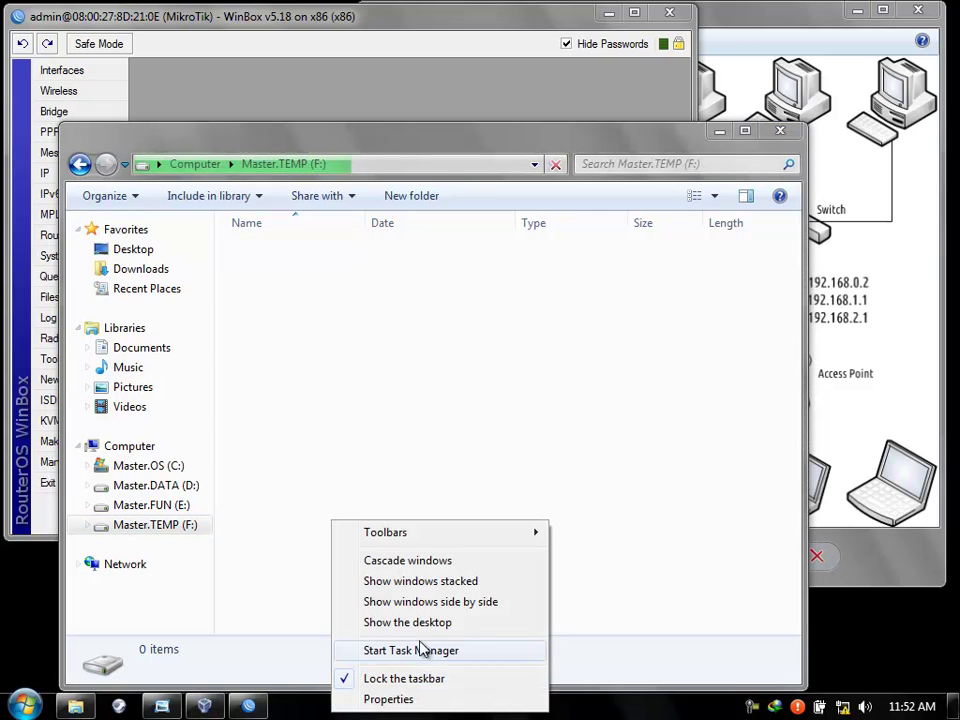
click(780, 131)
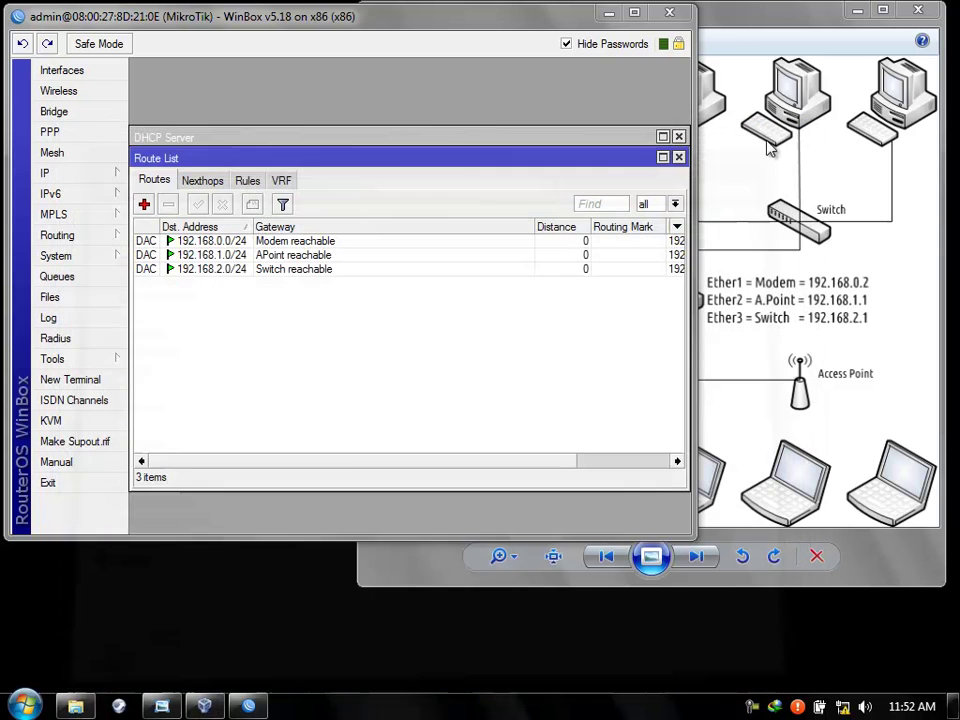
click(75, 708)
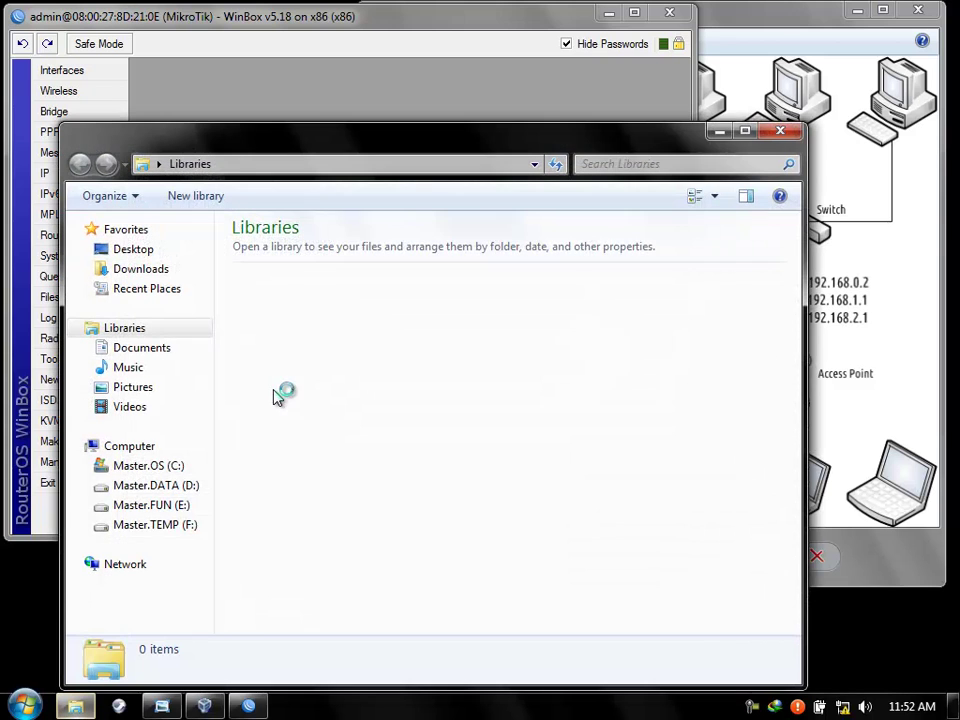
click(172, 535)
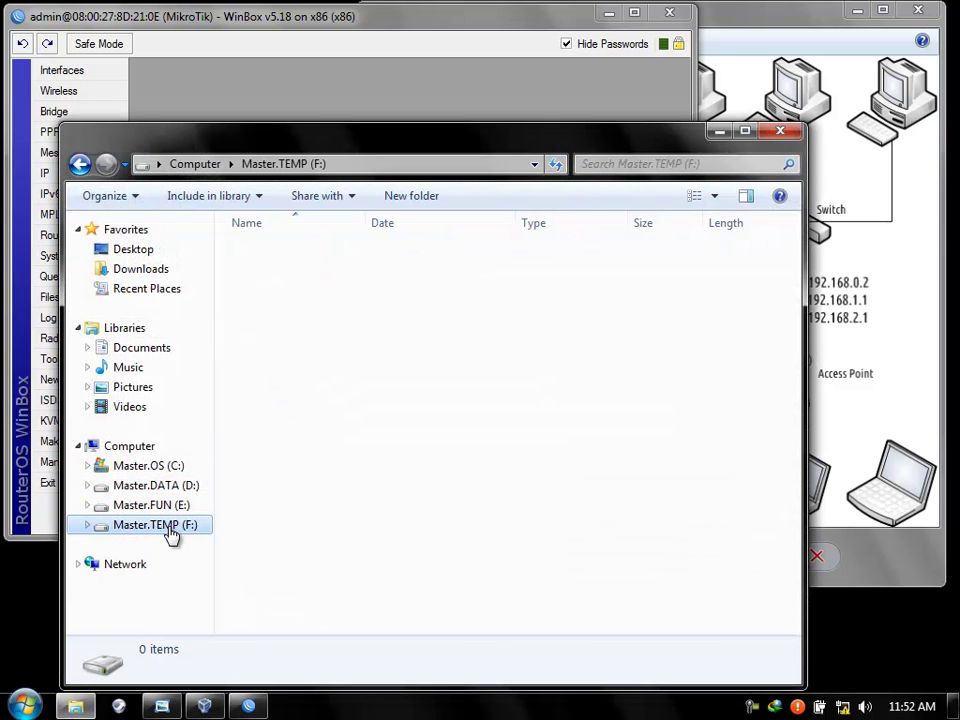
- Switch back to WinBox and close the Route List and DHCP Server windows
click(377, 19)
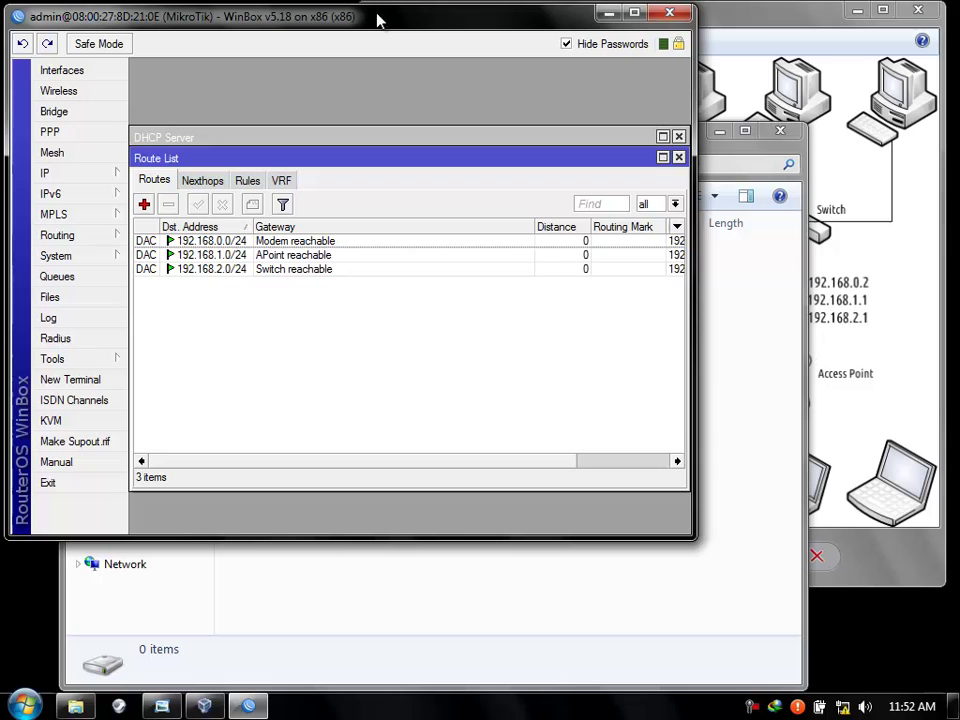
click(679, 158)
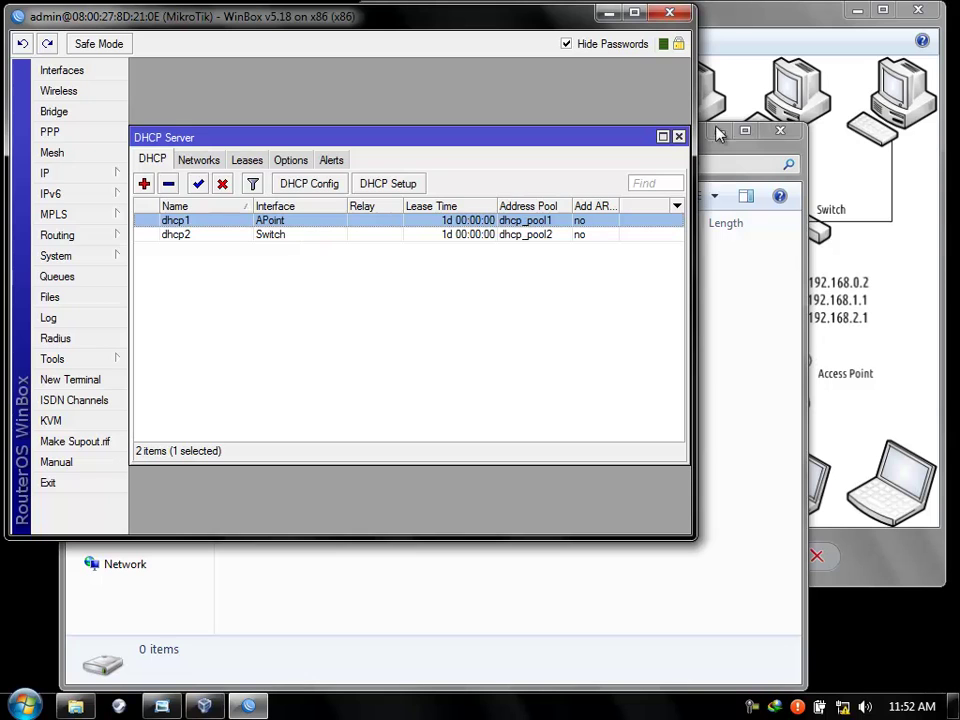
click(678, 137)
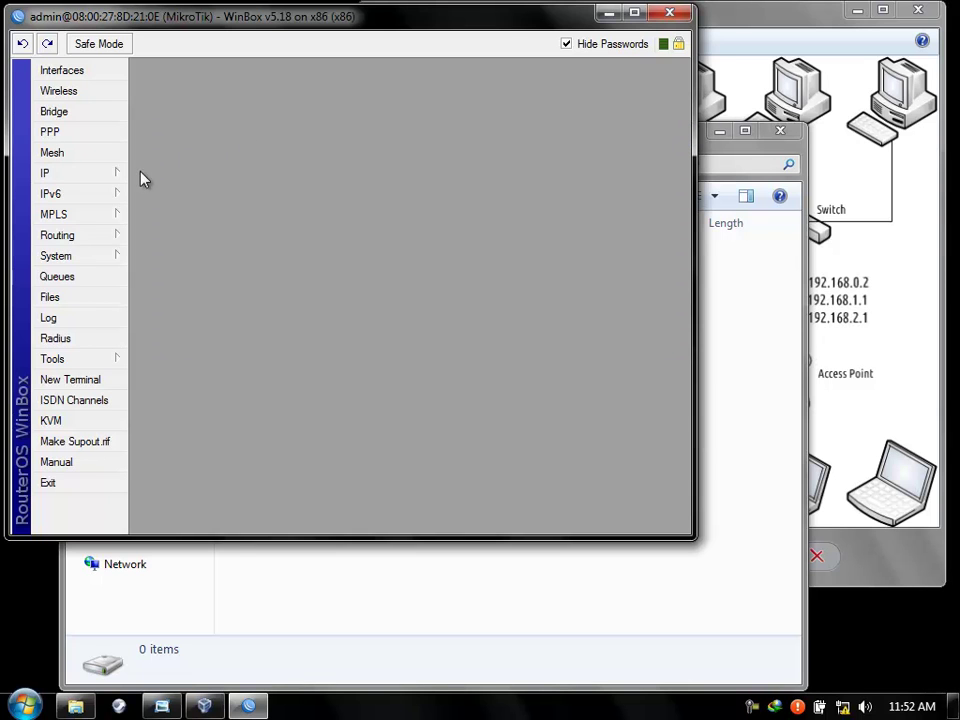
- View the router's DNS settings and the modem address in the network diagram, cancelling the settings without adding a server
click(81, 178)
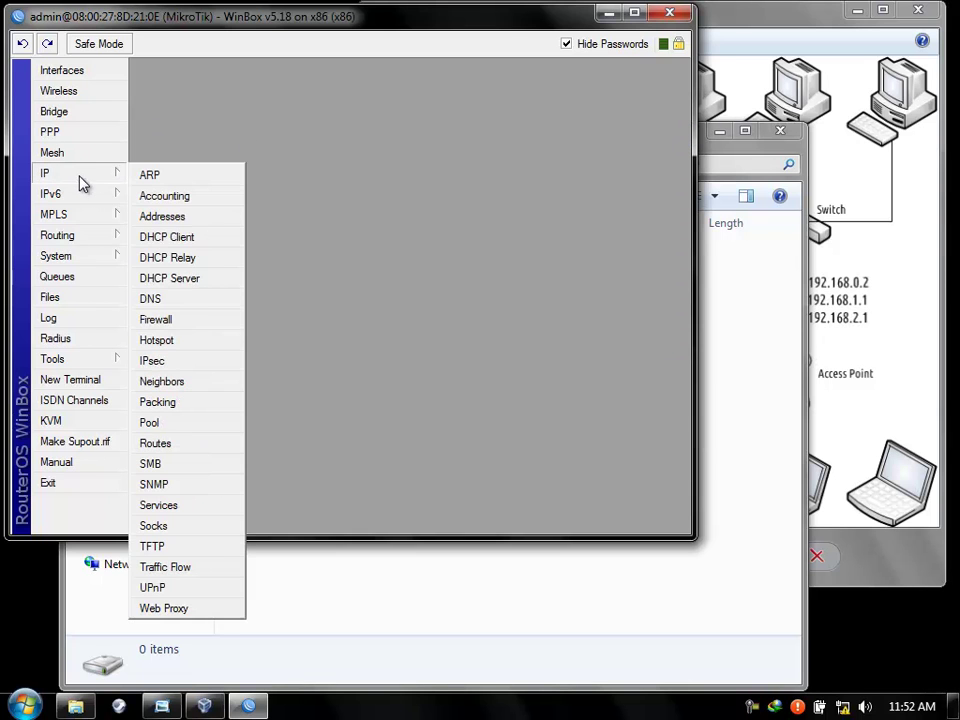
click(174, 302)
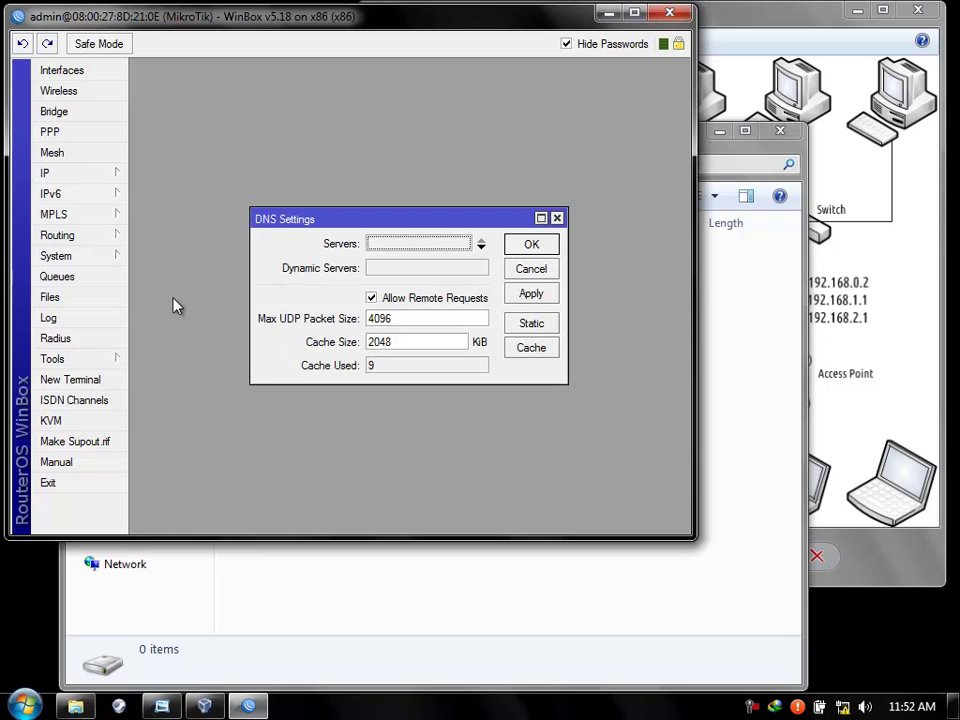
click(420, 245)
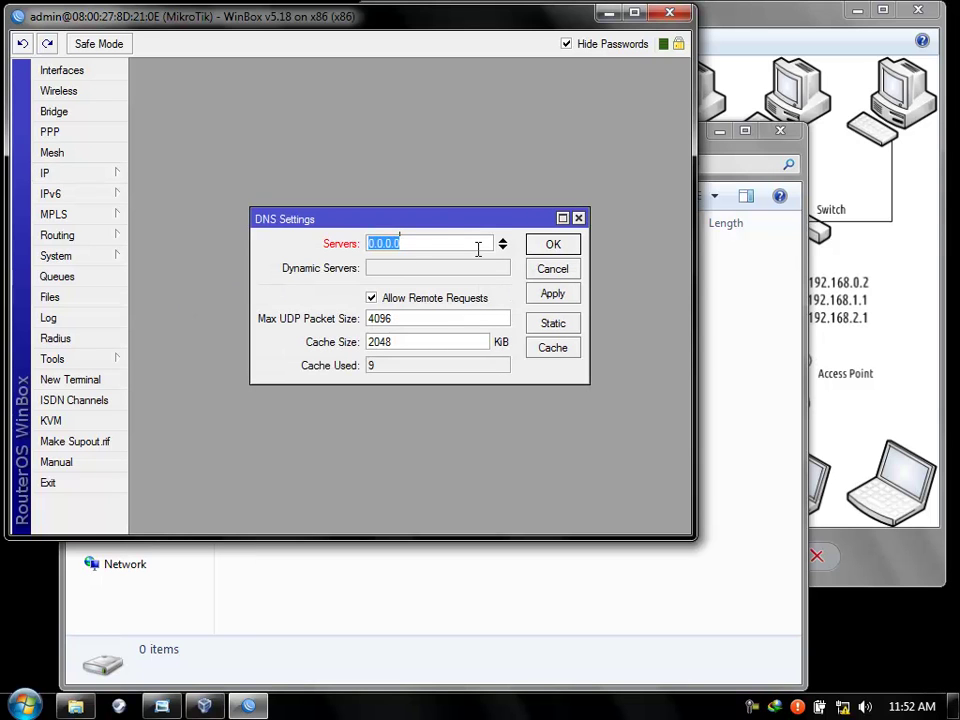
click(815, 304)
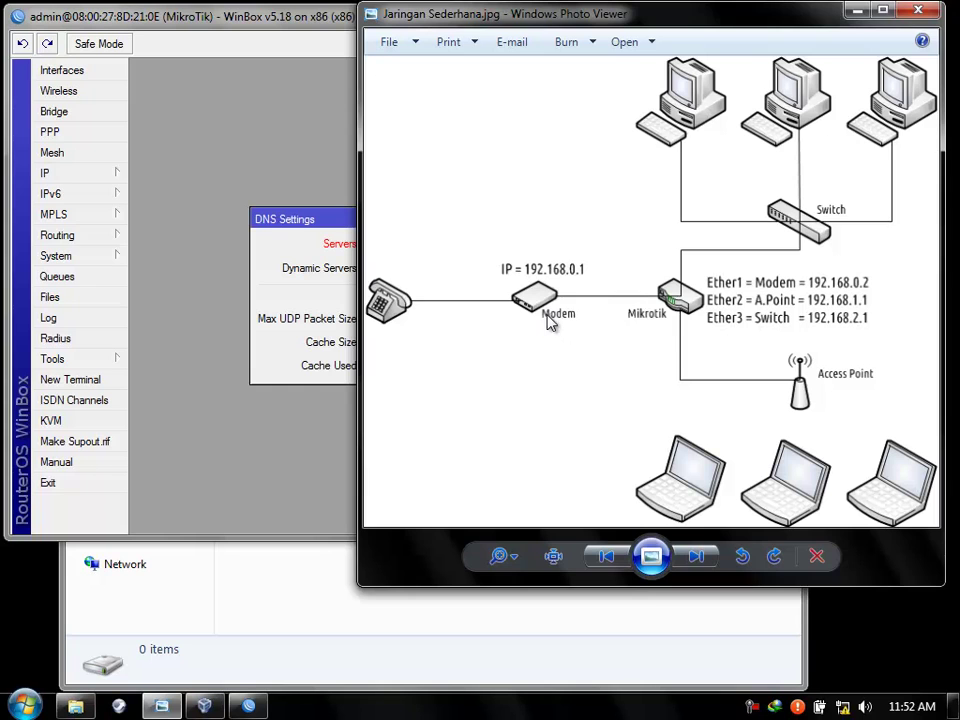
drag(293, 219, 235, 207)
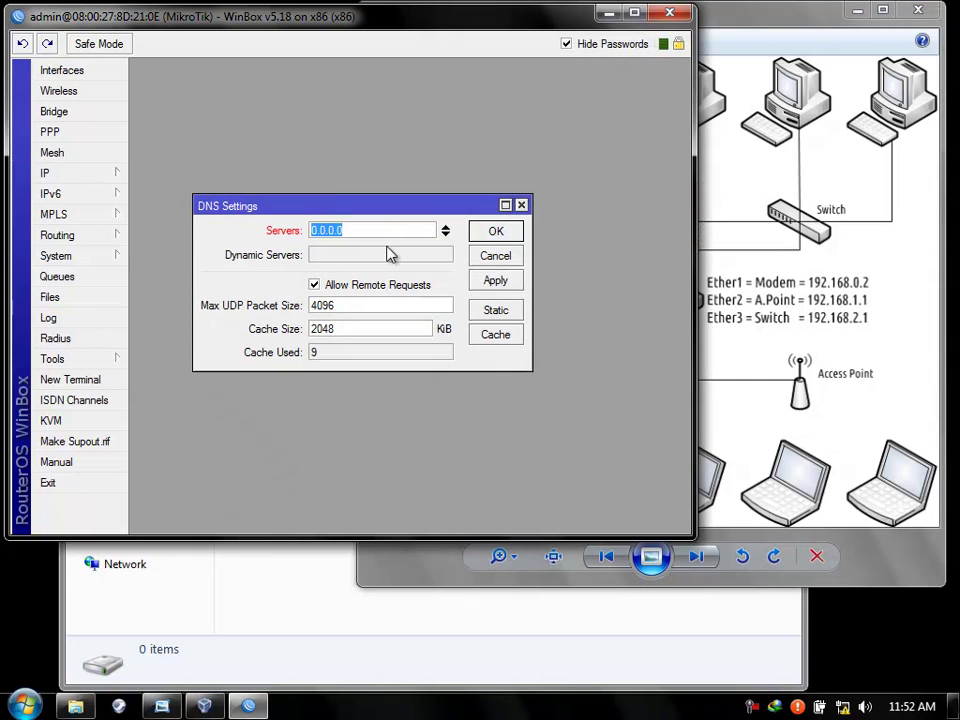
click(495, 255)
- Start a new firewall NAT rule with chain srcnat and Modem as the outgoing interface
click(81, 173)
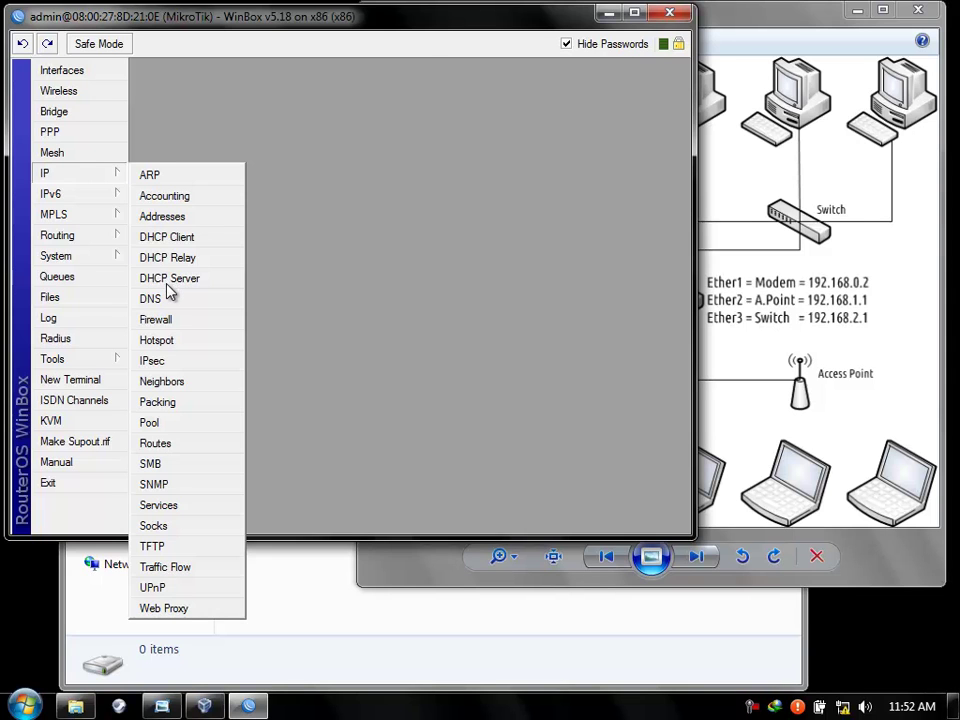
click(170, 320)
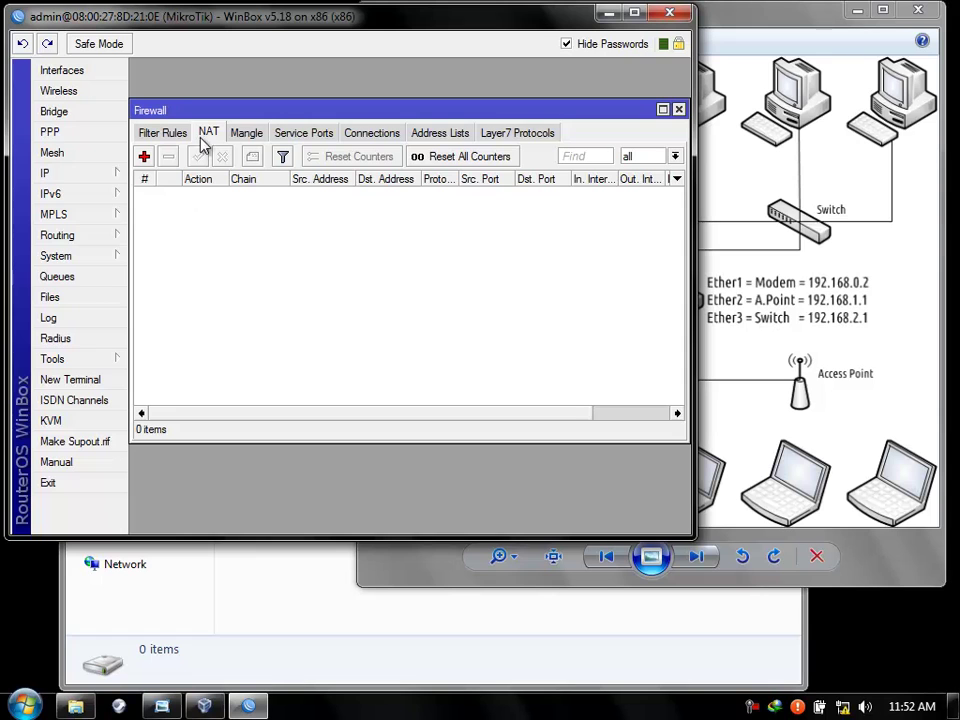
click(144, 157)
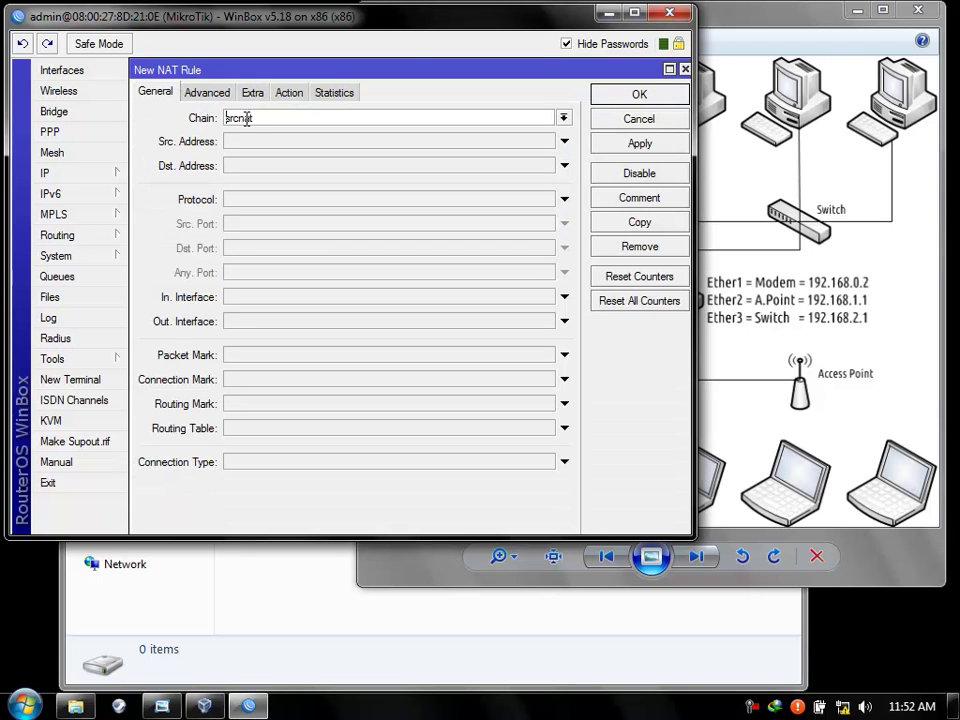
click(300, 330)
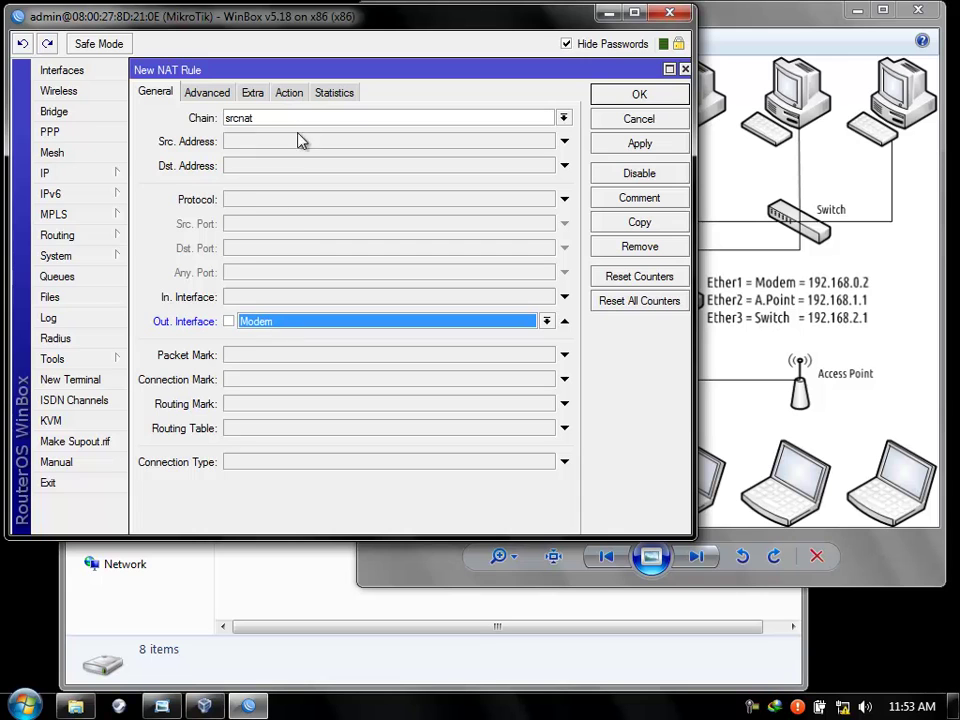
click(229, 322)
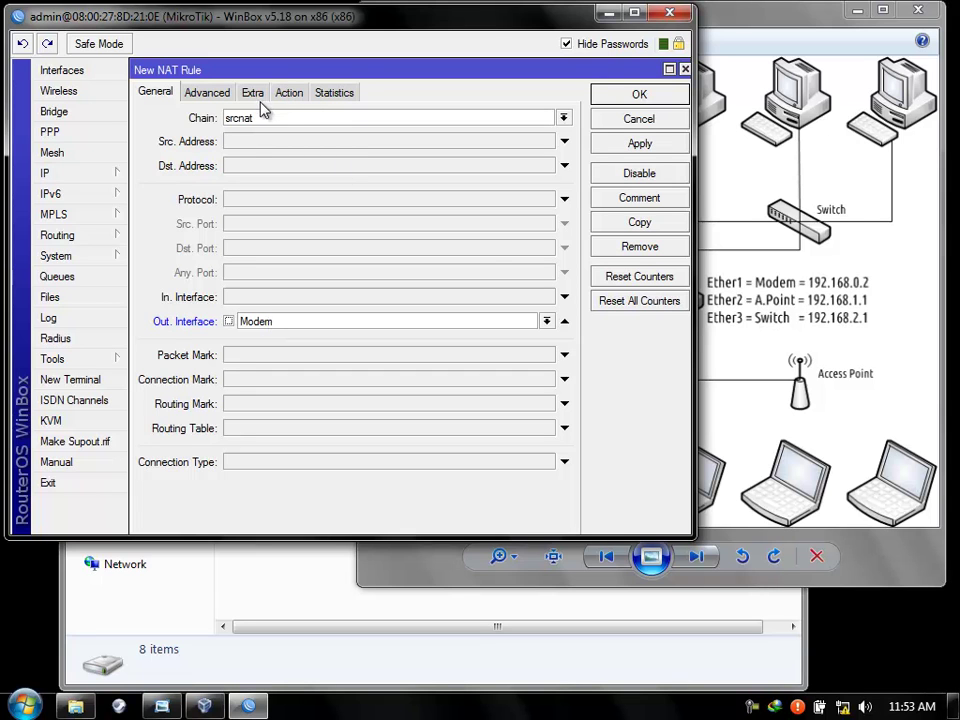
- Set the new NAT rule's action to masquerade
click(289, 92)
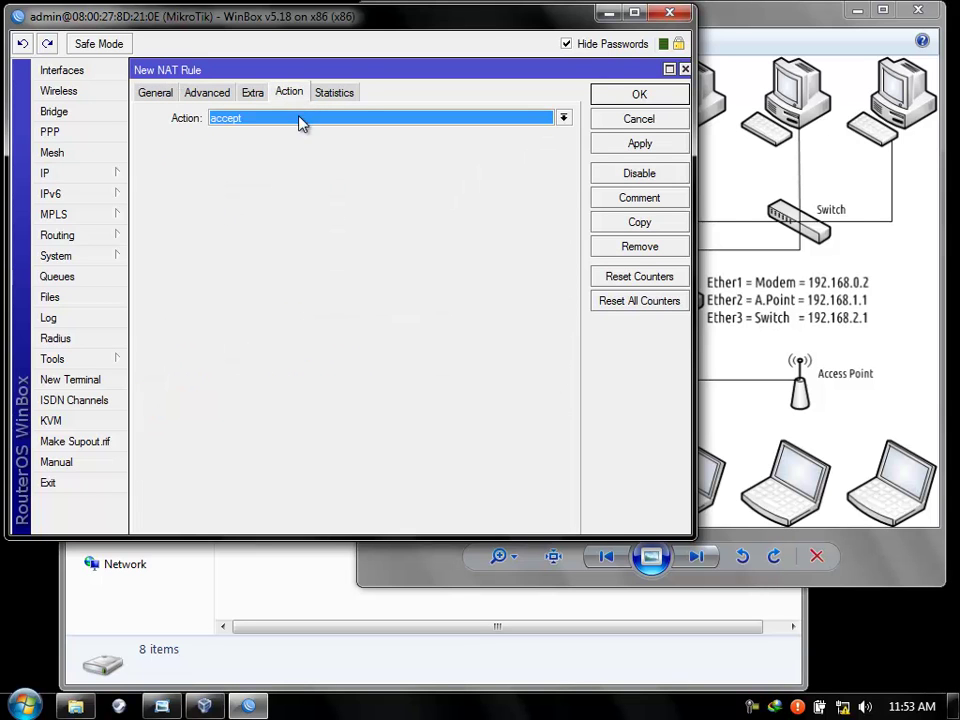
click(302, 120)
click(302, 218)
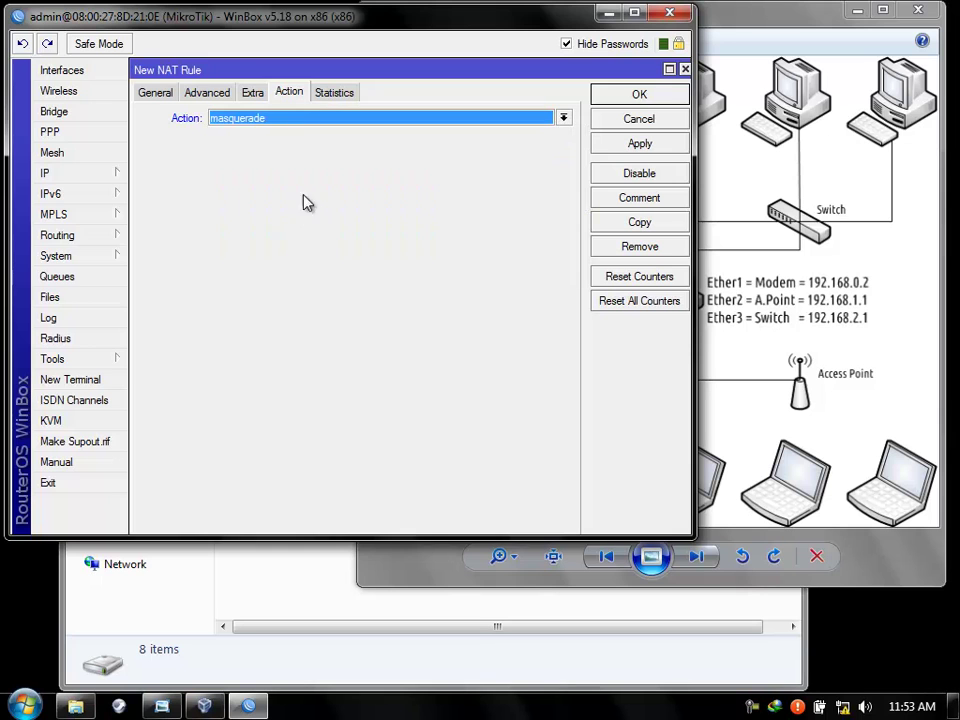
- Recheck the NAT rule's interface and action against the network diagram and save the rule
click(157, 94)
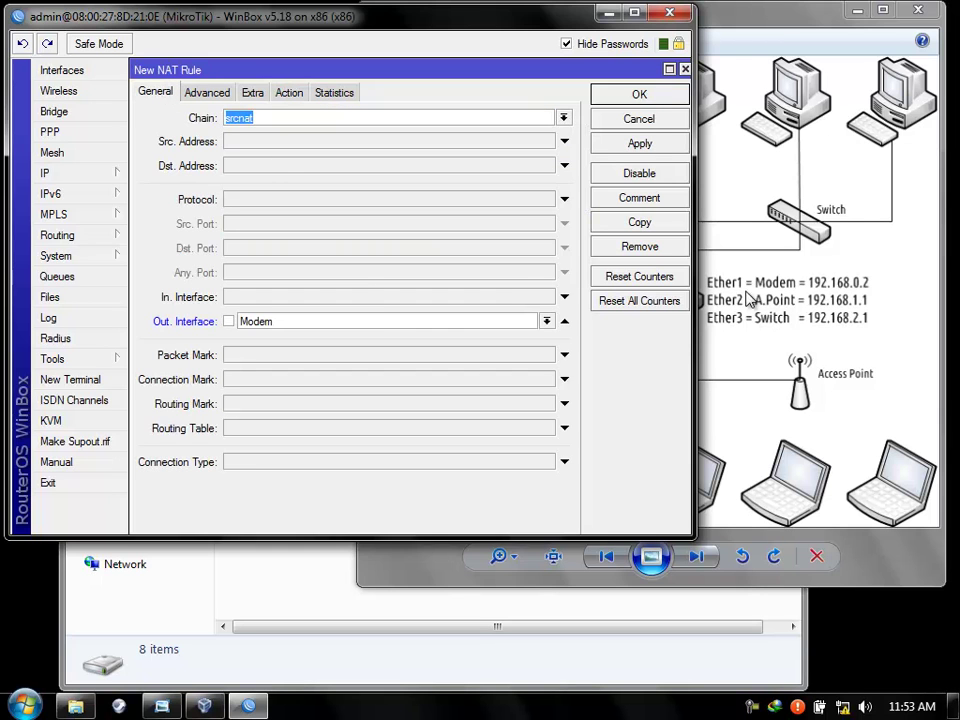
click(785, 287)
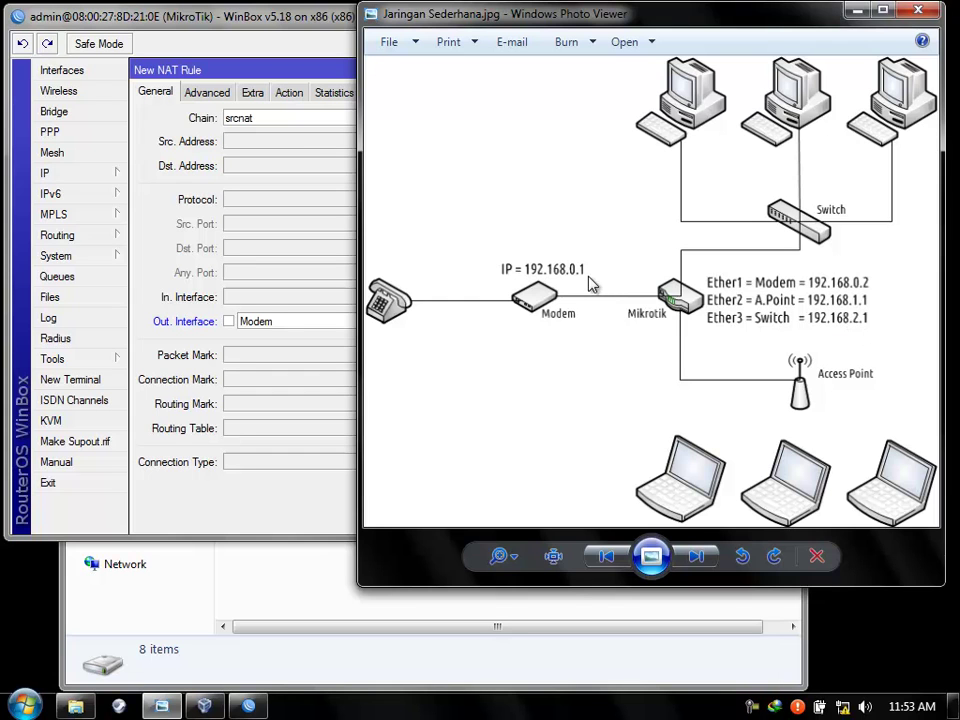
click(242, 72)
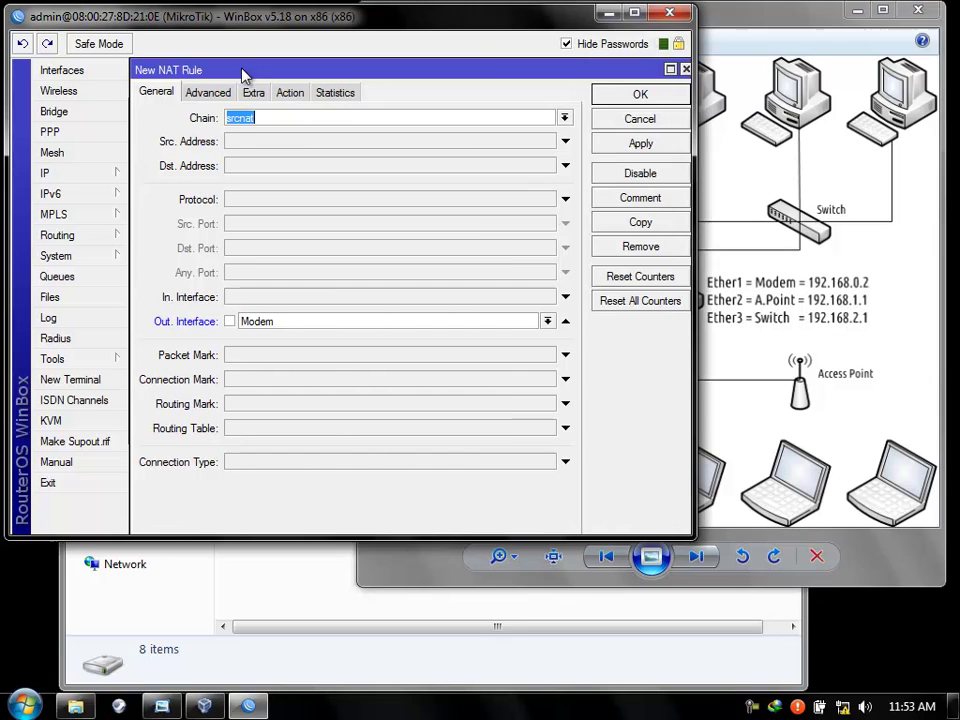
click(290, 94)
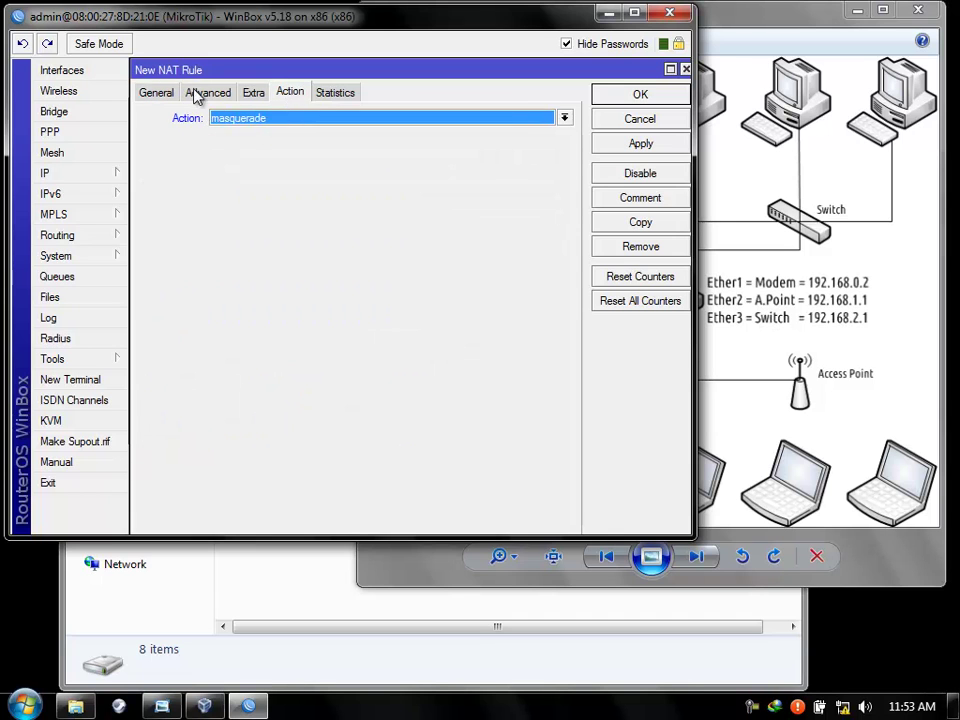
click(157, 94)
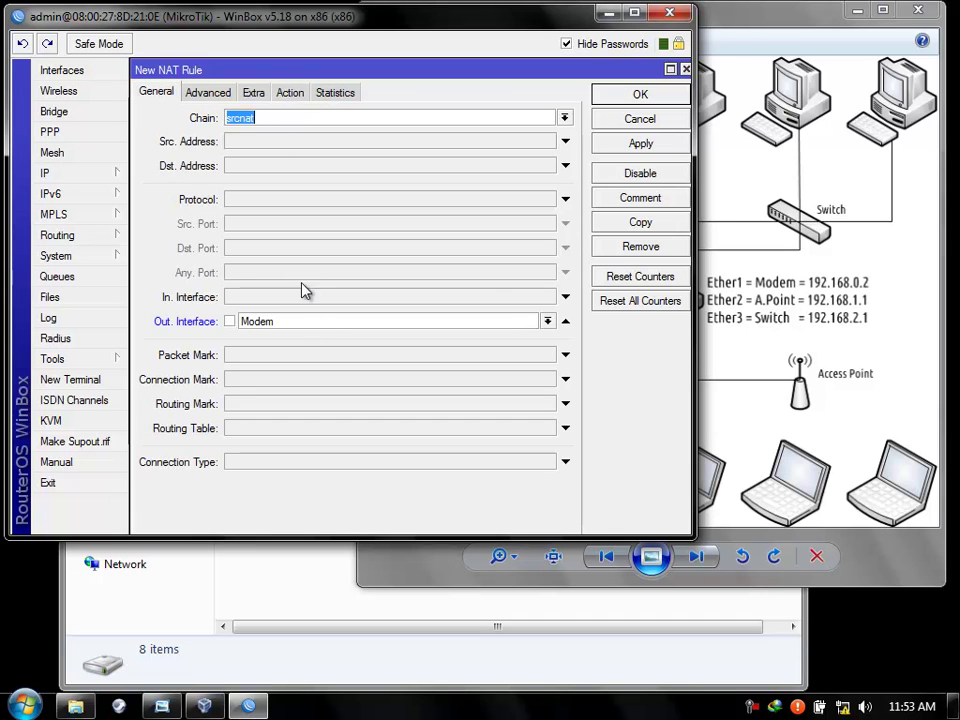
click(638, 94)
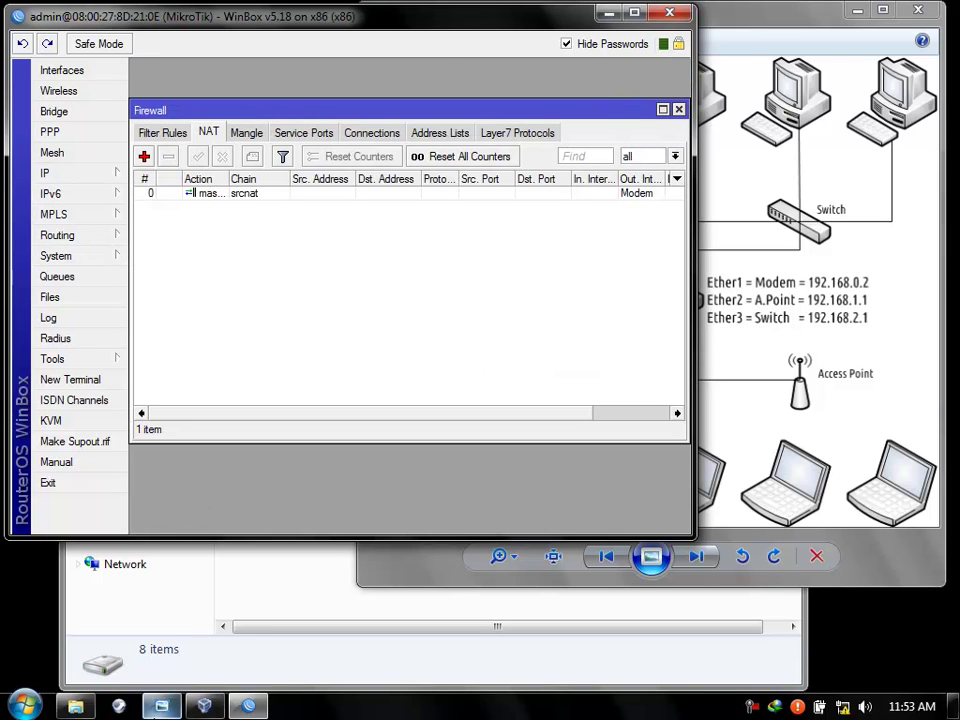
- In Windows Explorer, browse drive F: to the Materi folder inside Privasi-NET
click(300, 598)
double_click(318, 310)
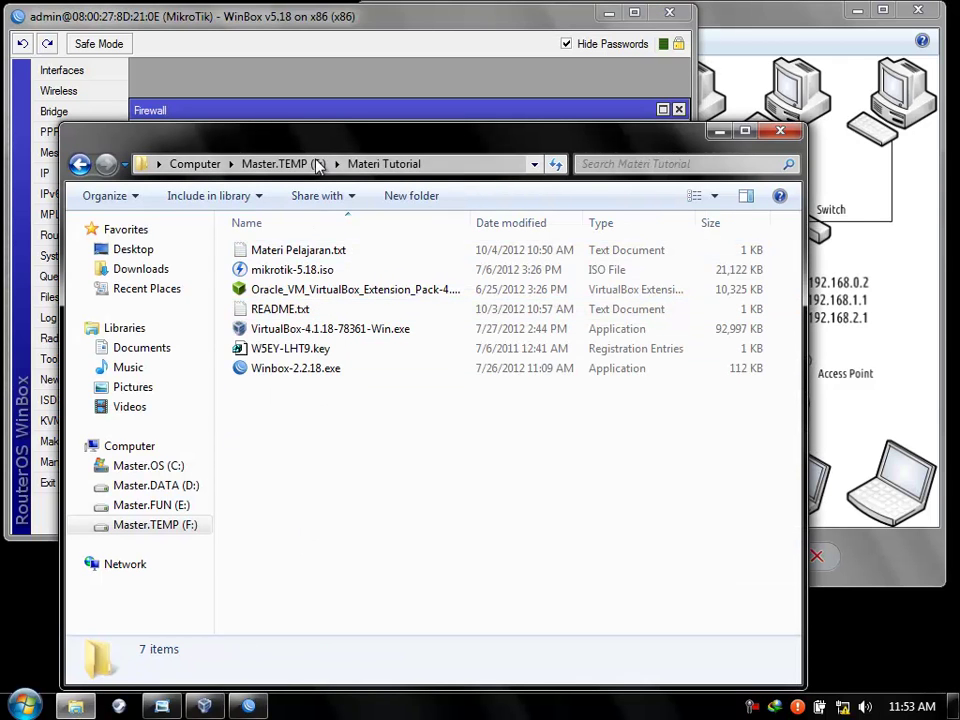
click(290, 163)
double_click(298, 347)
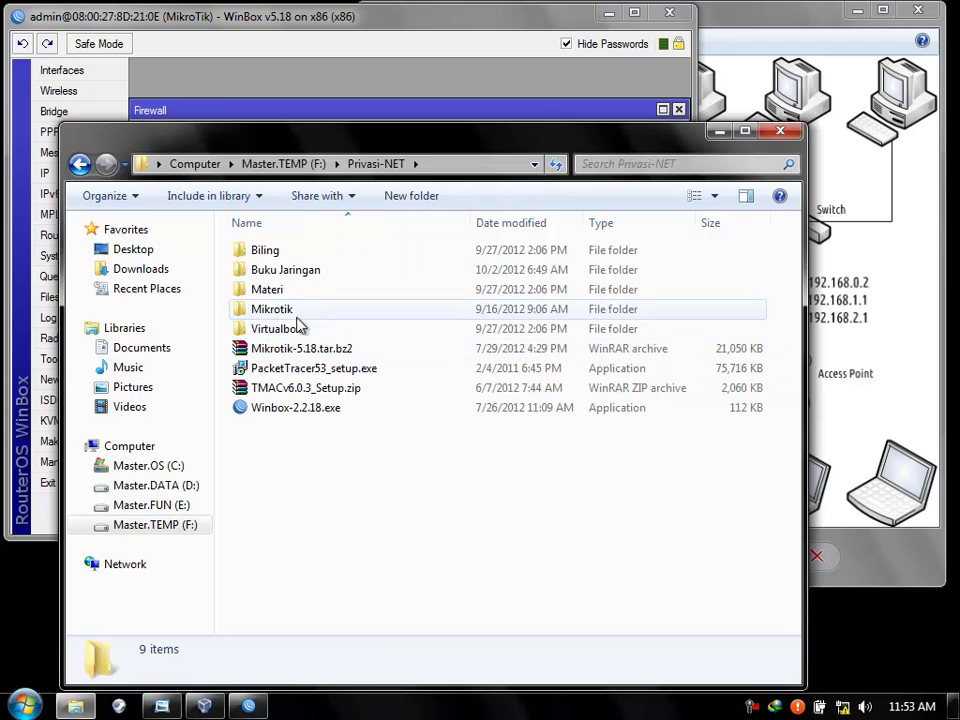
click(291, 311)
double_click(293, 312)
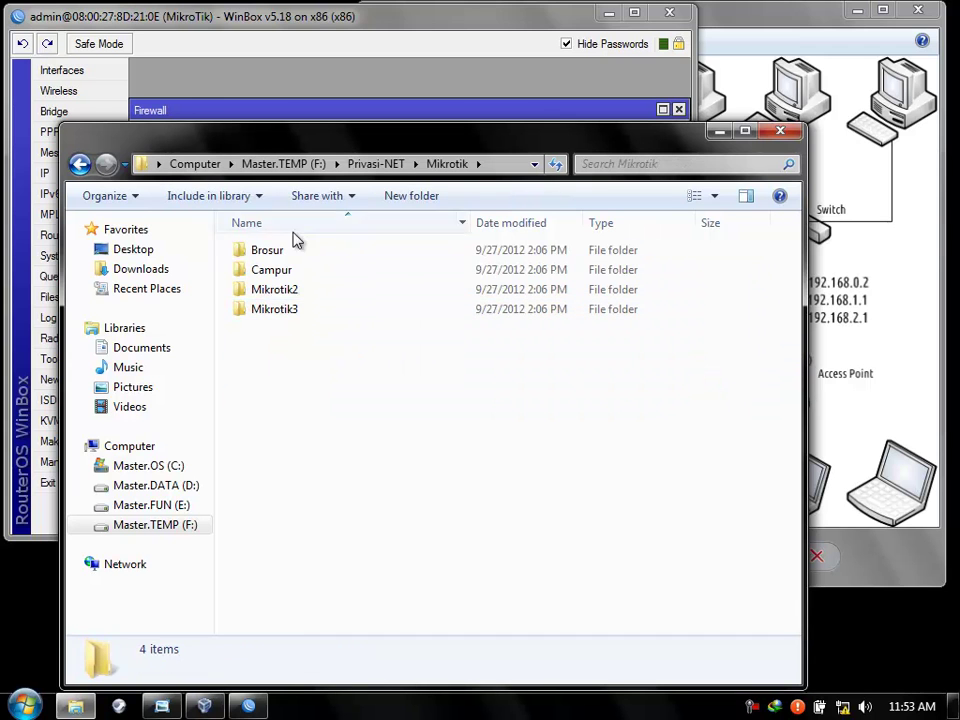
click(372, 163)
double_click(283, 290)
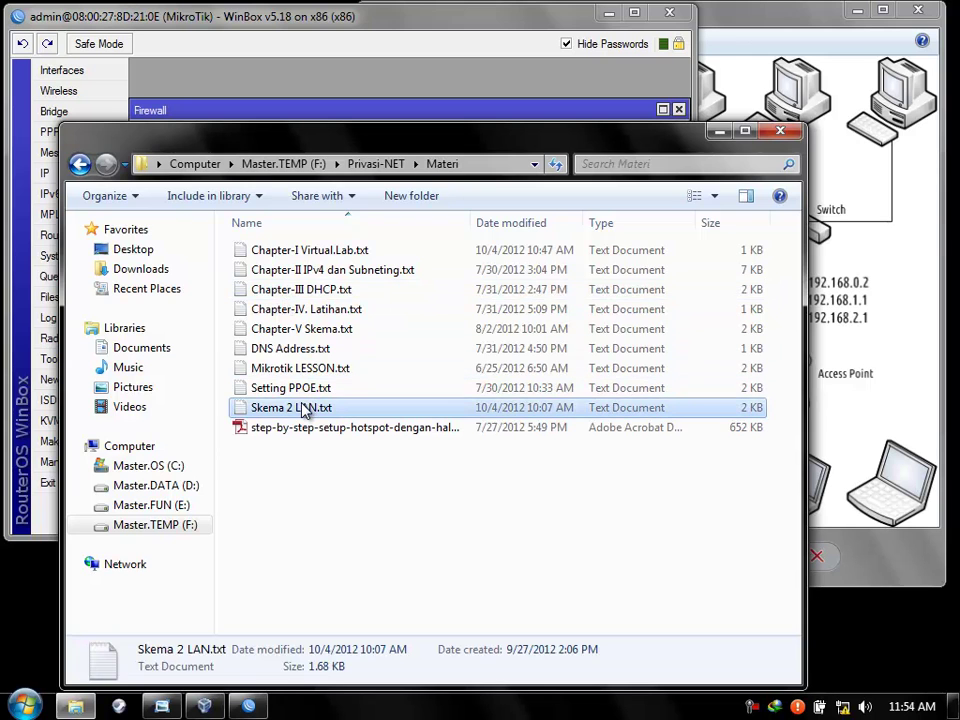
- Open Skema 2 LAN.txt and review its WinBox instructions for the firewall and DNS settings
double_click(306, 408)
scroll(390, 373, down, 8)
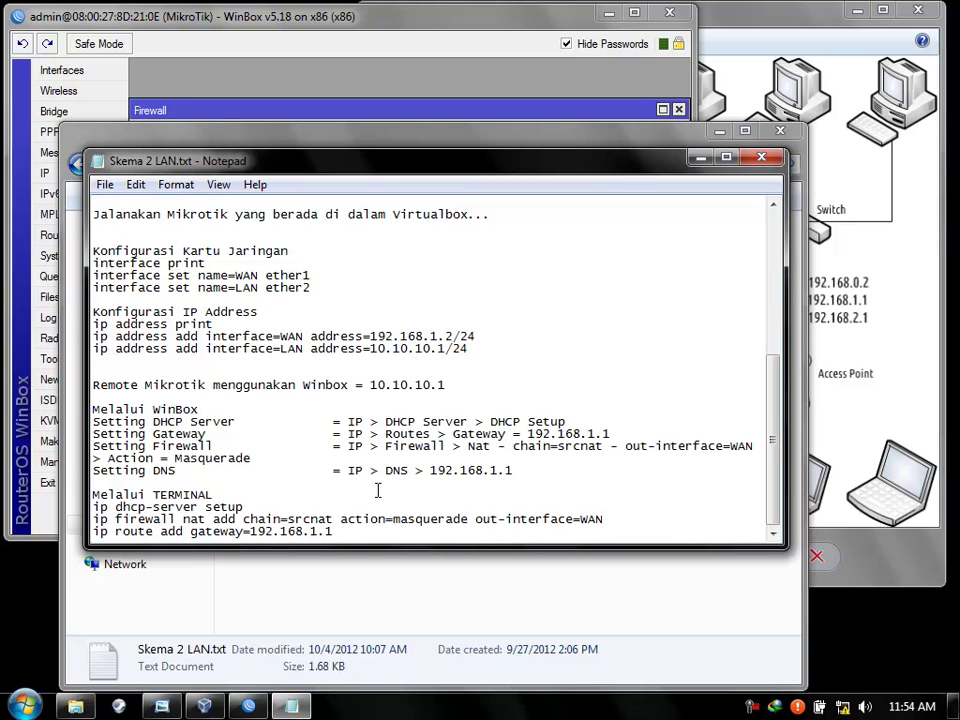
drag(520, 469, 122, 446)
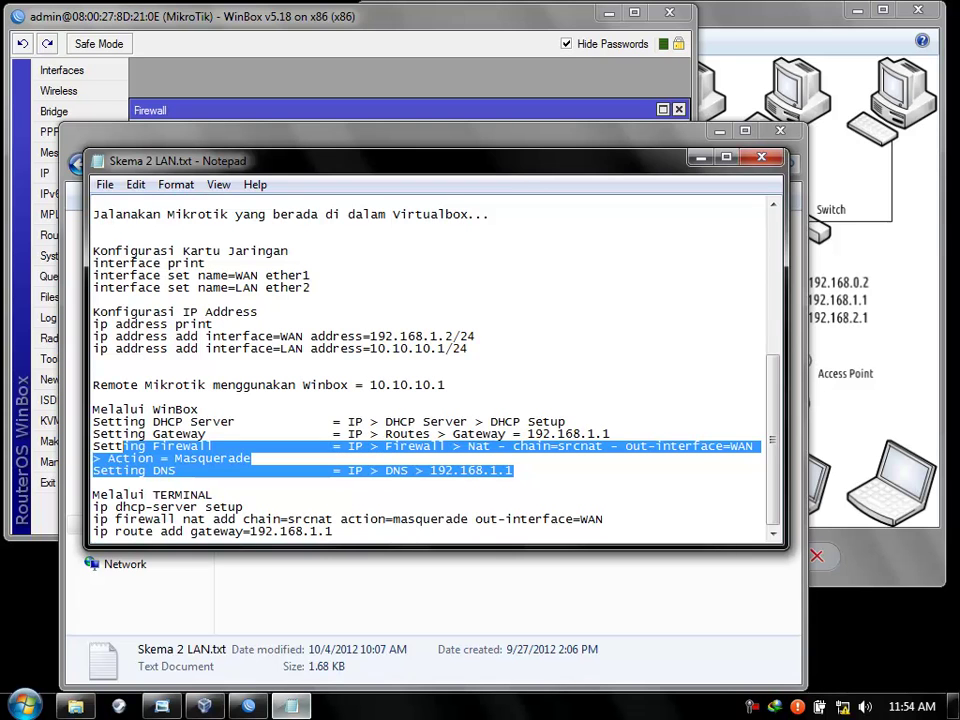
- Switch to WinBox, start a new IP route for destination 0.0.0.0/0 and open its gateway for editing
click(243, 707)
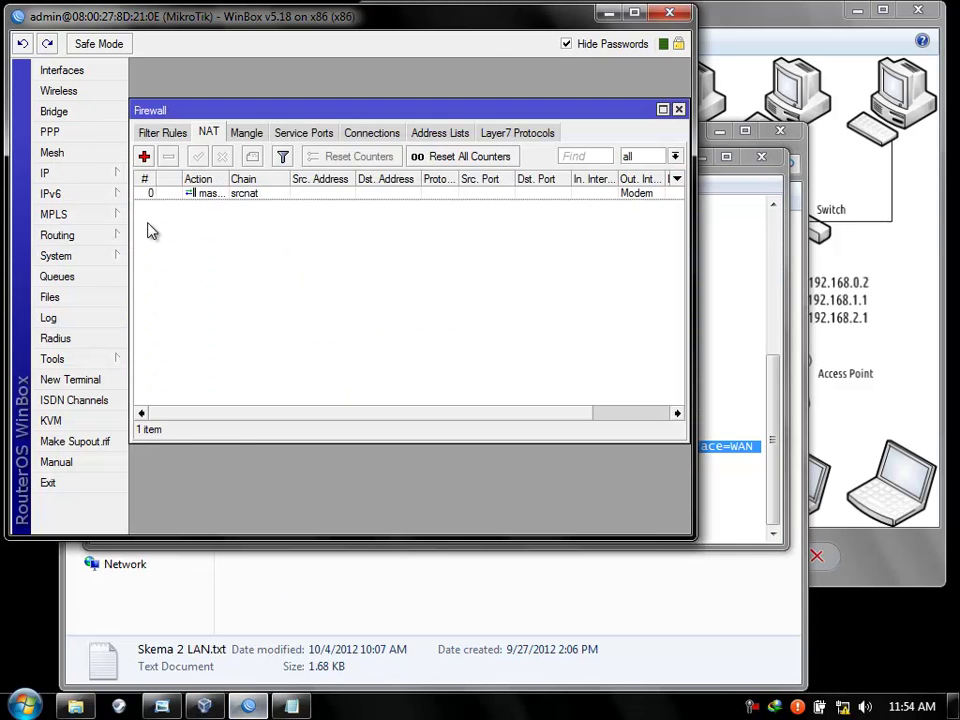
click(81, 172)
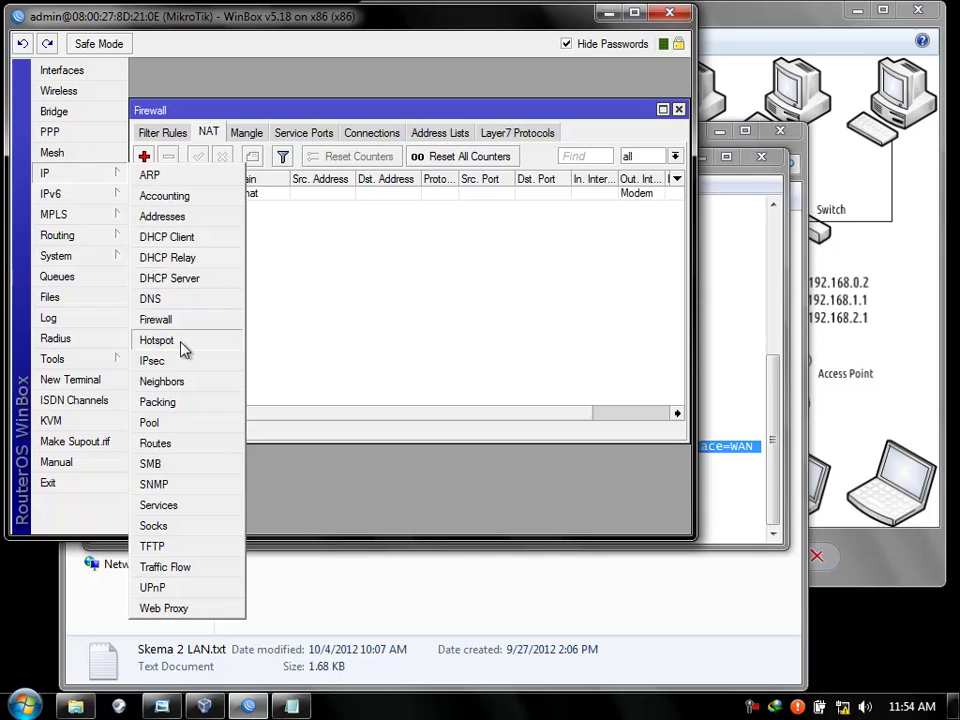
click(168, 447)
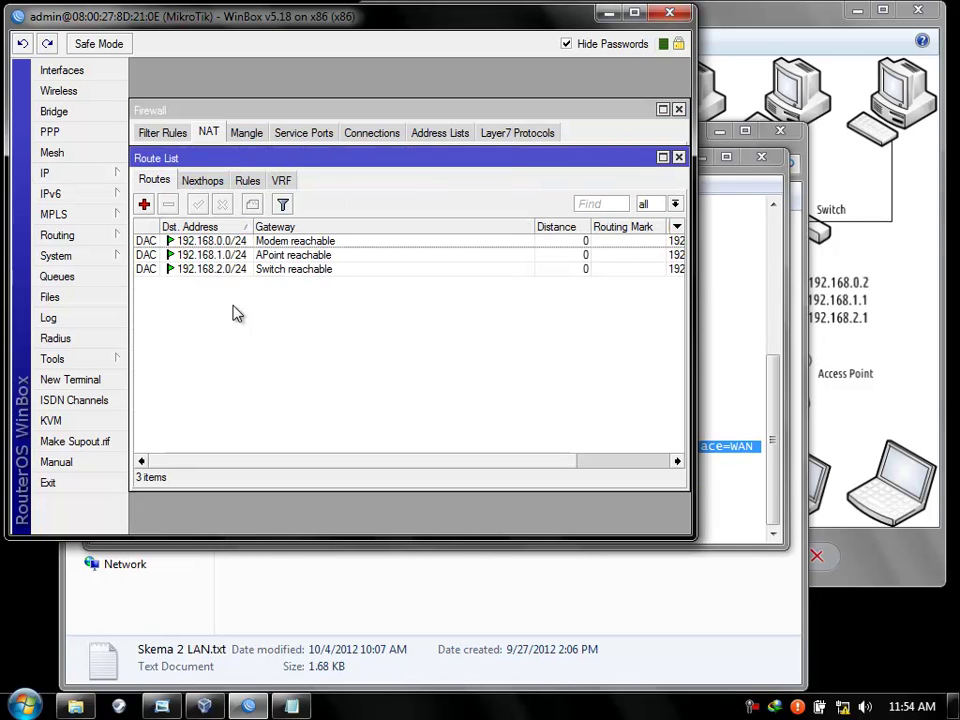
click(144, 205)
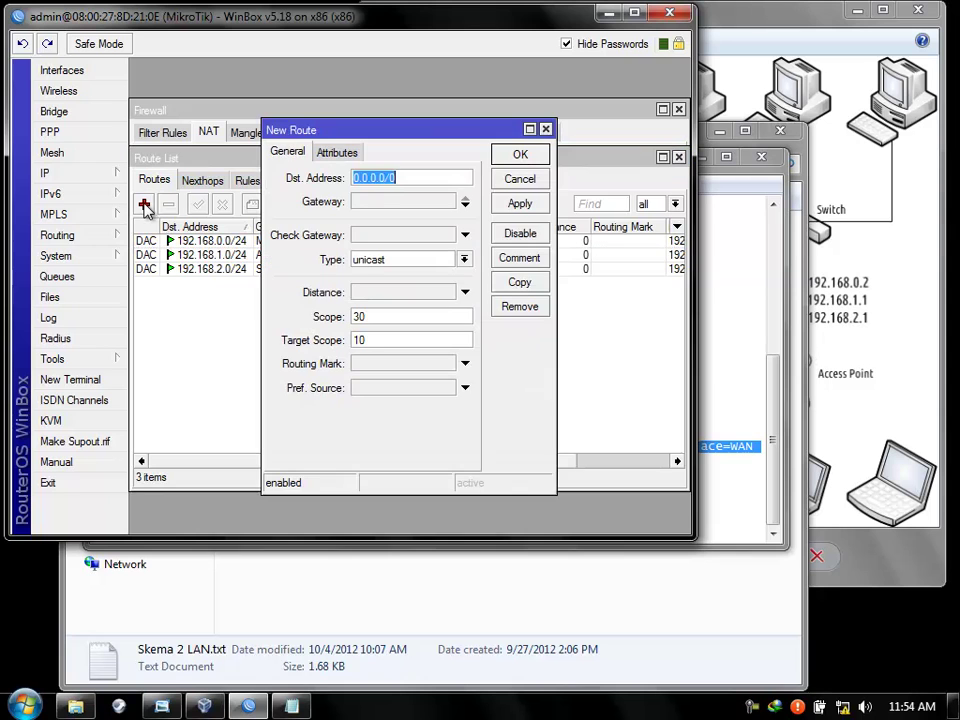
click(397, 201)
text(0.0.0.0)
drag(403, 201, 338, 196)
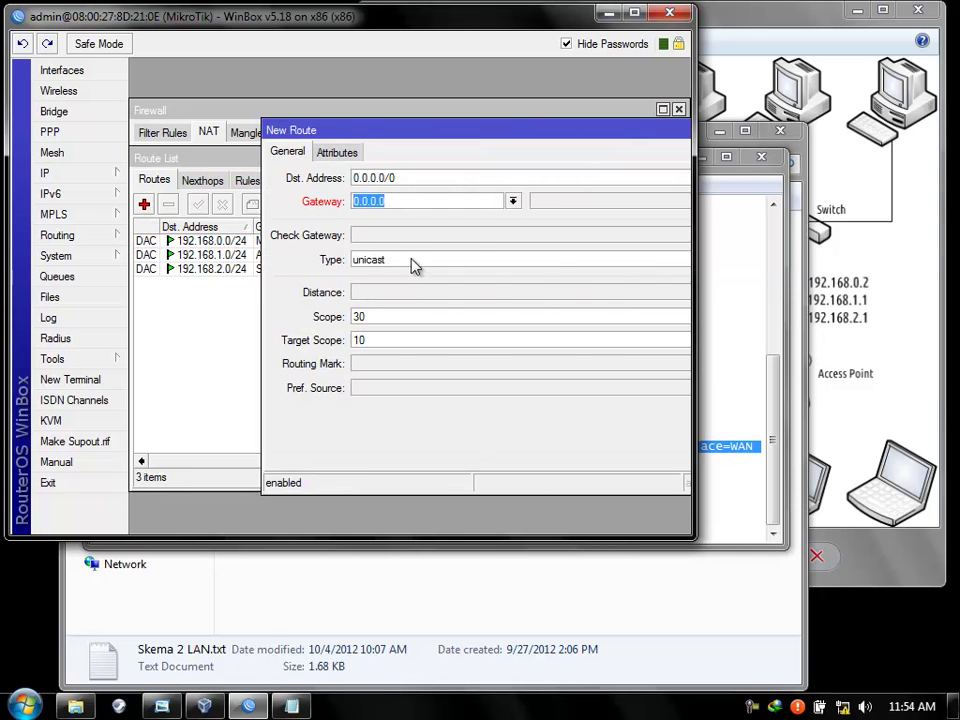
- Examine the gateway setting and the modem addressing described in Skema 2 LAN.txt
click(296, 706)
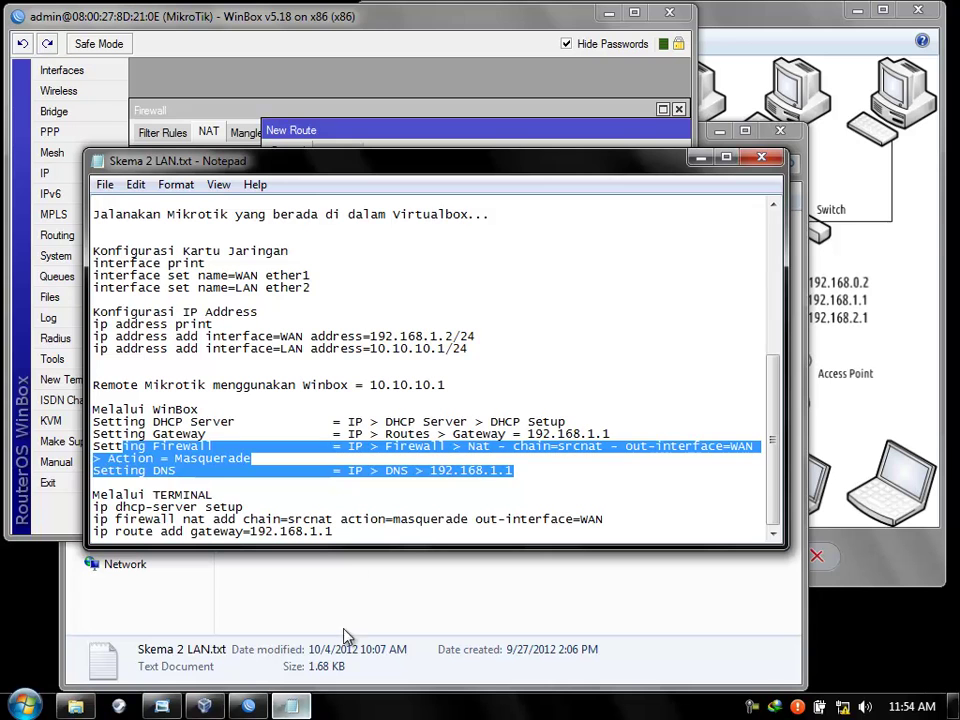
click(348, 530)
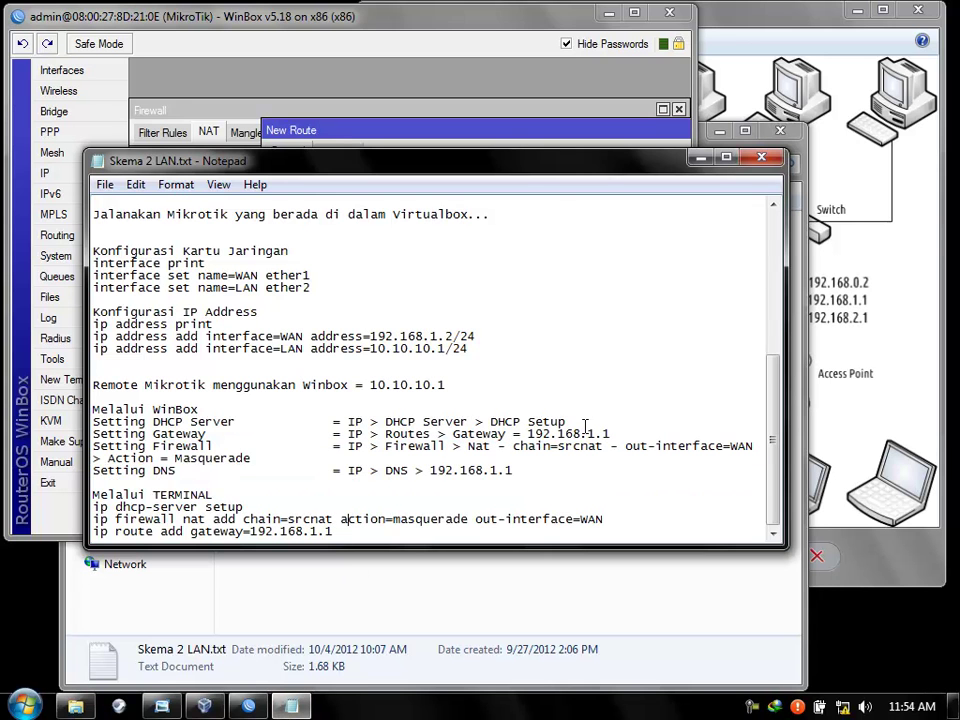
scroll(660, 427, up, 6)
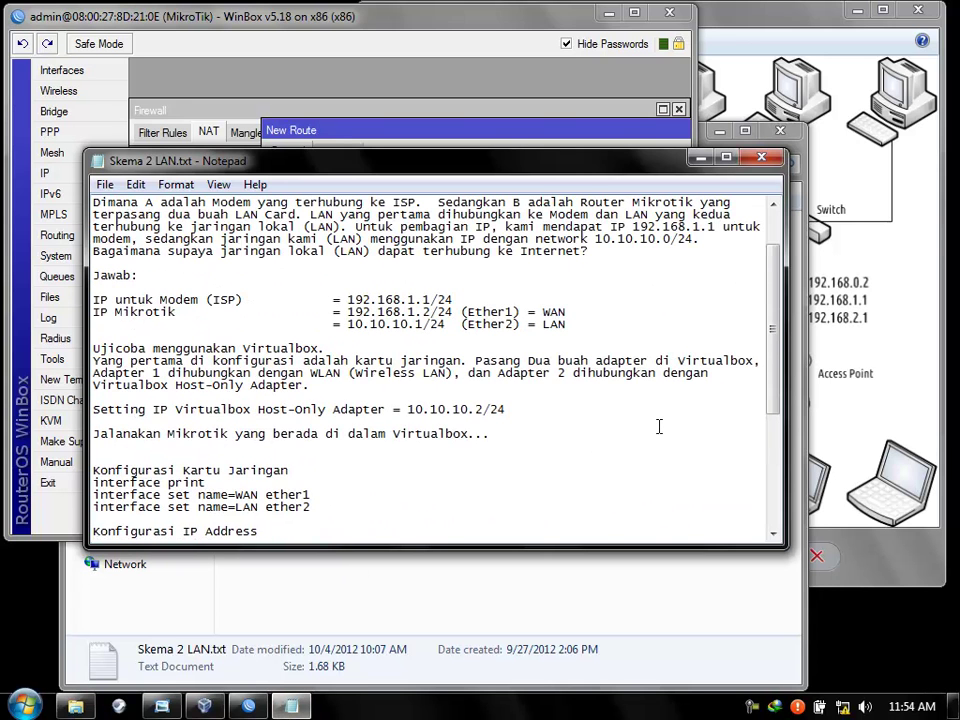
scroll(659, 427, down, 6)
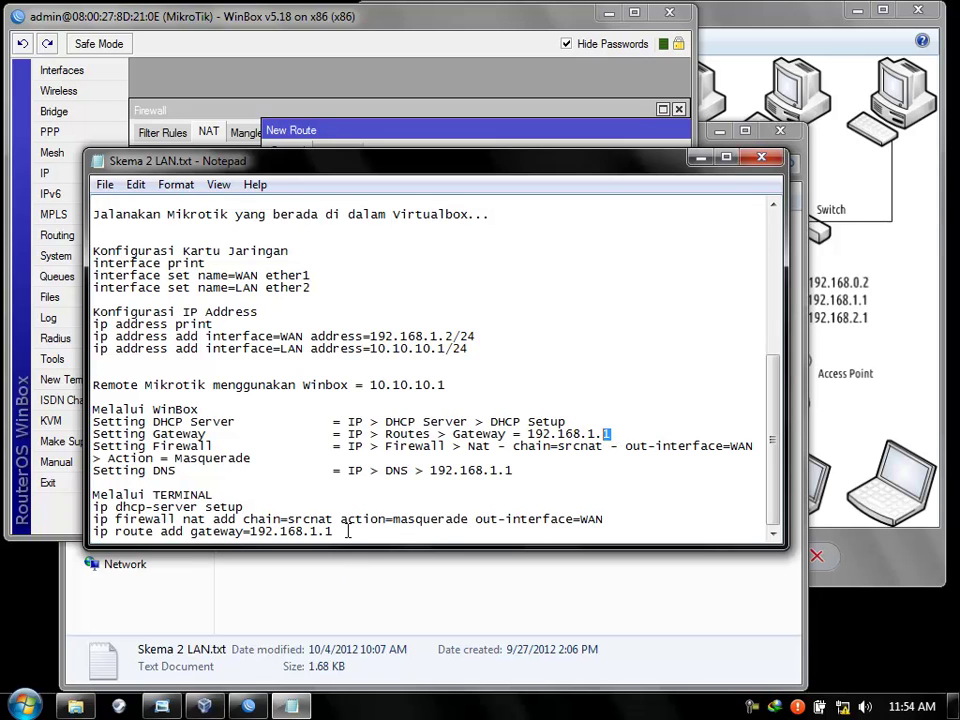
- Compare the modem address in the network diagram with the gateway and DNS addresses in the notes, and close the notes
click(828, 378)
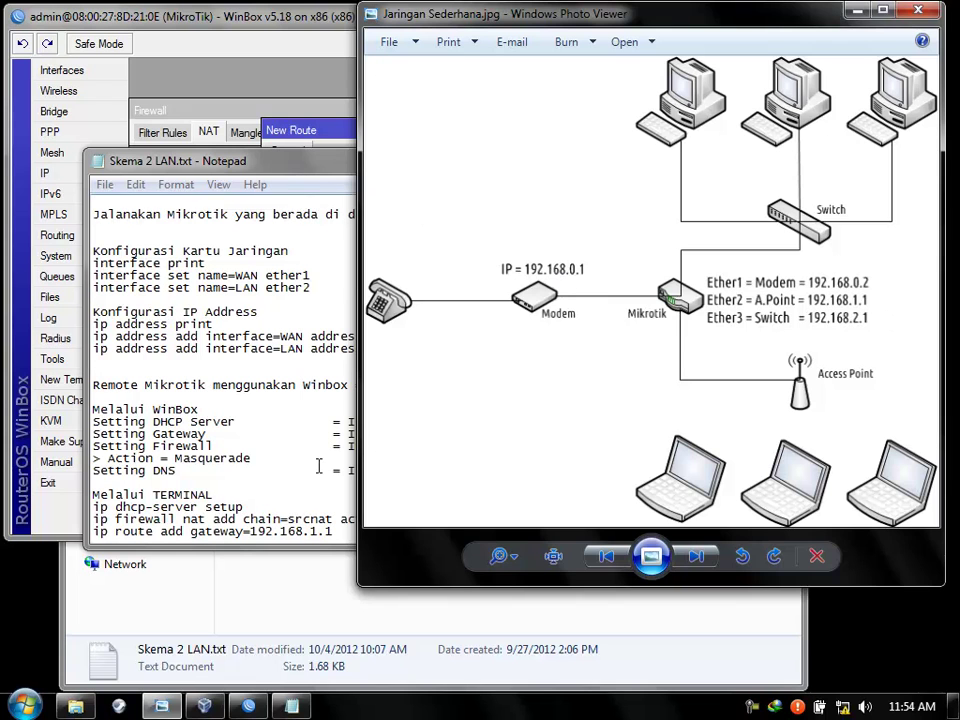
click(323, 531)
key(shift+Left)
key(shift+Left)
key(shift+Left)
key(shift+Left)
key(shift+Left)
key(shift+Left)
key(shift+Left)
drag(520, 476, 497, 472)
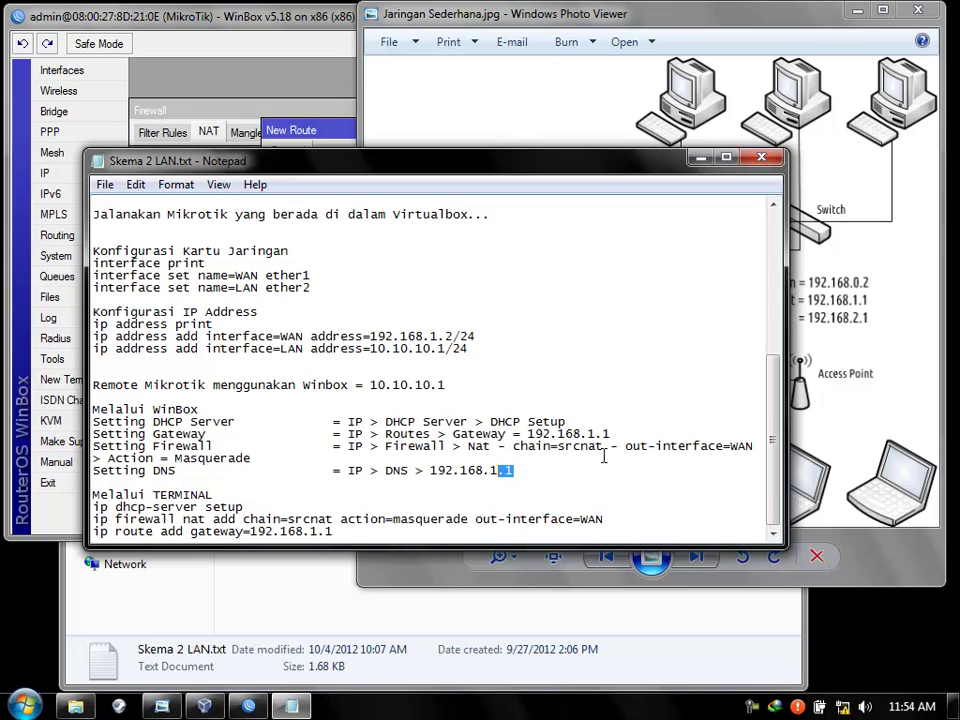
key(alt+F4)
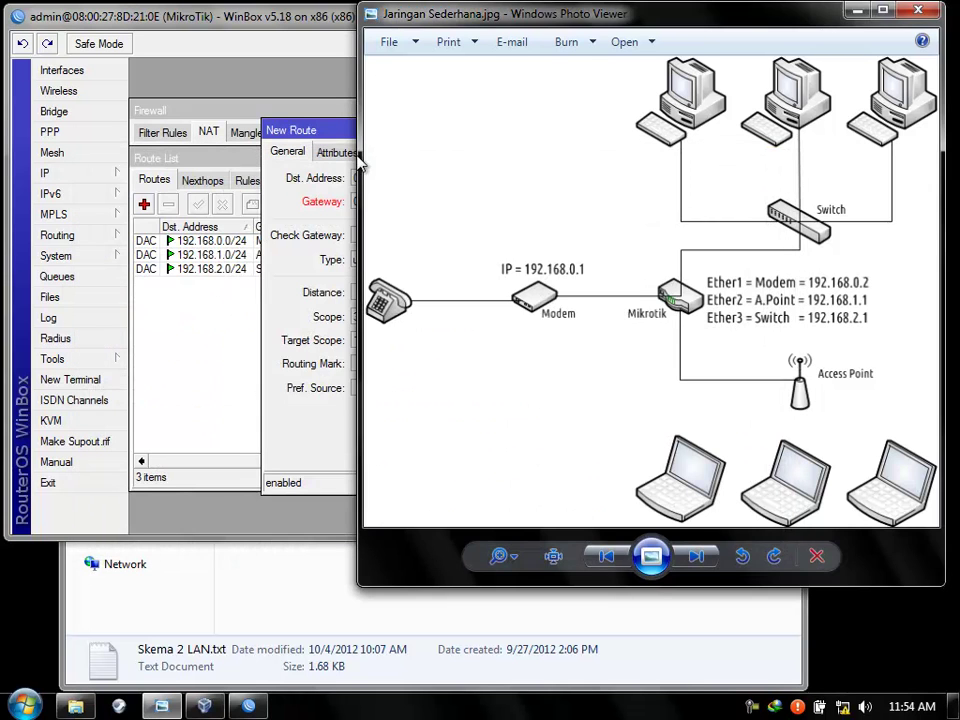
- Set the new route's gateway to 192.168.0.1, save the route and select it in the route list
key(Tab)
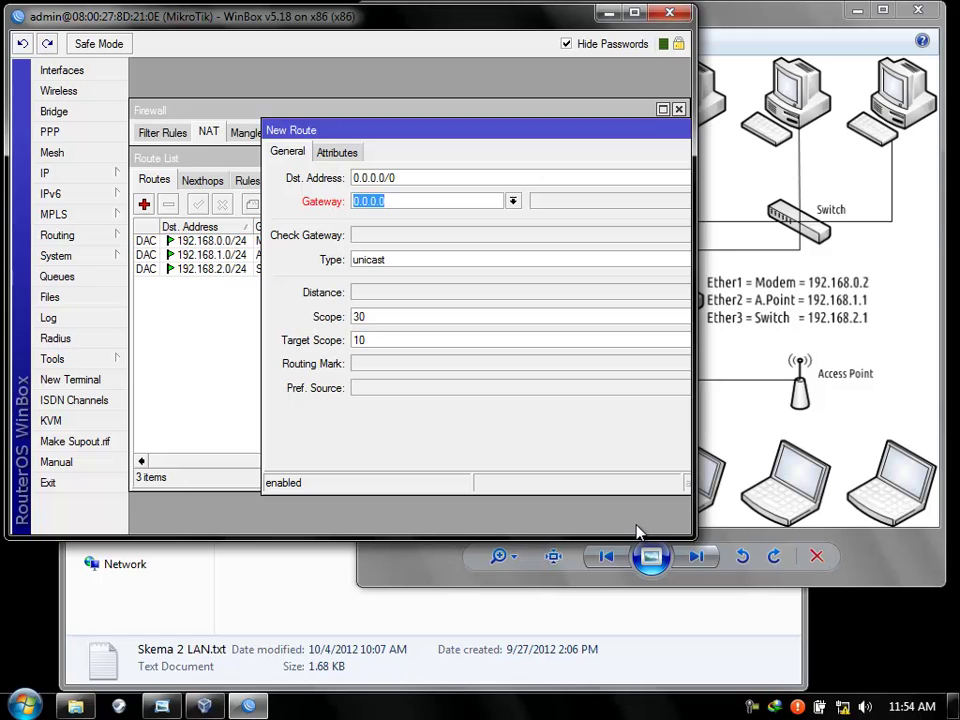
text(192.168.0.1)
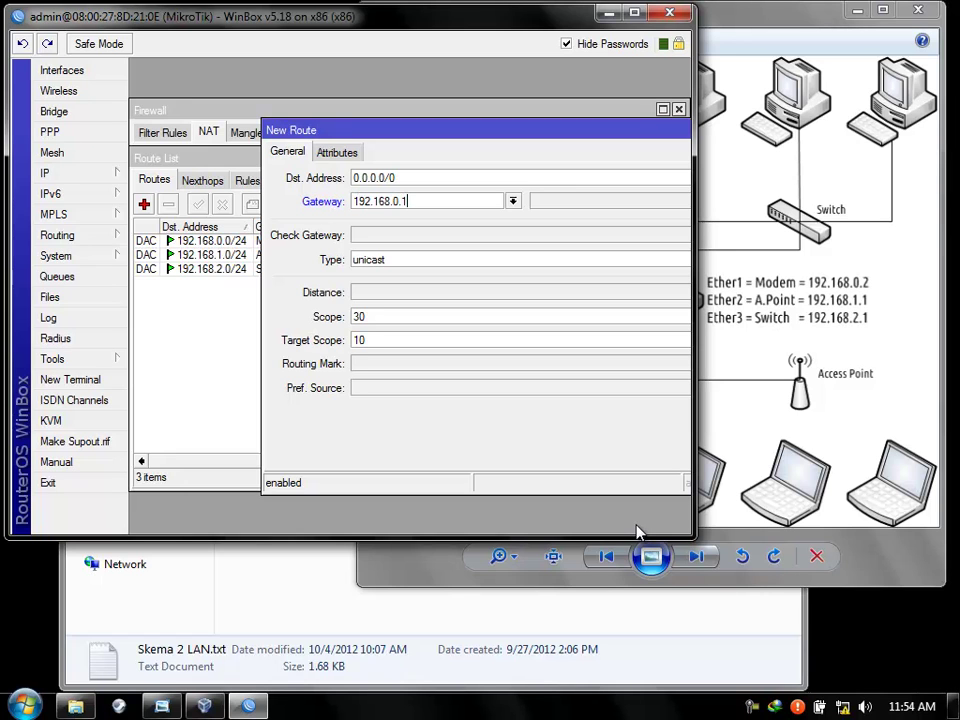
drag(602, 131, 339, 135)
click(604, 162)
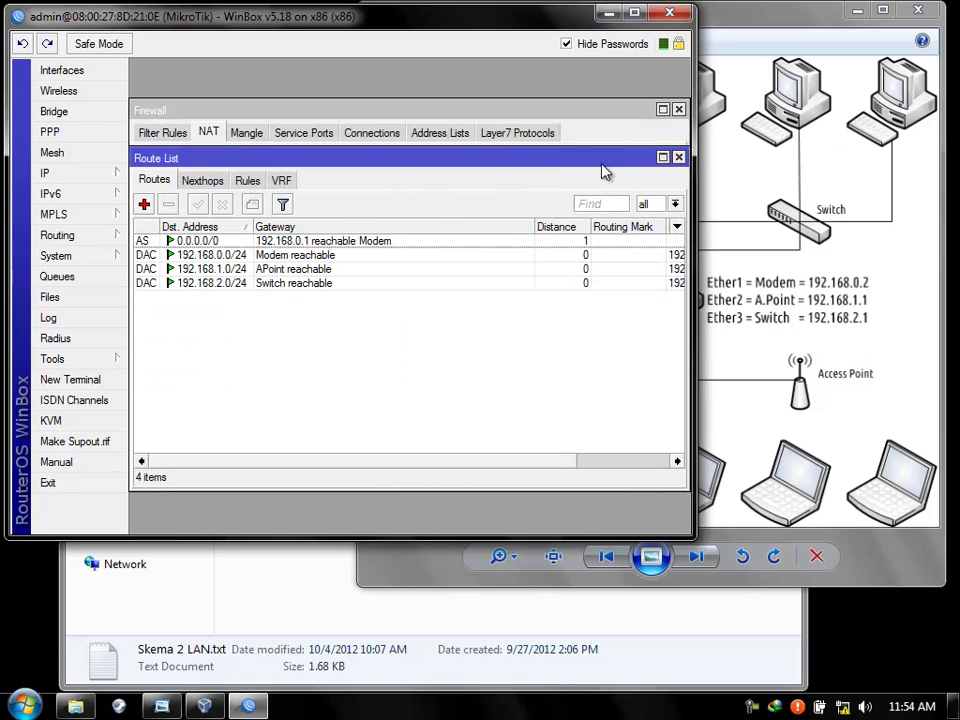
click(257, 242)
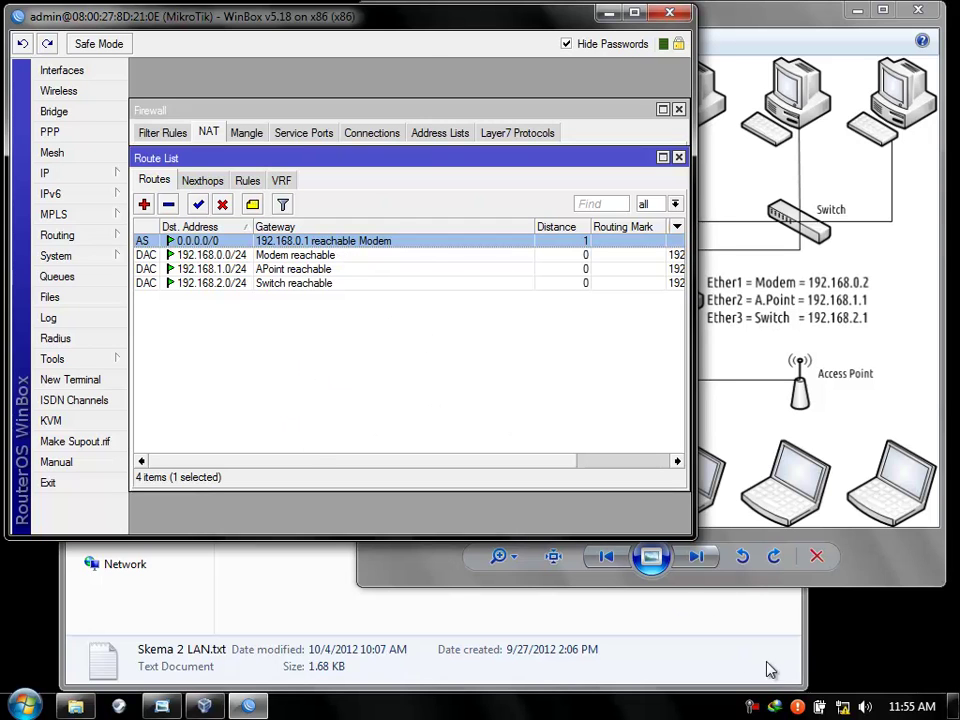
- Open the Windows Network Connections window through the adapter settings and close the Materi folder window
click(845, 707)
click(831, 660)
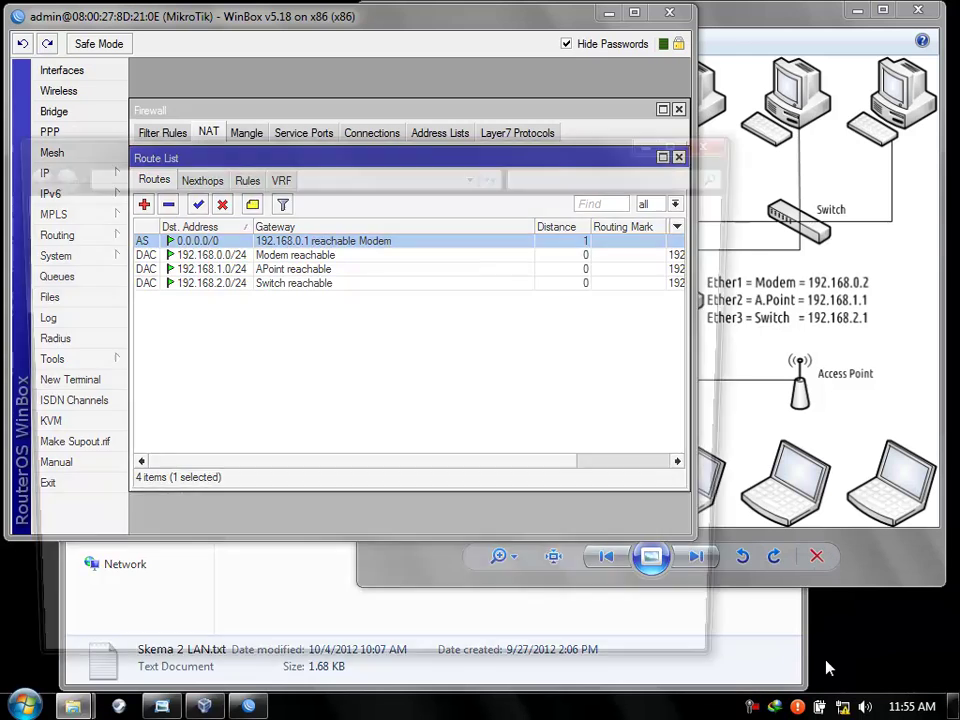
click(75, 268)
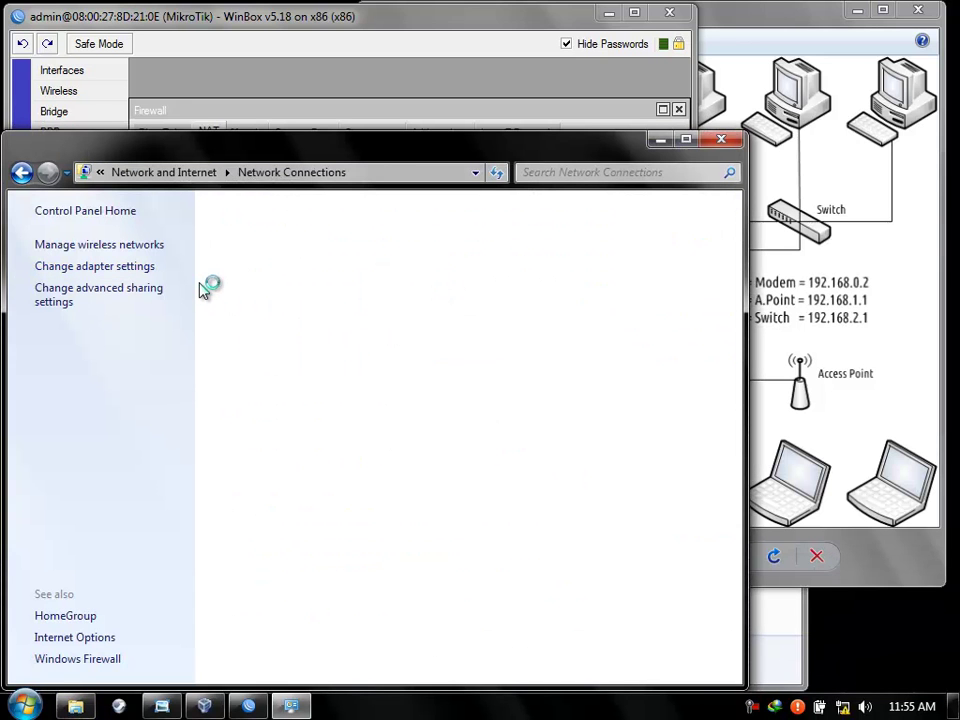
click(124, 268)
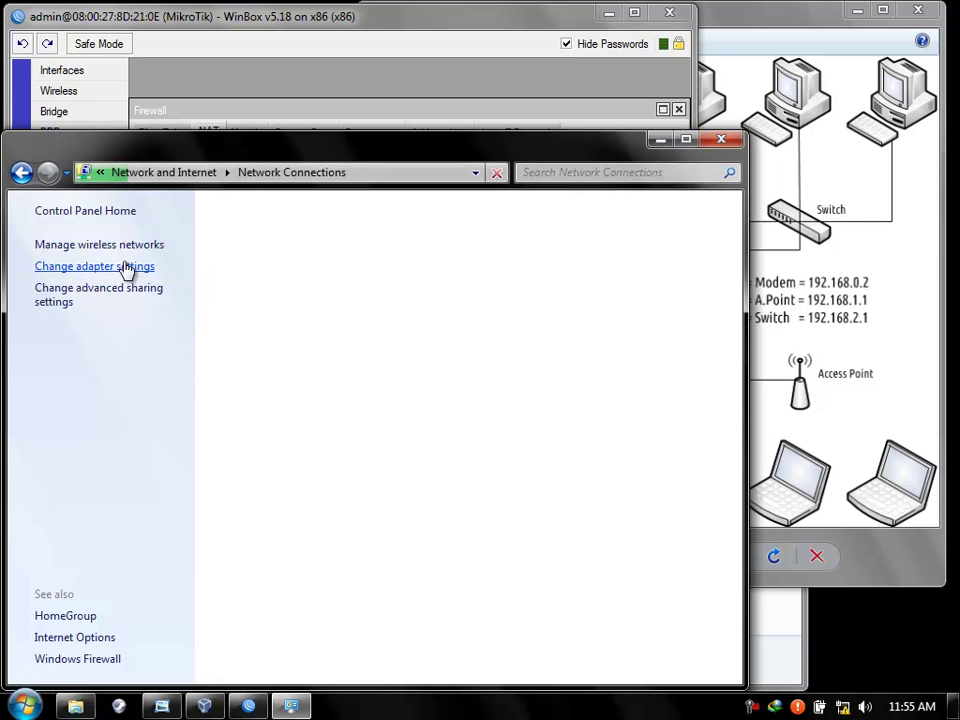
drag(222, 158, 467, 91)
click(225, 609)
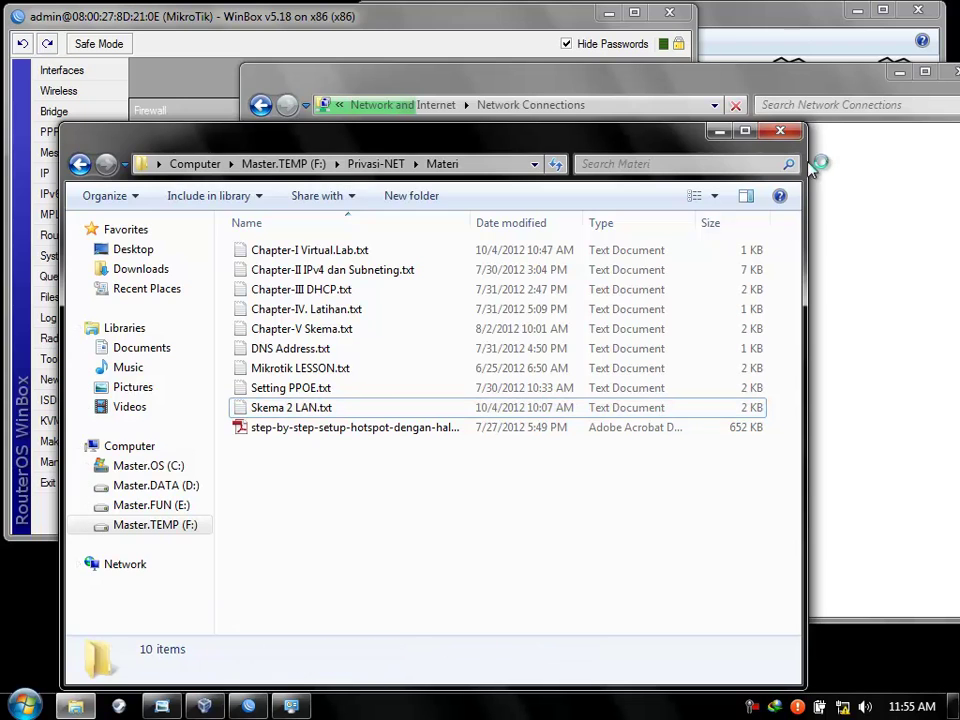
click(788, 130)
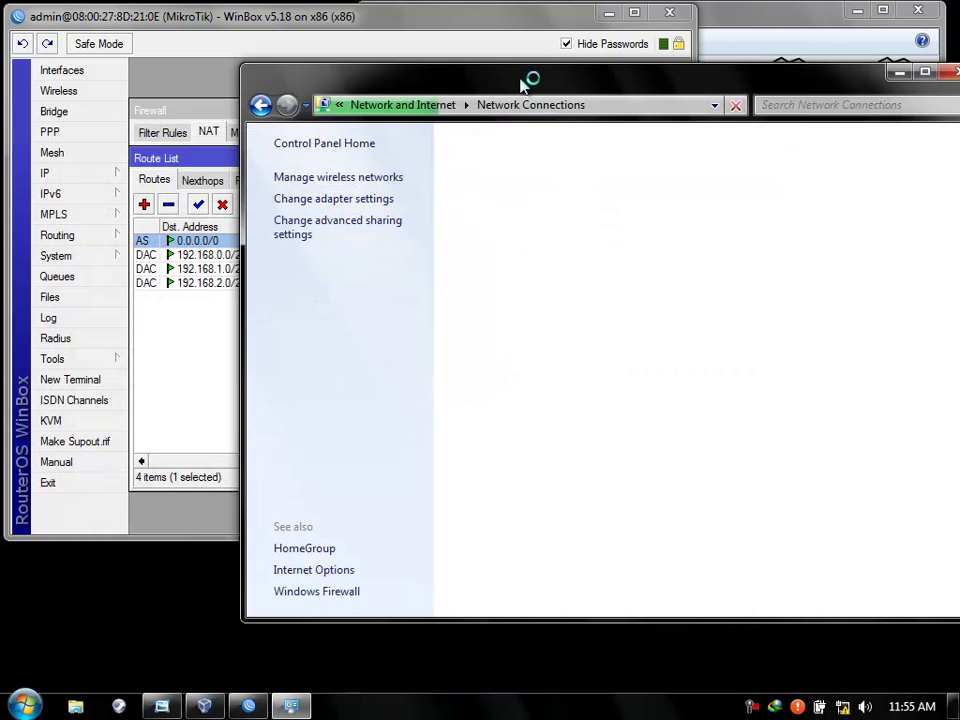
drag(520, 85, 379, 144)
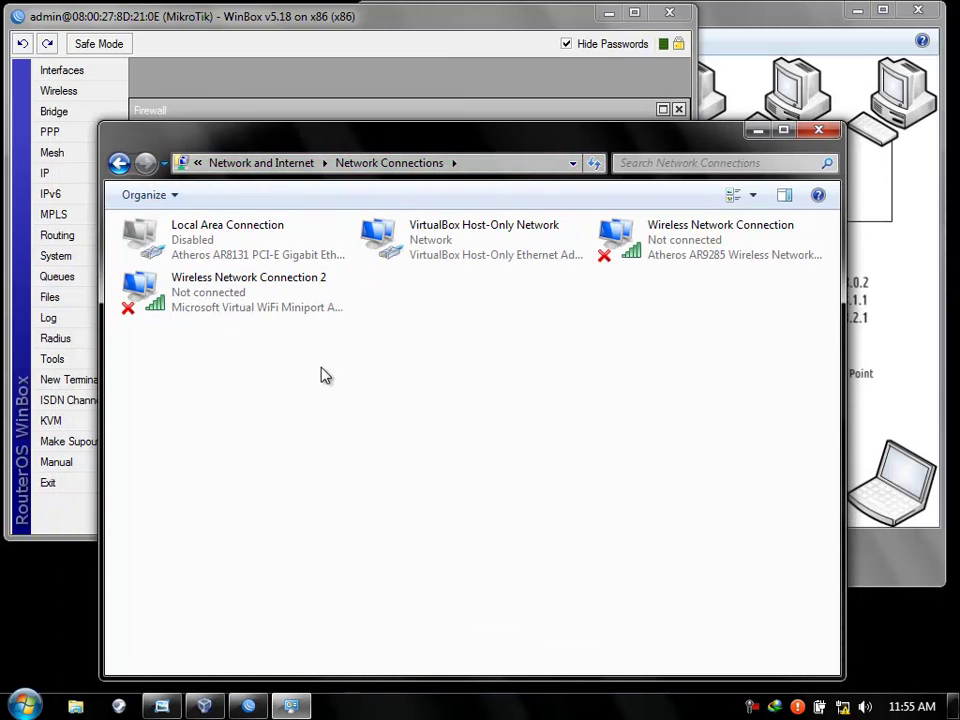
- Try to start the Windows hosted wireless network with the command netsh wlan start hostednetwork
key(super+r)
text(netsh wlan sta)
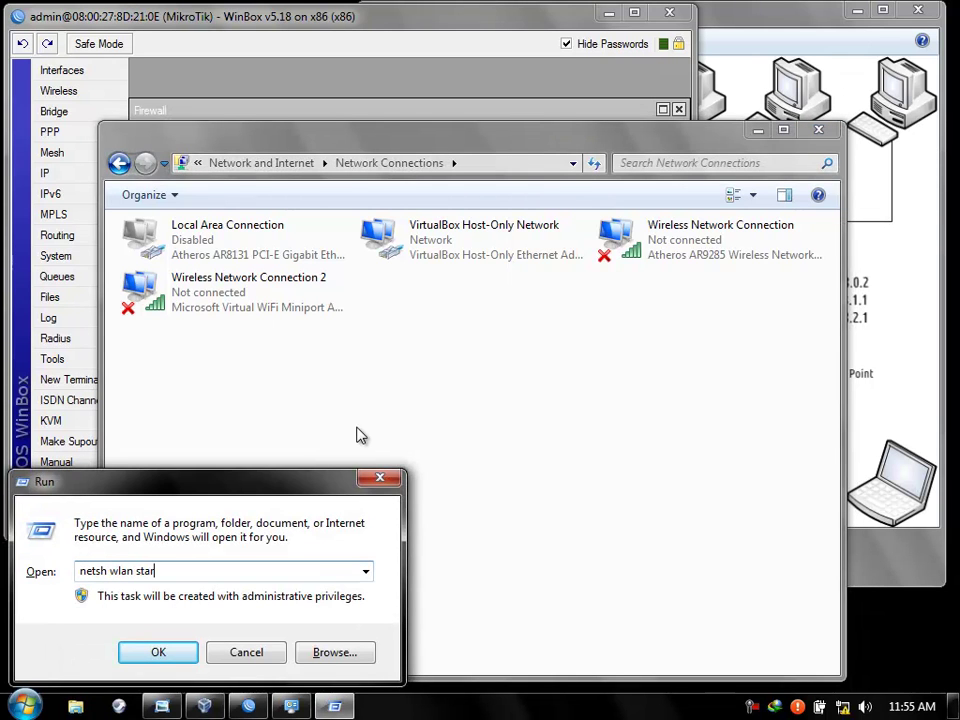
text(rt hostednetwork)
key(Return)
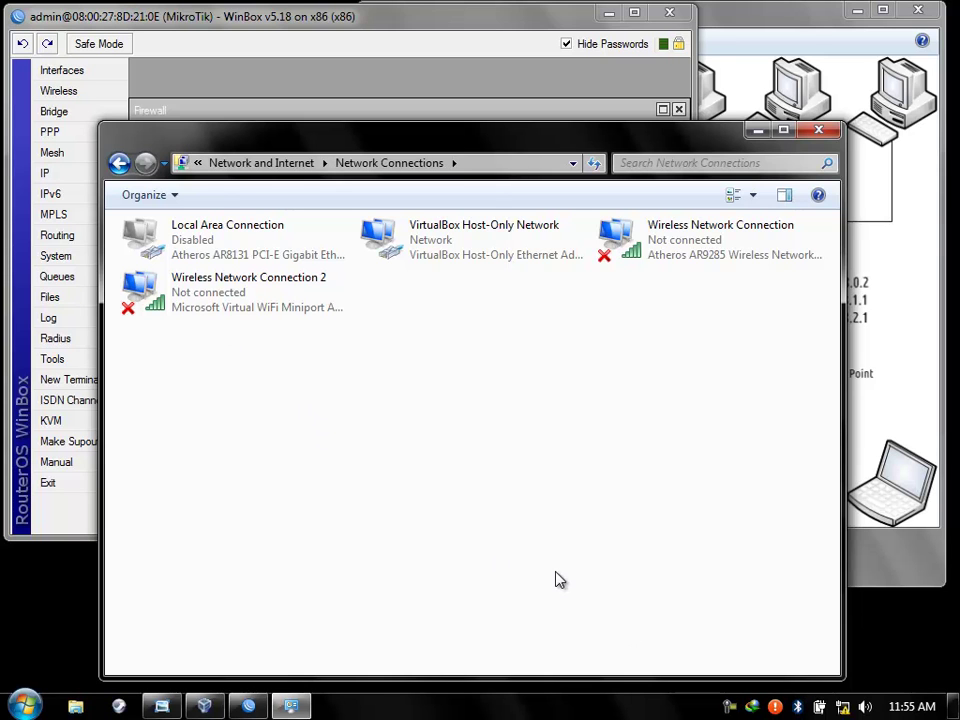
- Run netsh wlan start hostednetwork once more and check the list of available wireless networks
key(super+r)
text(net)
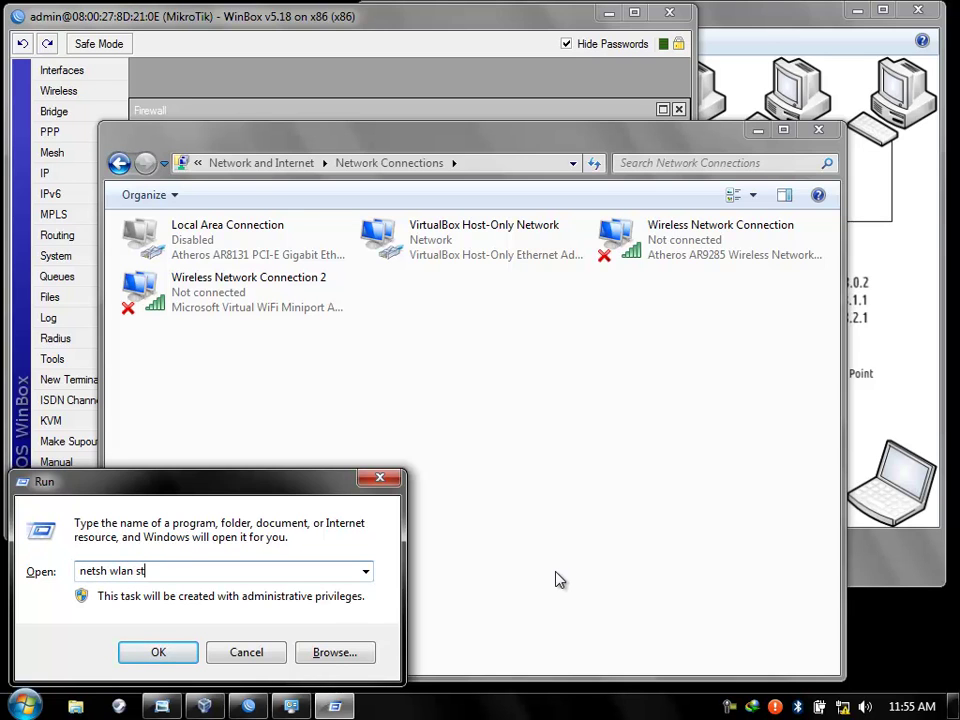
text(sh wlan start hostednetwork)
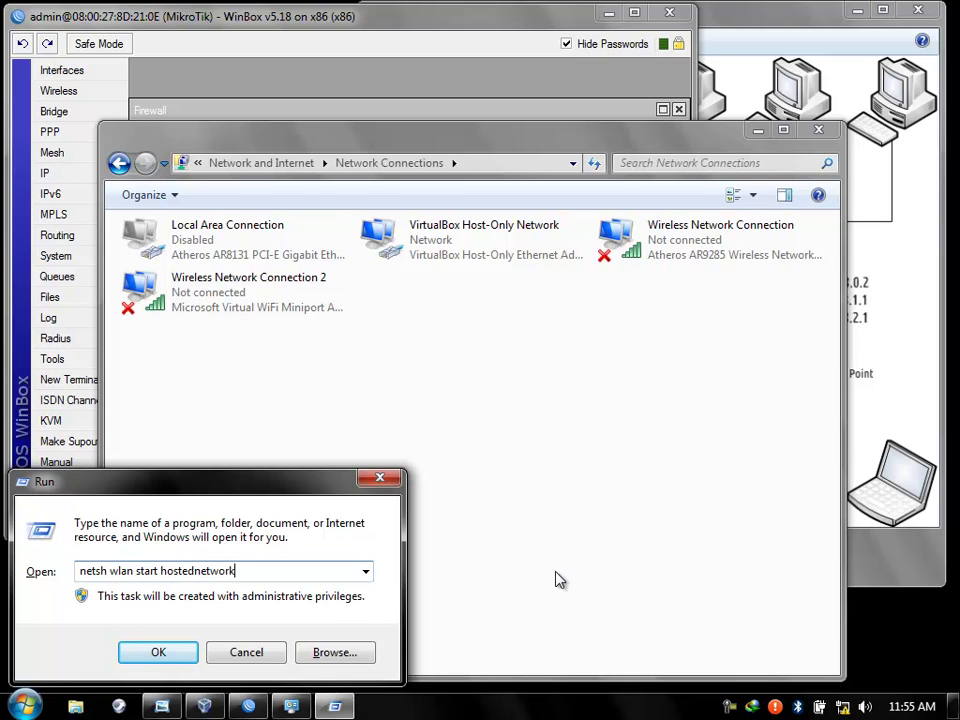
key(Return)
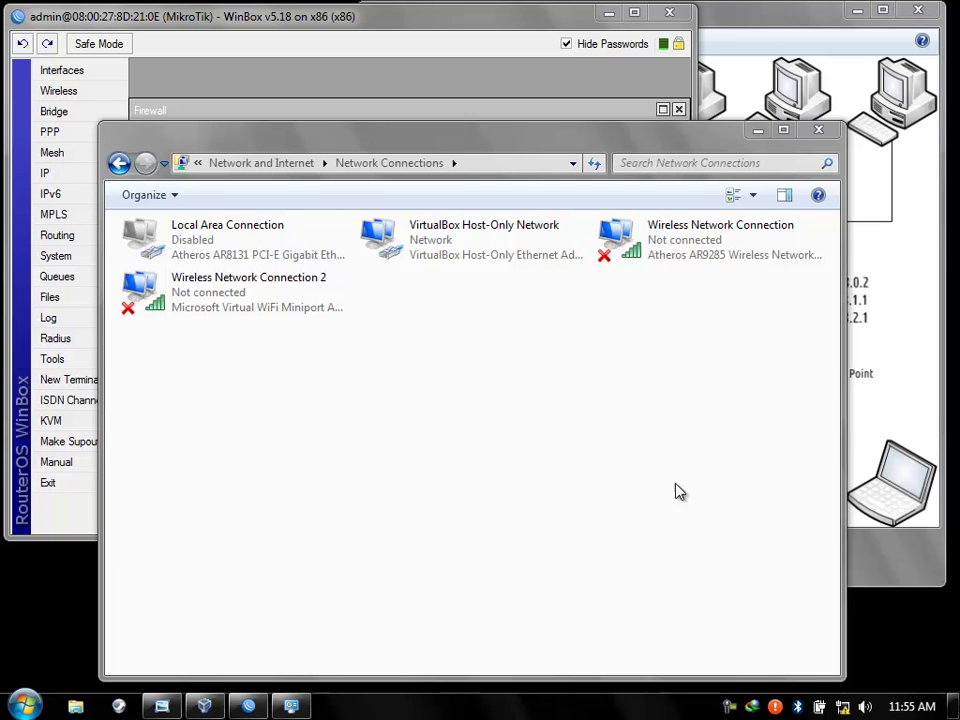
click(842, 707)
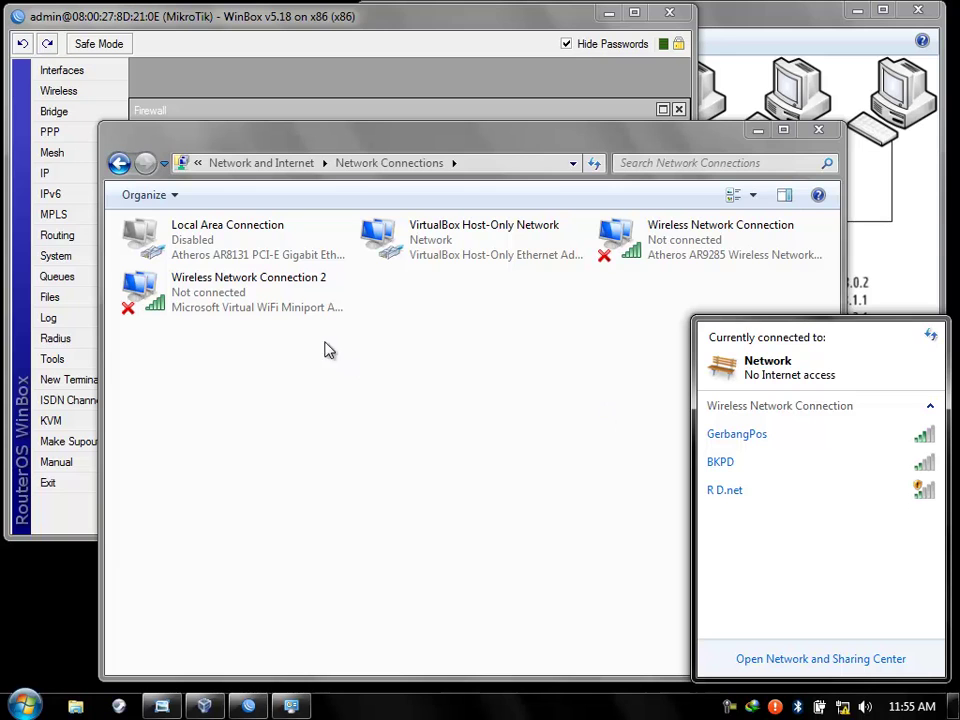
click(365, 404)
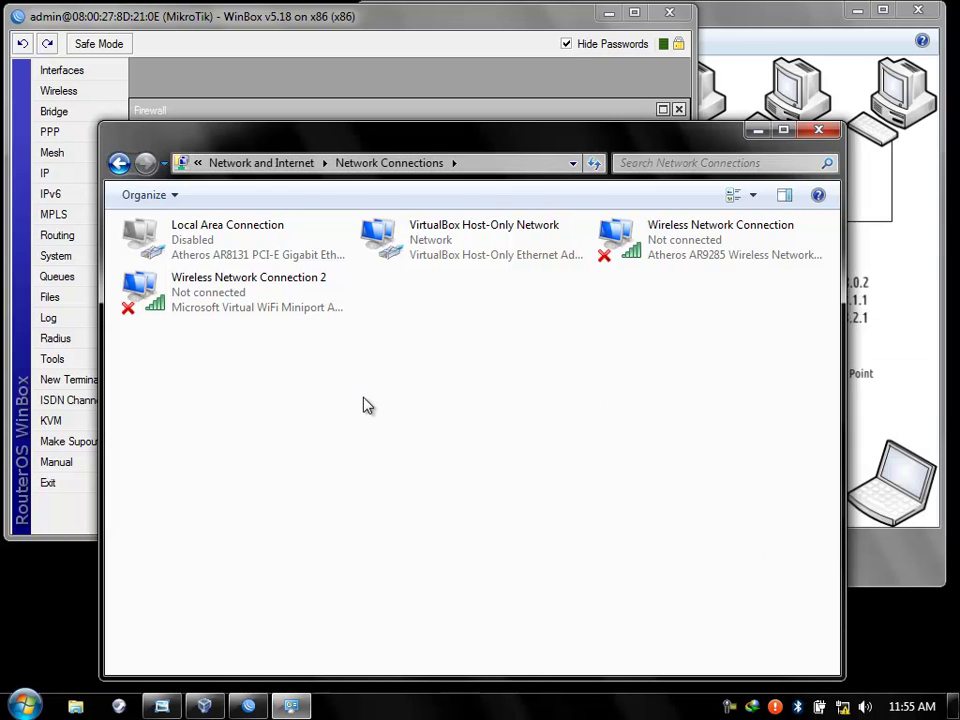
- Run a netsh command through the Windows Run prompt to bring up the hosted wireless network
key(super+r)
text(netsh)
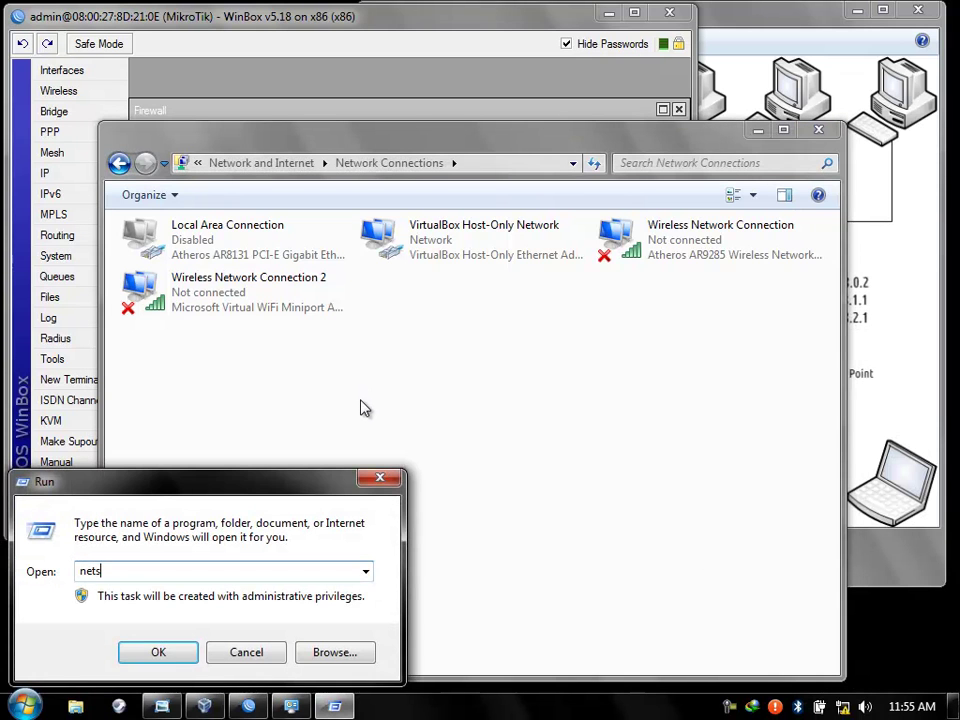
key(Return)
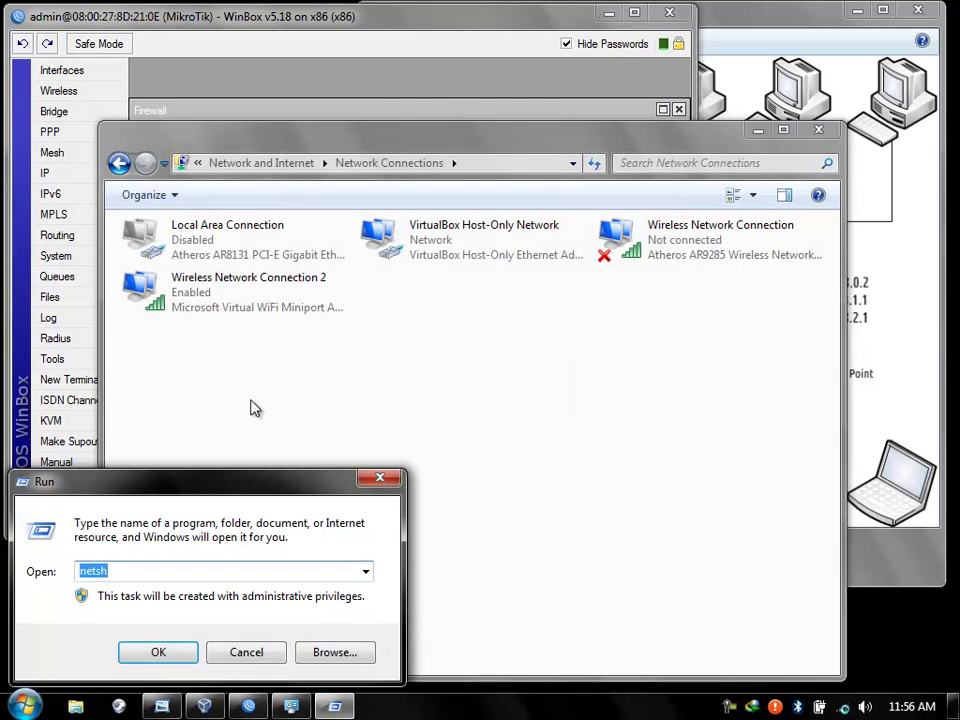
- Set the SOHIBUNA.blogspot.COM 2 network's location to Public, select Wireless Network Connection 2 and check the current network connections
click(191, 326)
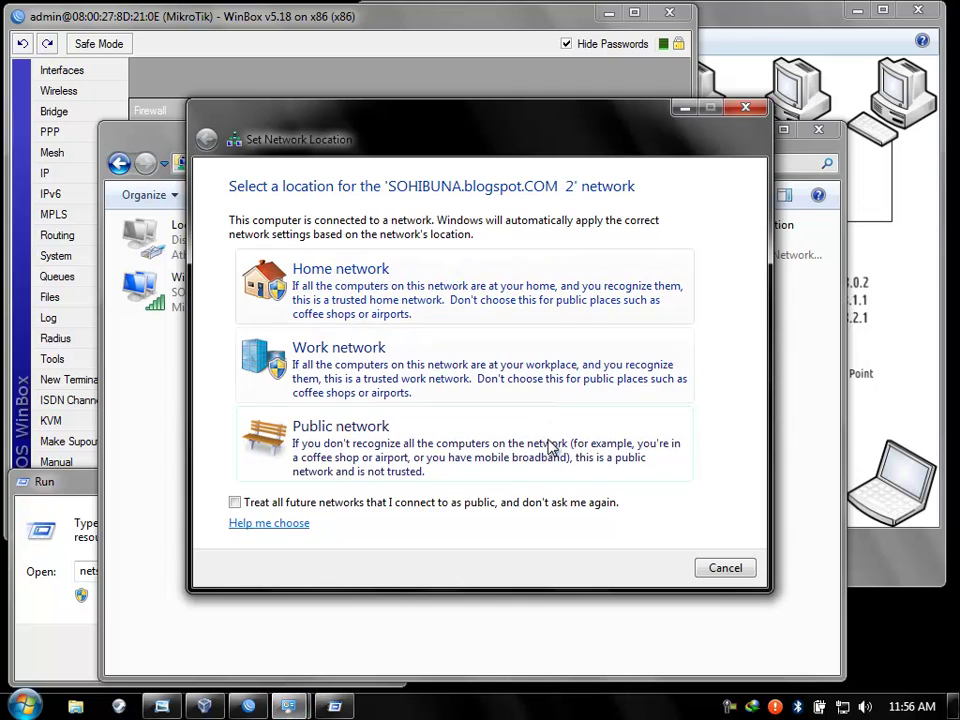
click(725, 567)
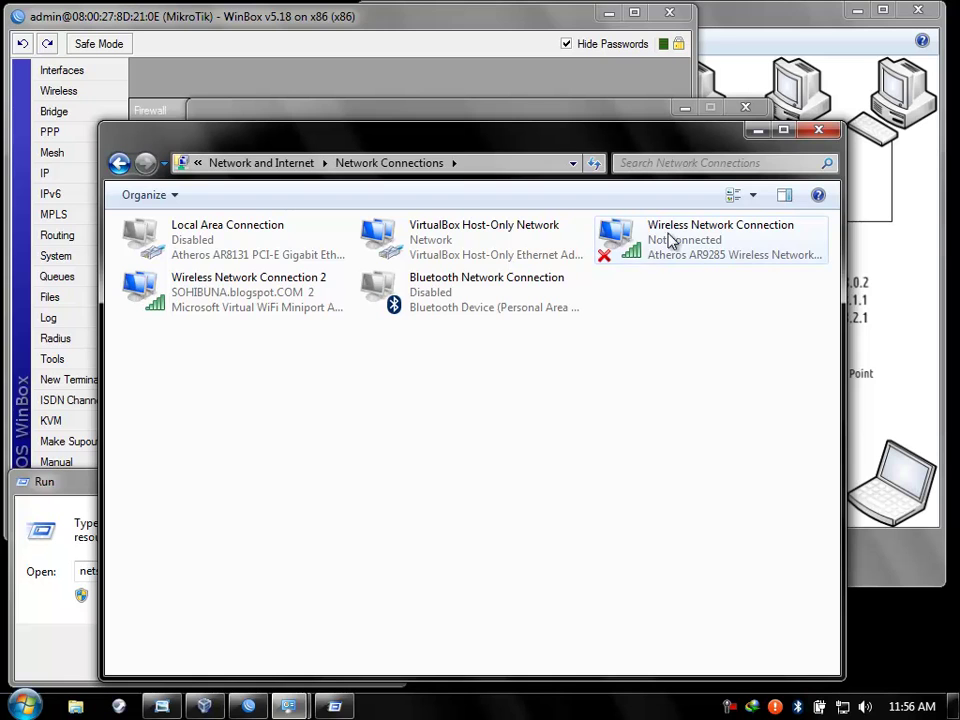
click(226, 294)
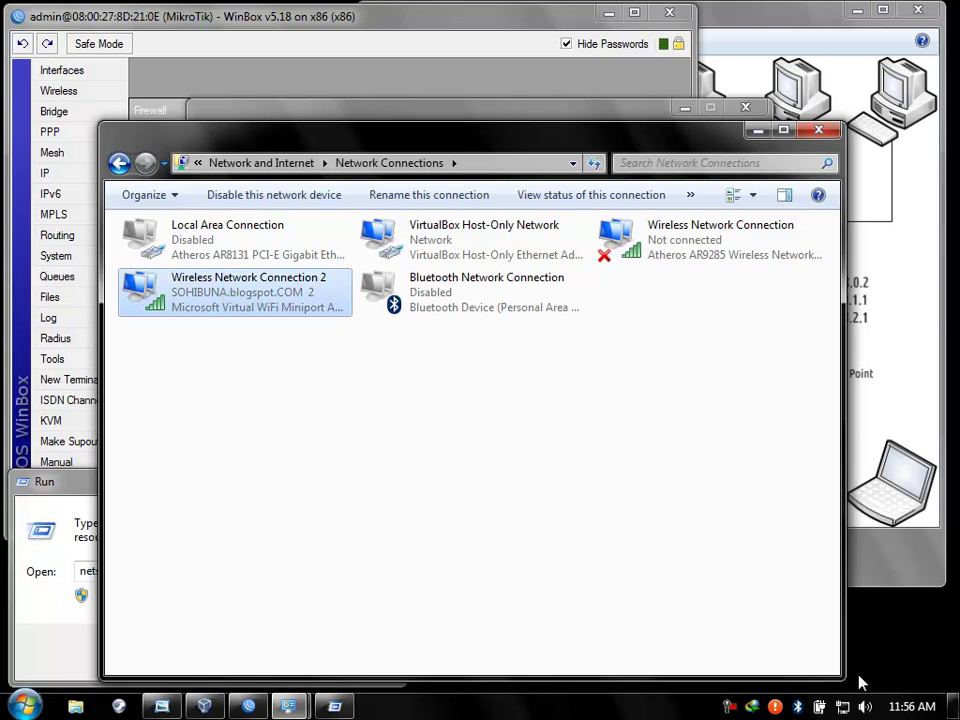
click(819, 706)
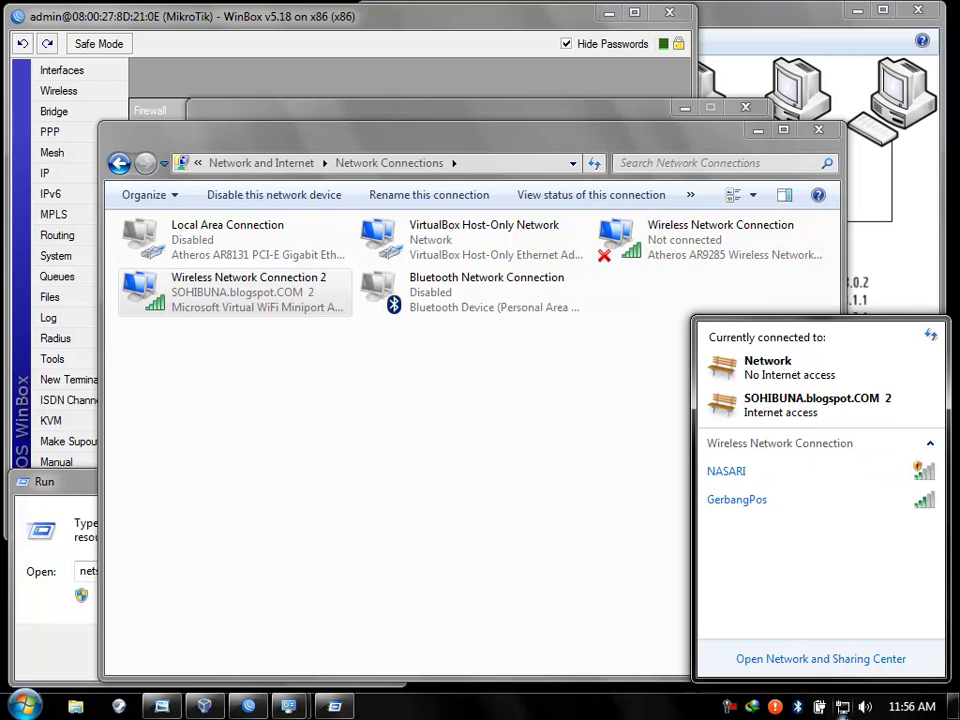
click(842, 708)
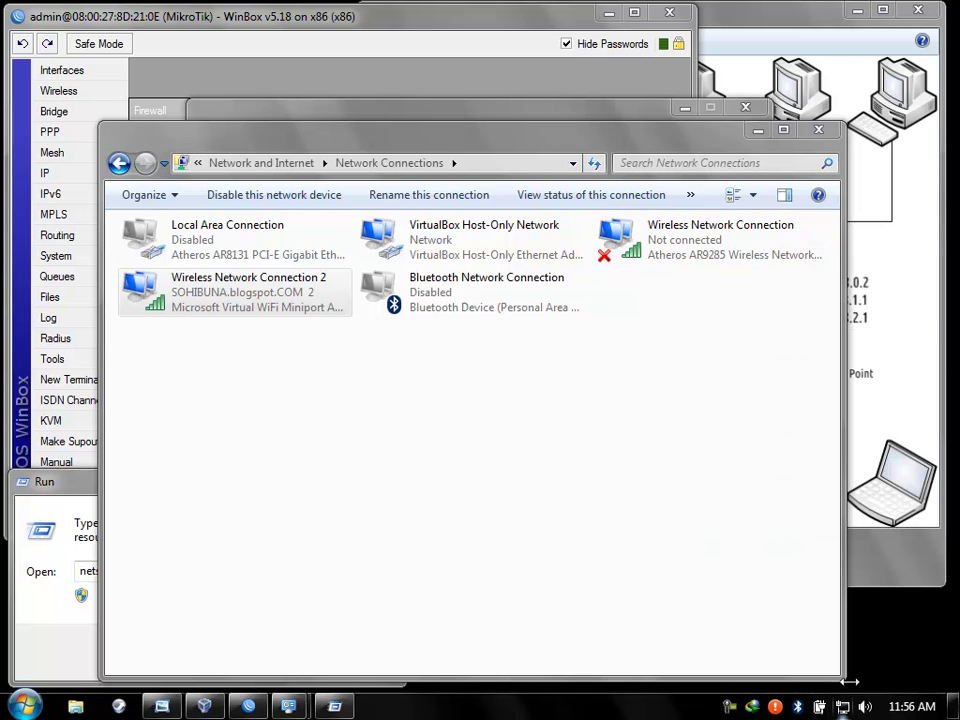
- Close the Network Connections, netsh and Set Network Location windows and bring the network diagram Jaringan Sederhana.jpg to the front
click(817, 134)
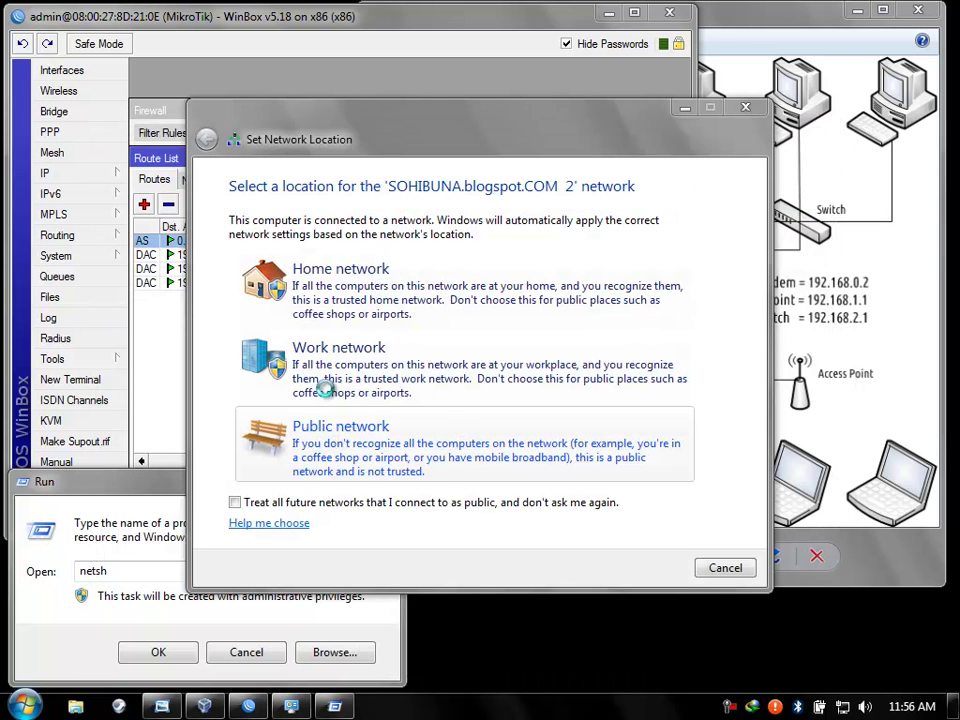
click(150, 495)
click(163, 656)
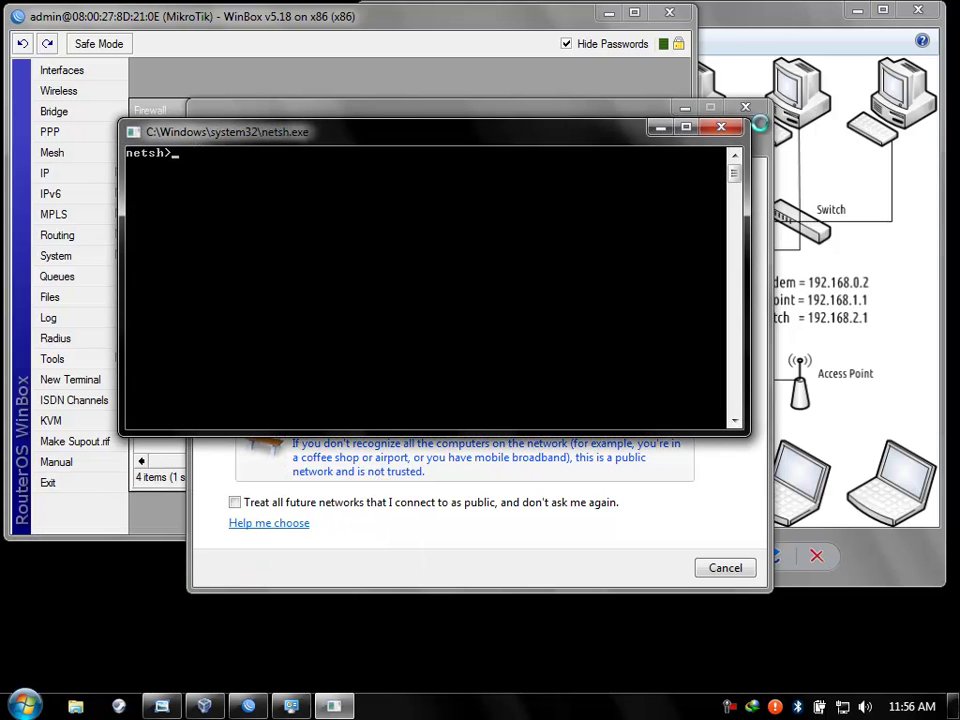
click(722, 130)
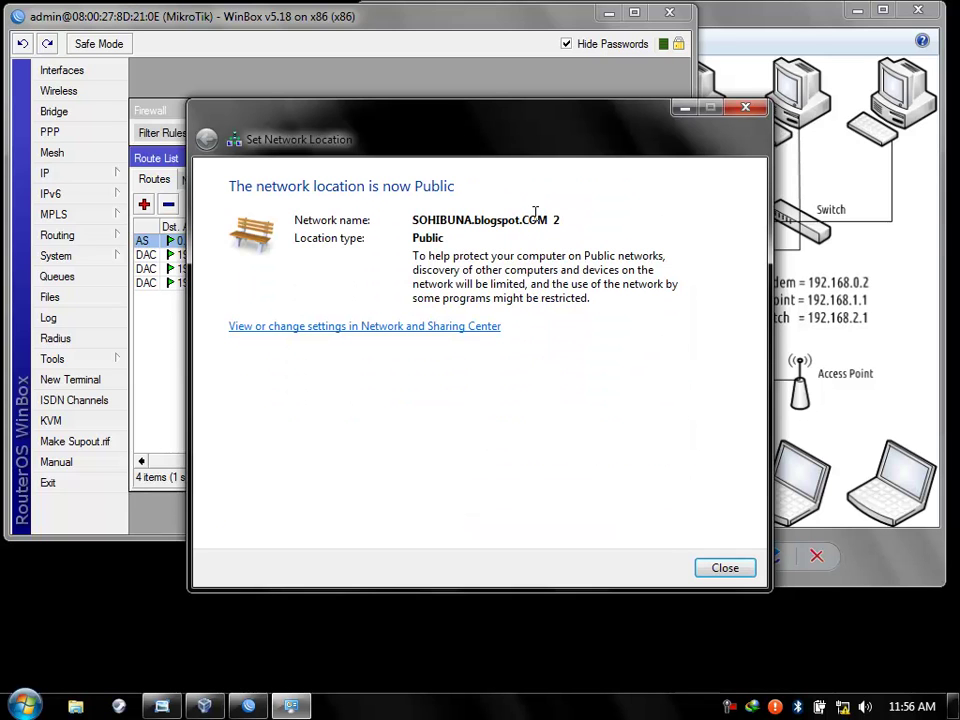
click(722, 568)
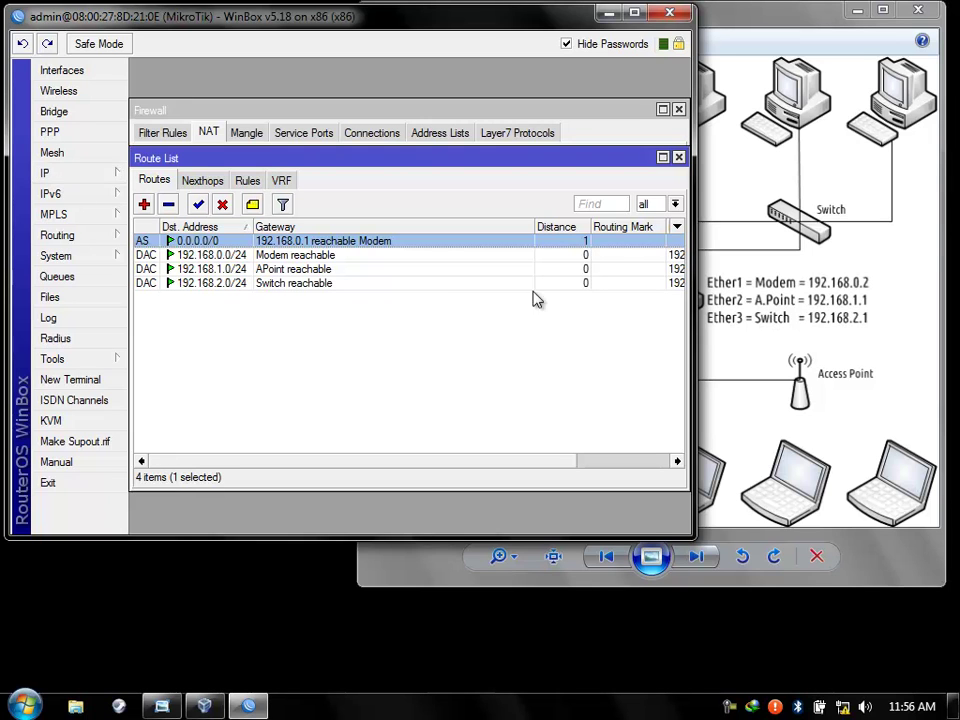
click(760, 430)
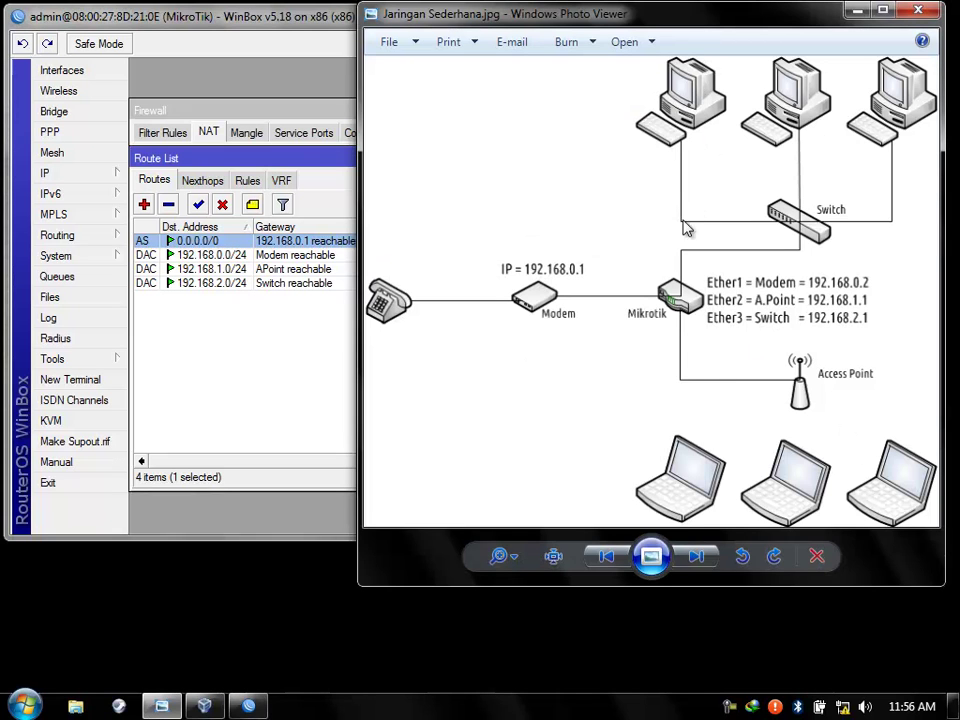